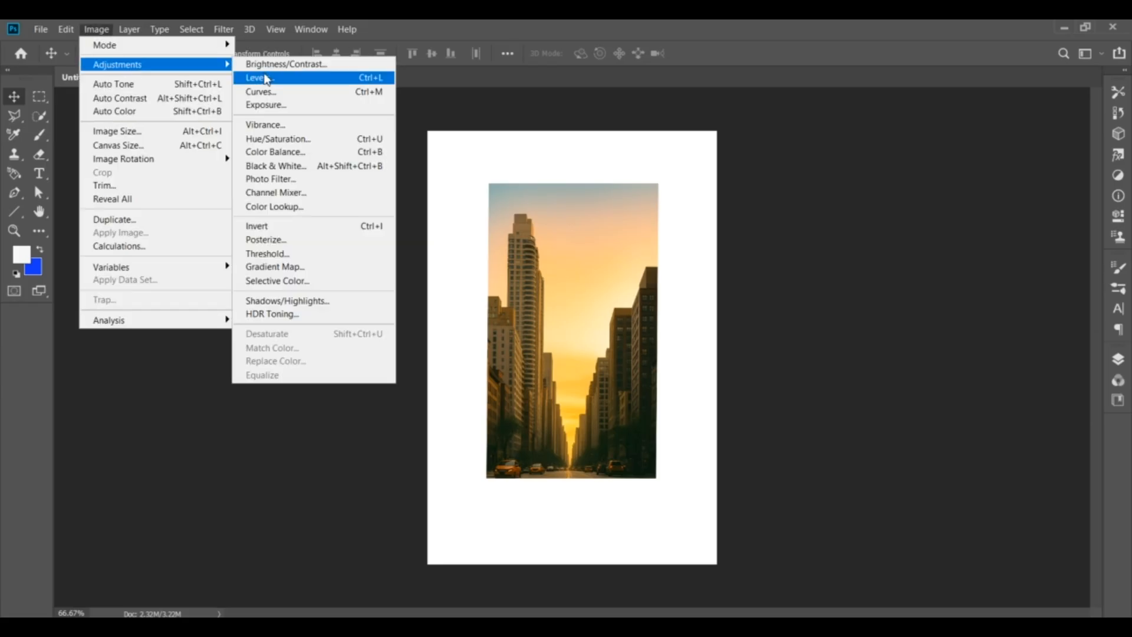
# - Start a Hue/Saturation adjustment on the cityescape layer and set the Hue to 40
pyautogui.write('40')
pyautogui.press('BackSpace')
pyautogui.press('BackSpace')
pyautogui.press('BackSpace')
pyautogui.write('40')
pyautogui.press('BackSpace')
pyautogui.press('BackSpace')
pyautogui.write('30')
pyautogui.press('BackSpace')
pyautogui.press('BackSpace')
pyautogui.write('40')
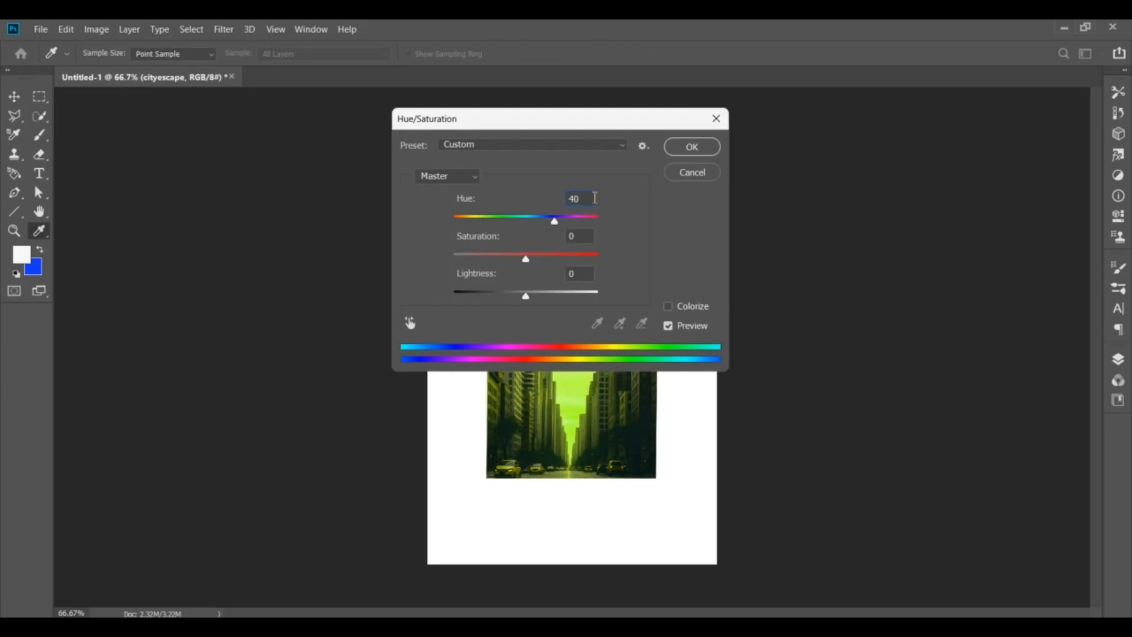
pyautogui.click(517, 141)
pyautogui.click(513, 146)
pyautogui.click(460, 178)
pyautogui.click(460, 177)
pyautogui.click(465, 146)
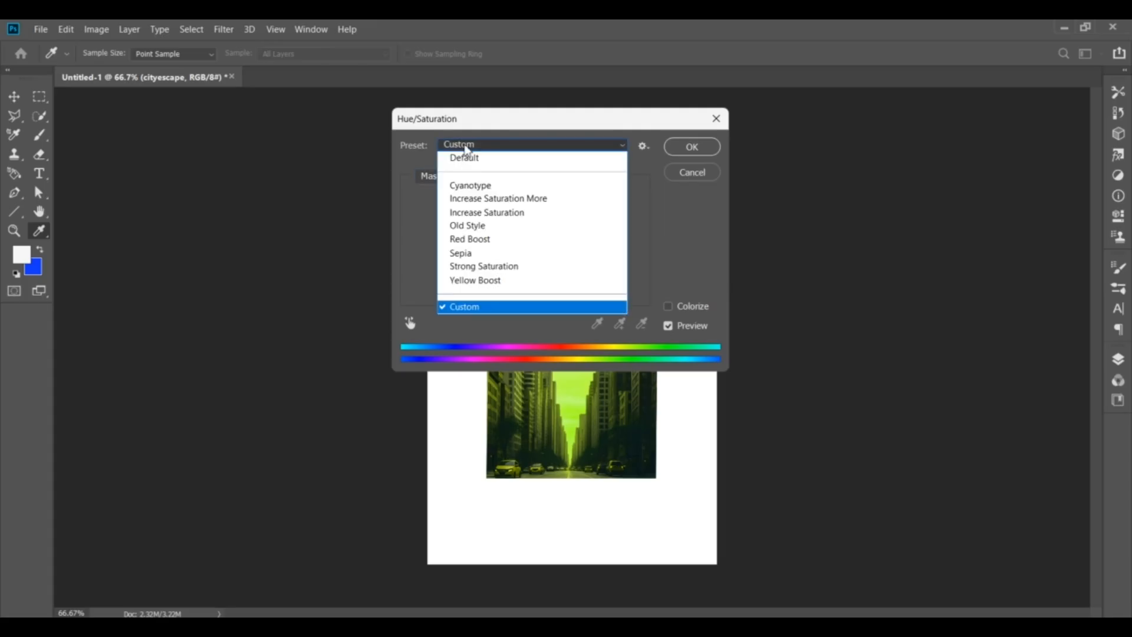
pyautogui.click(465, 147)
# - Set the adjustment's Saturation to +80 and its Lightness to +2
pyautogui.click(587, 237)
pyautogui.write('80')
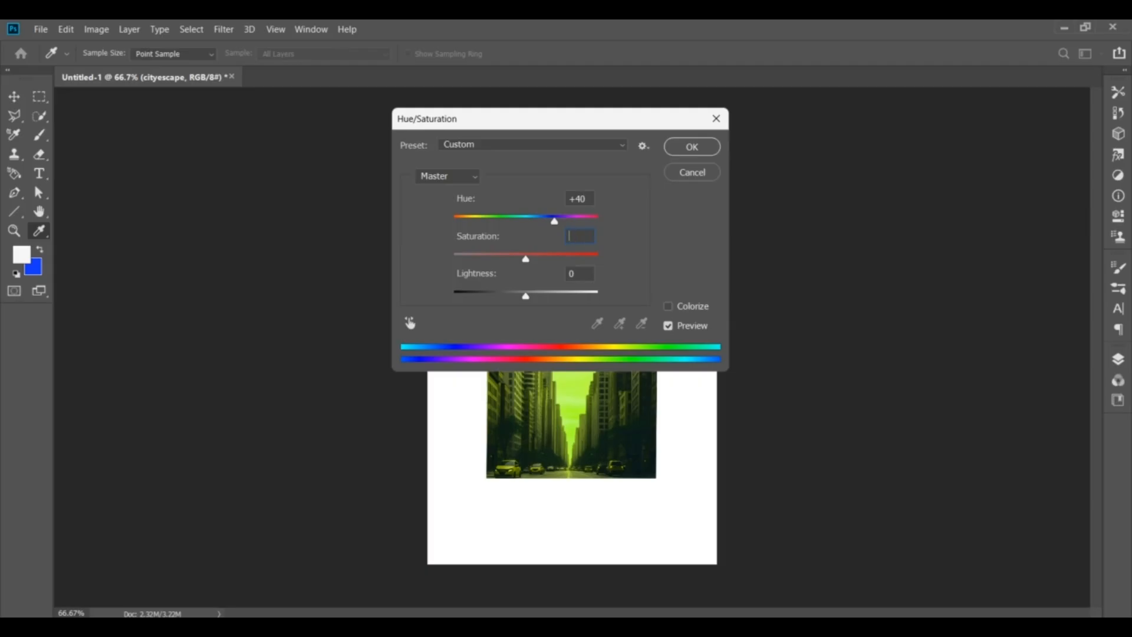
pyautogui.click(580, 274)
pyautogui.press('Up')
pyautogui.press('Up')
pyautogui.press('Up')
pyautogui.press('Up')
pyautogui.press('Up')
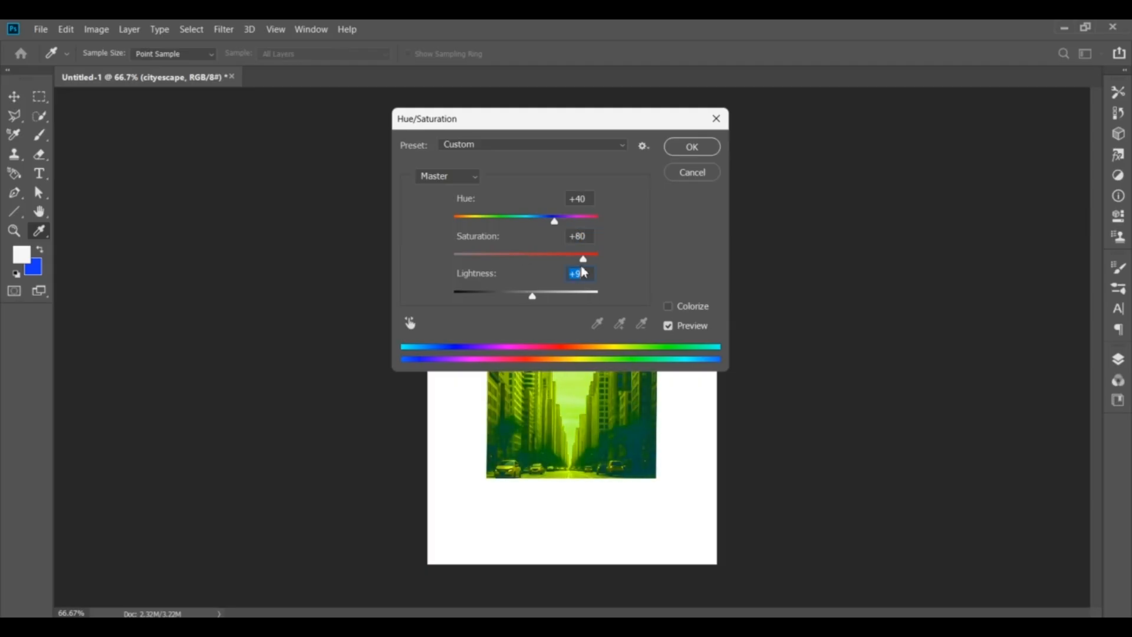
pyautogui.press('Down')
# - Try a negative Hue of about -95 on the image and return the Hue to 40
pyautogui.click(576, 200)
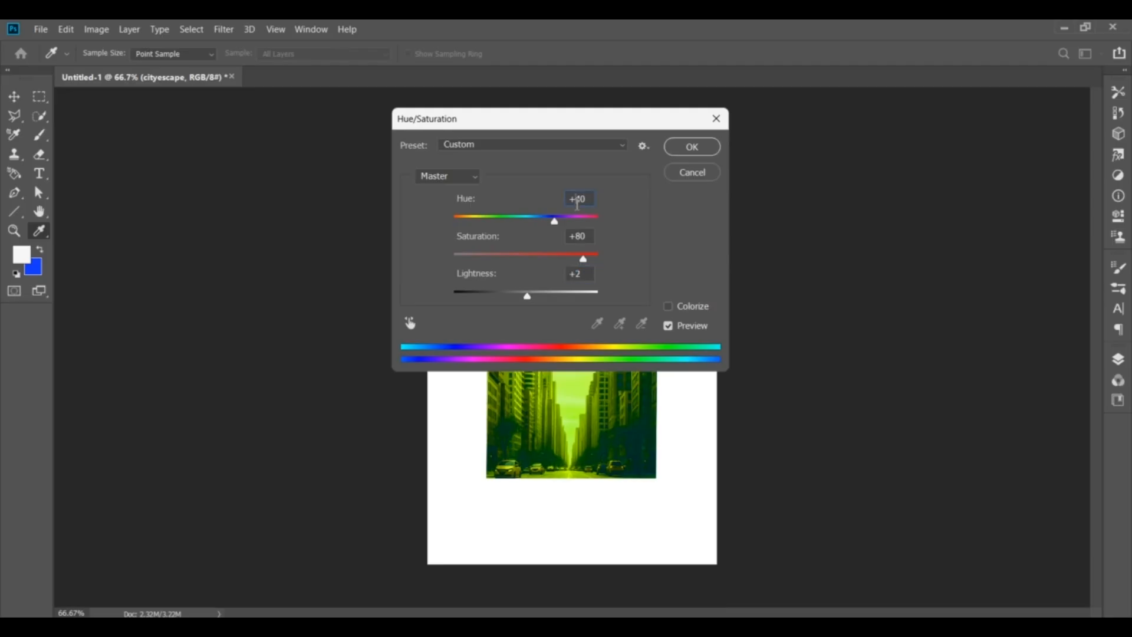
pyautogui.write('-4')
pyautogui.write('3')
pyautogui.write('0')
pyautogui.moveTo(510, 222); pyautogui.dragTo(484, 228)
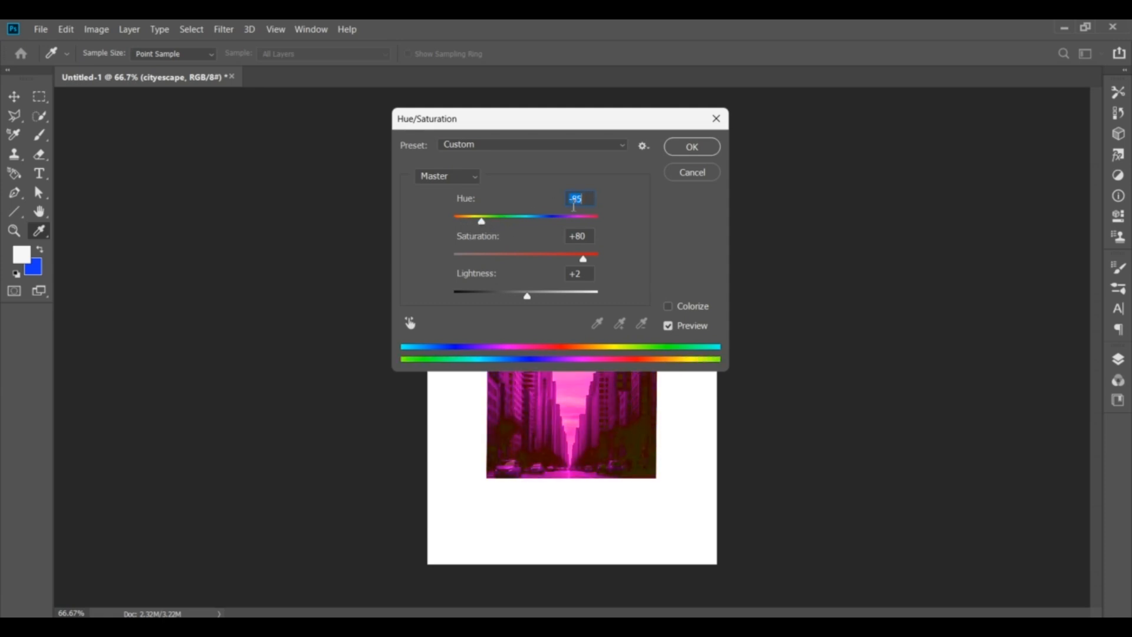
pyautogui.write('40')
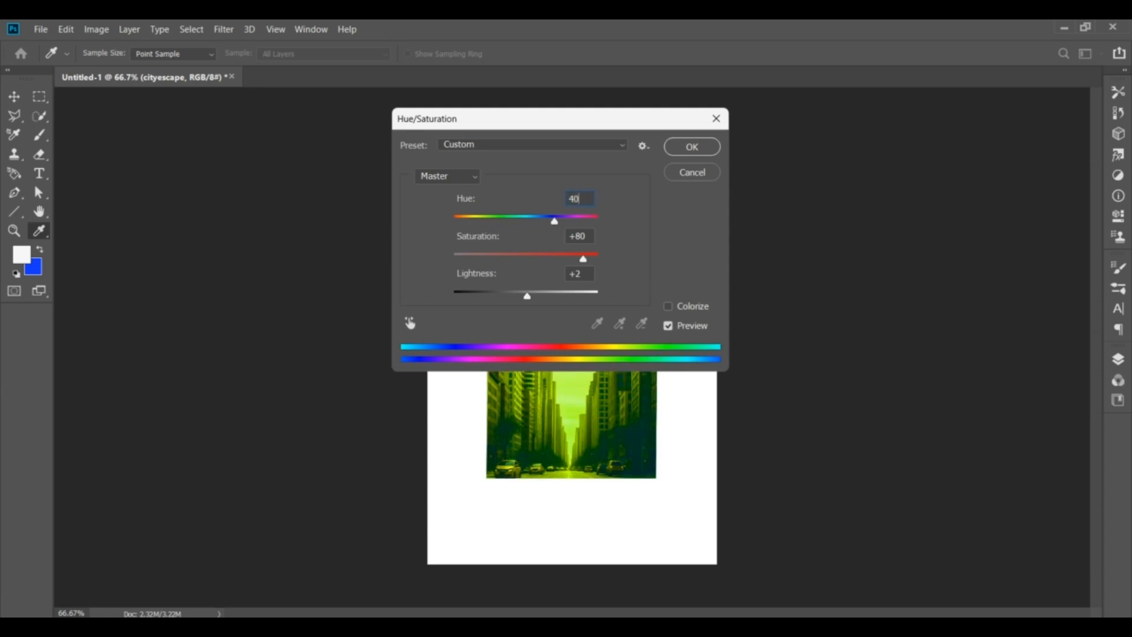
# - Raise the Lightness to +6 and apply the Hue/Saturation adjustment
pyautogui.click(583, 276)
pyautogui.scroll(4, 585, 276)
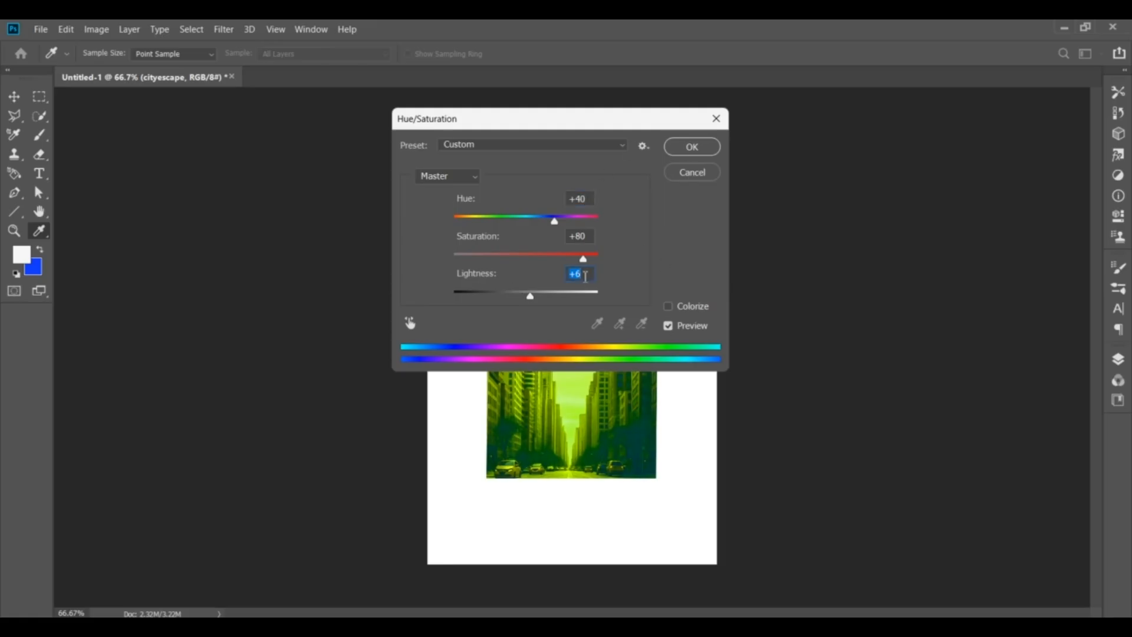
pyautogui.click(690, 148)
pyautogui.press('v')
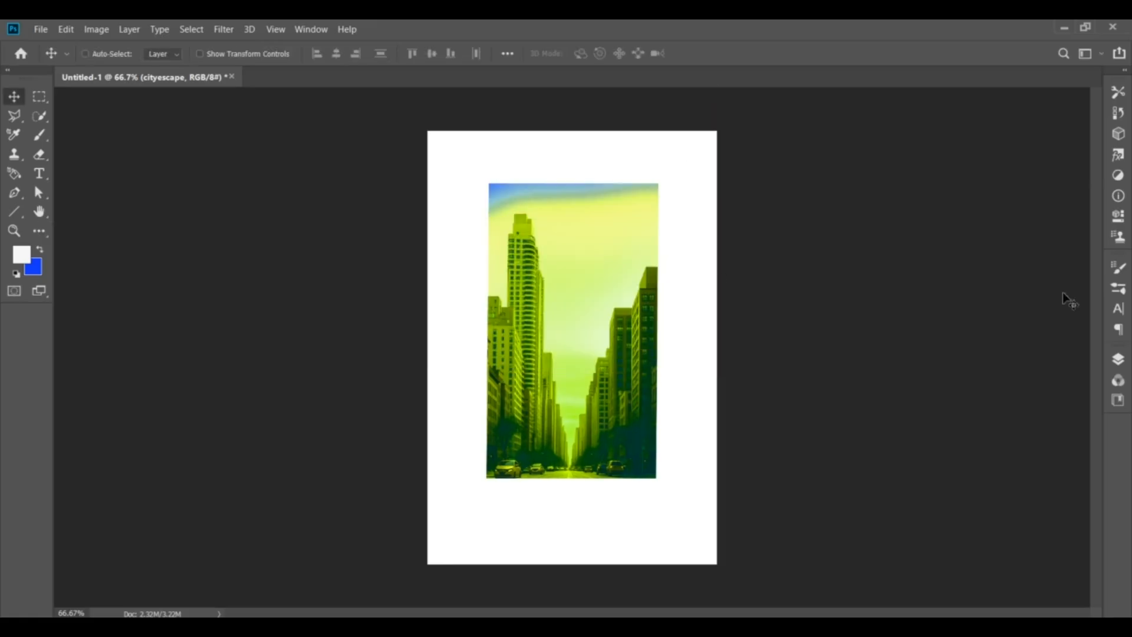
# - Add a Gradient Overlay layer style to the cityescape layer and set its blend mode to Overlay
pyautogui.press('F7')
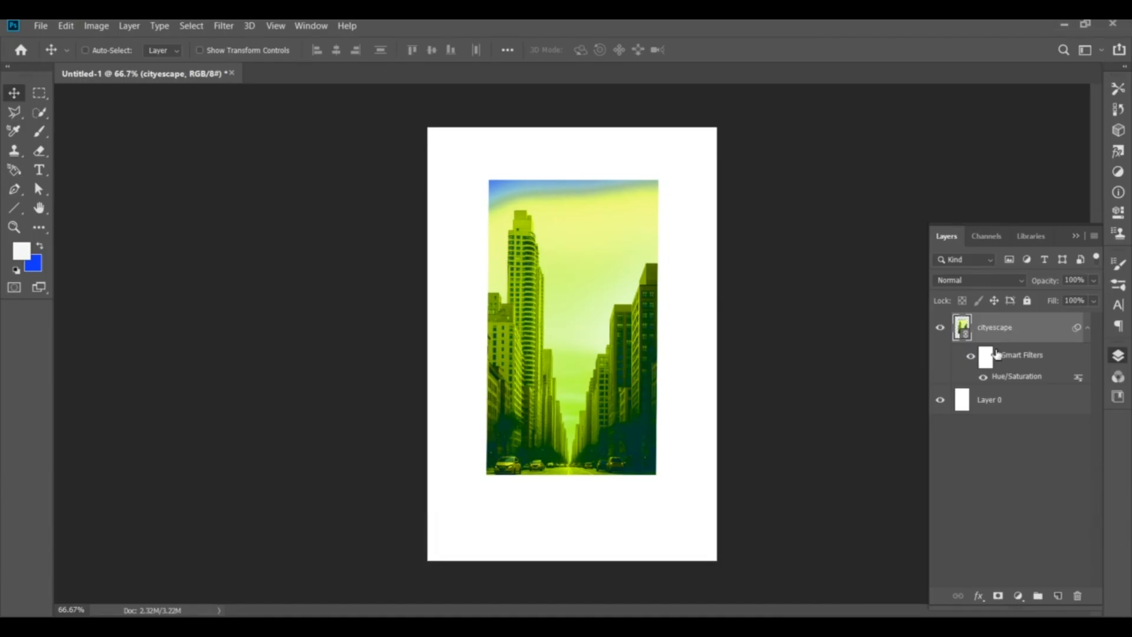
pyautogui.click(979, 597)
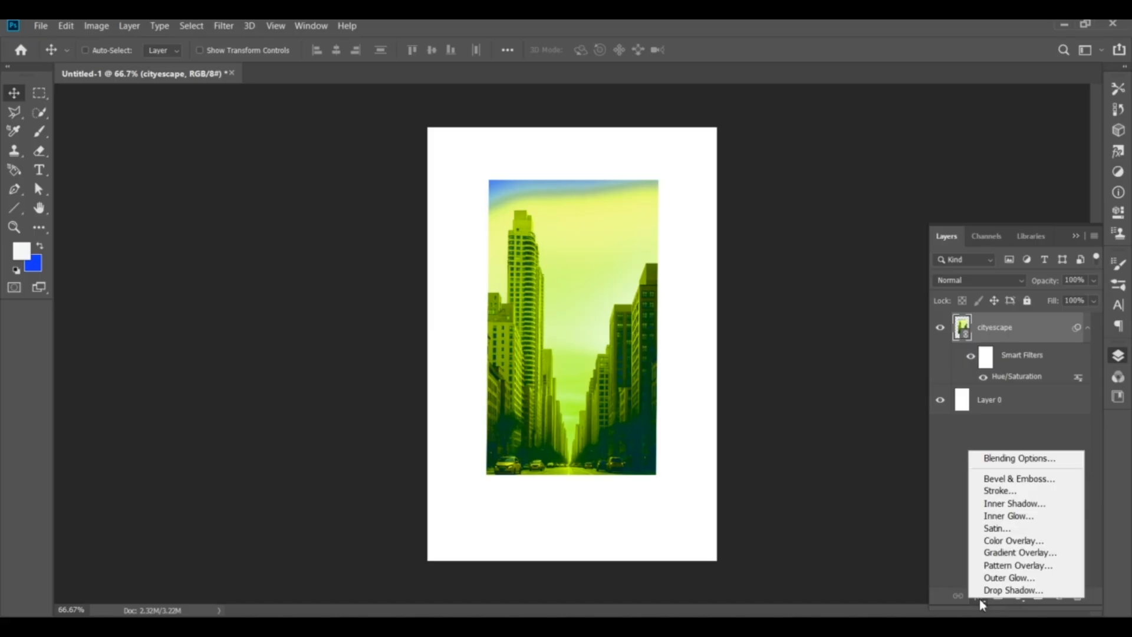
pyautogui.click(996, 458)
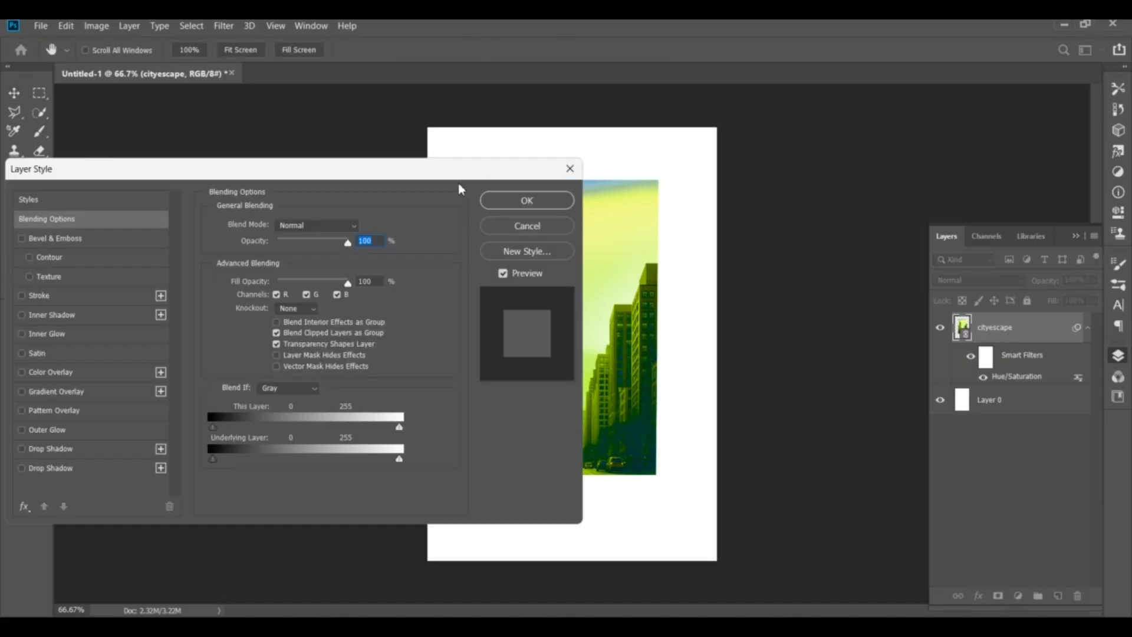
pyautogui.moveTo(441, 172); pyautogui.dragTo(739, 155)
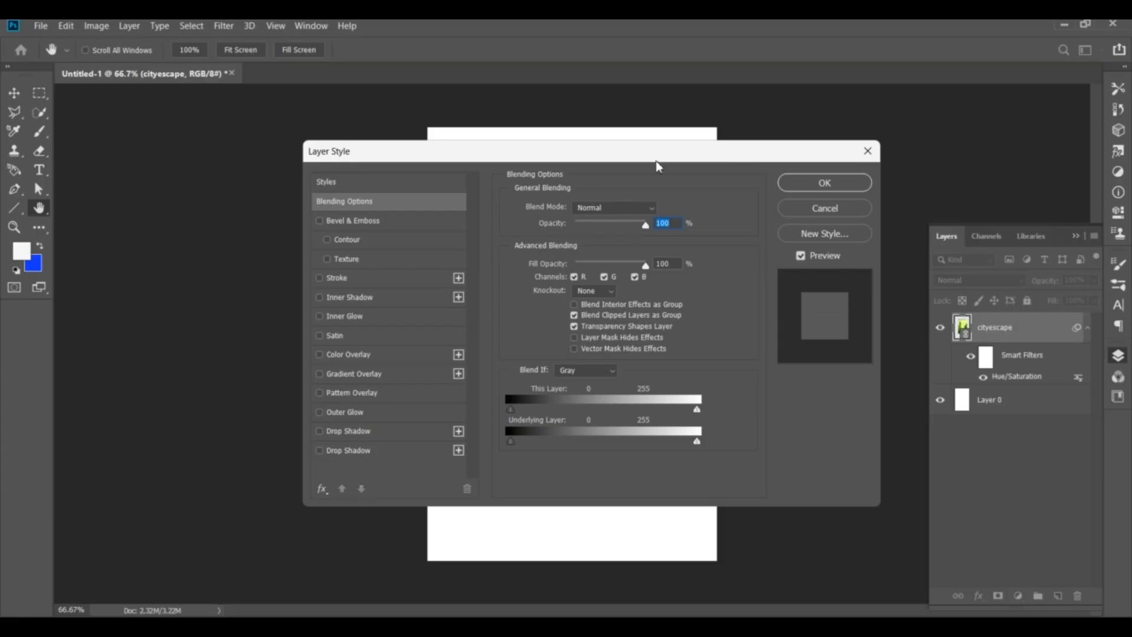
pyautogui.click(329, 376)
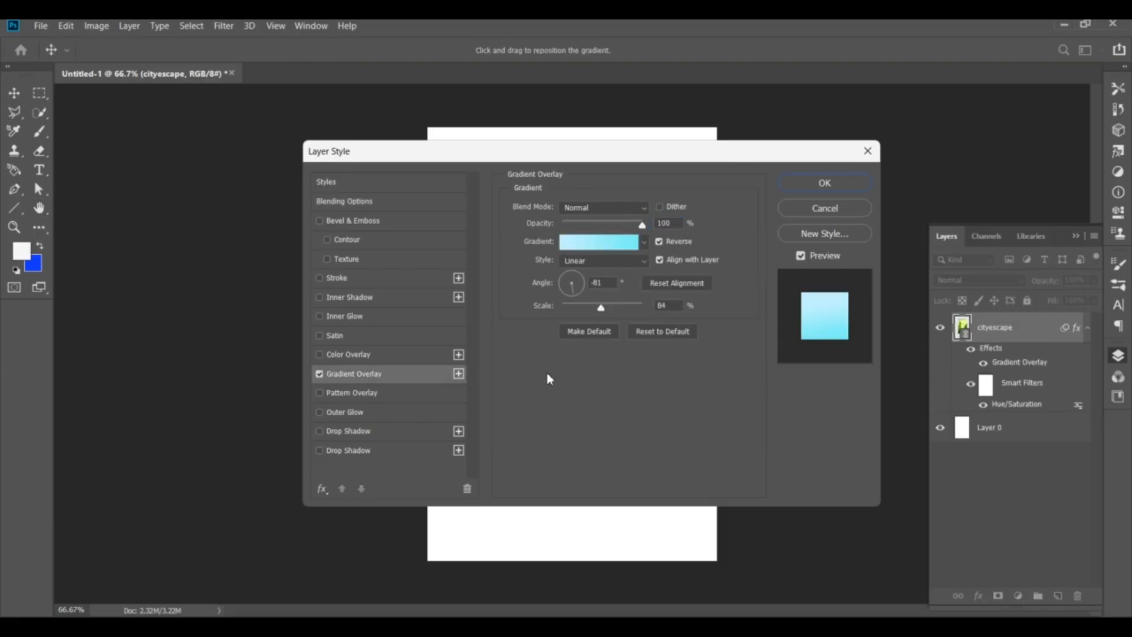
pyautogui.click(616, 207)
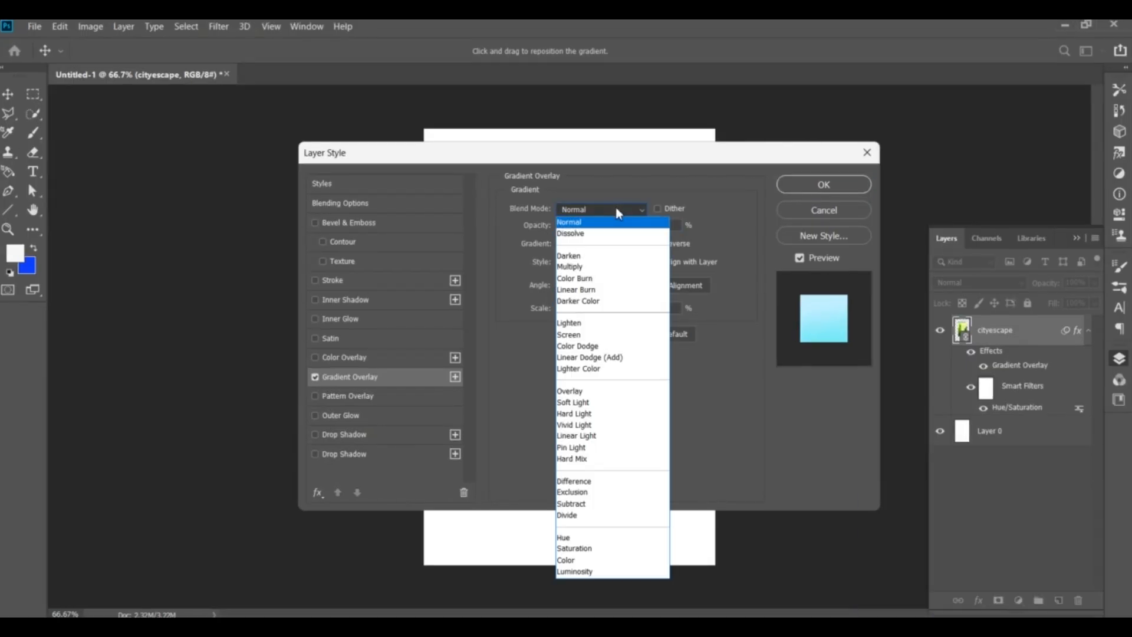
pyautogui.click(591, 391)
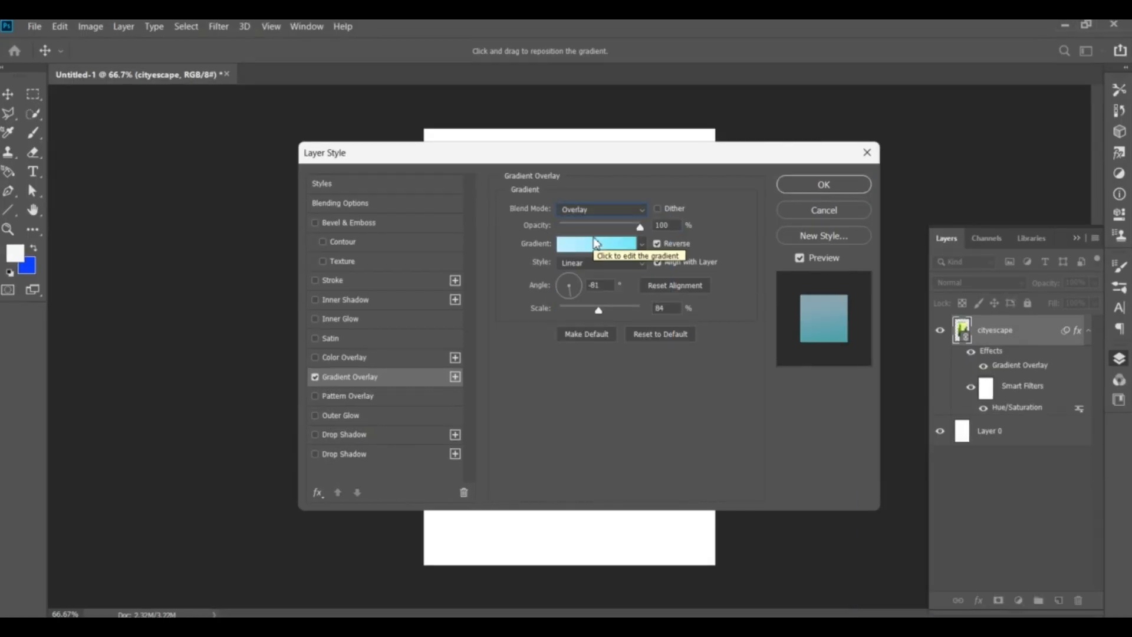
# - Preview the gradient overlay on the image at 40% opacity and return the opacity to 100%
pyautogui.moveTo(639, 226); pyautogui.dragTo(593, 229)
pyautogui.moveTo(700, 155); pyautogui.dragTo(1002, 121)
pyautogui.moveTo(898, 192)
pyautogui.mouseDown()
pyautogui.moveTo(951, 185)
pyautogui.moveTo(896, 199)
pyautogui.mouseUp()
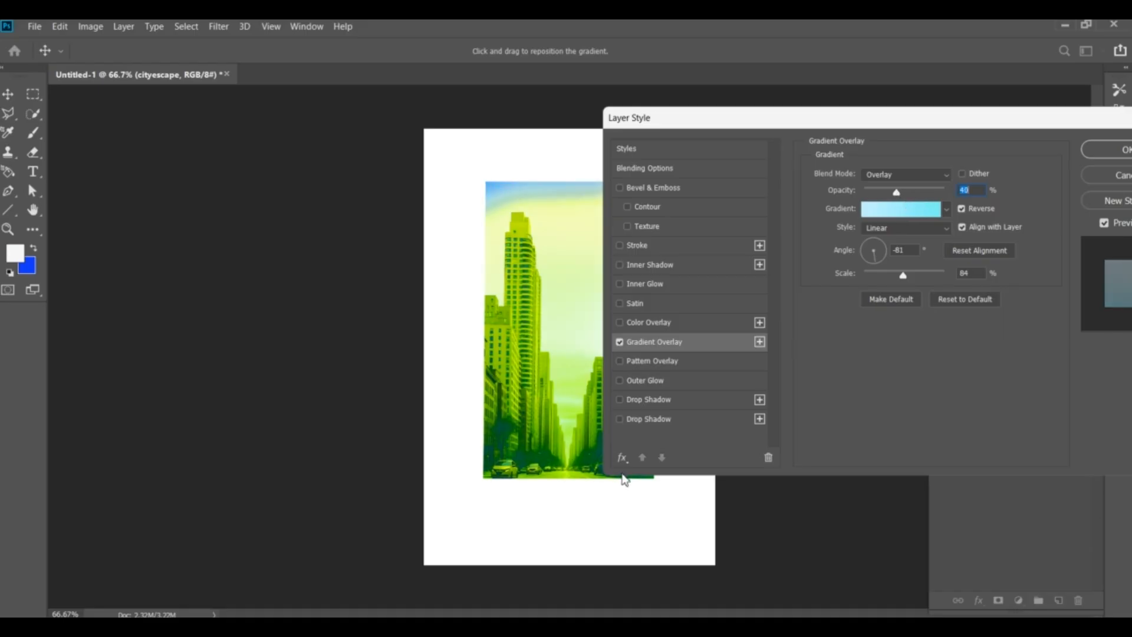
pyautogui.moveTo(897, 192); pyautogui.dragTo(952, 194)
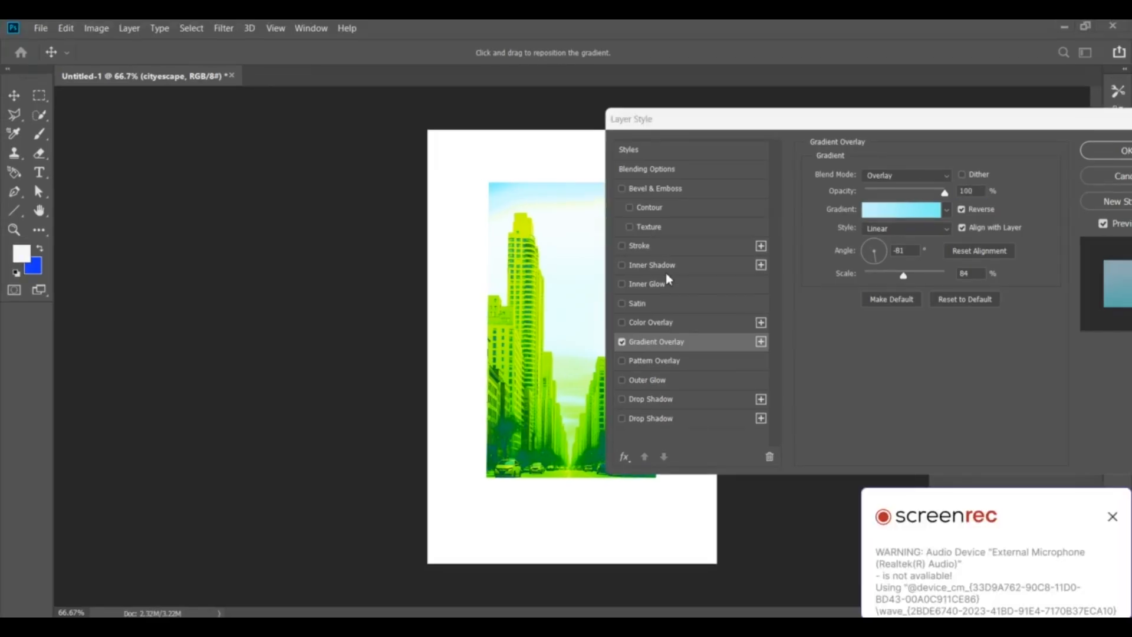
# - Edit the overlay's gradient and set its starting color stop to orange ffa500
pyautogui.click(889, 215)
pyautogui.click(132, 437)
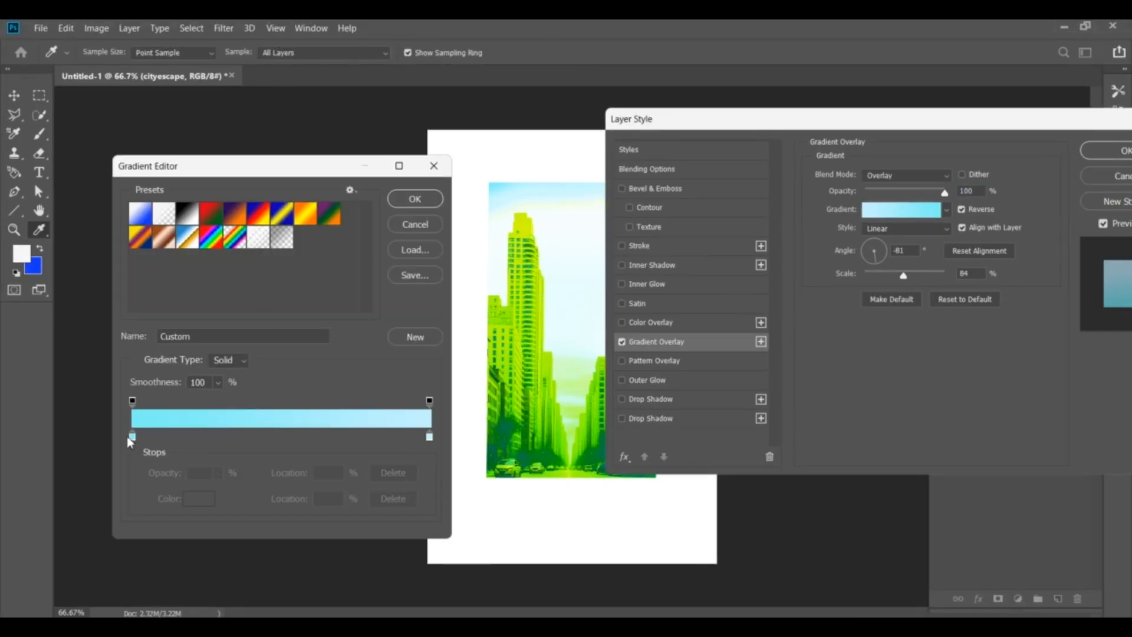
pyautogui.click(199, 499)
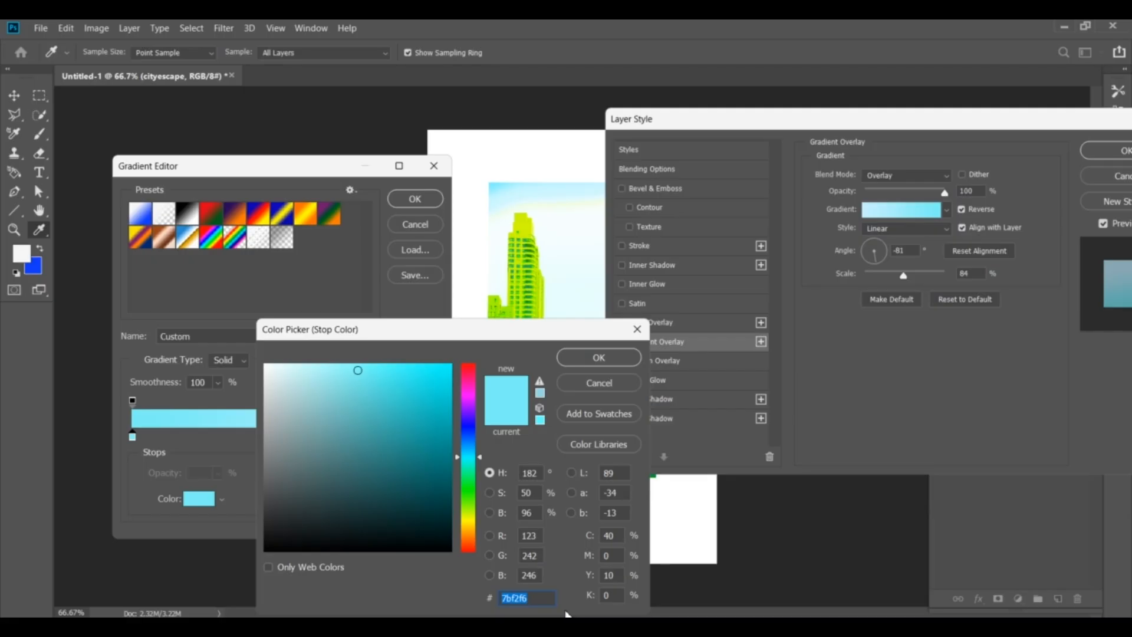
pyautogui.write('ffa')
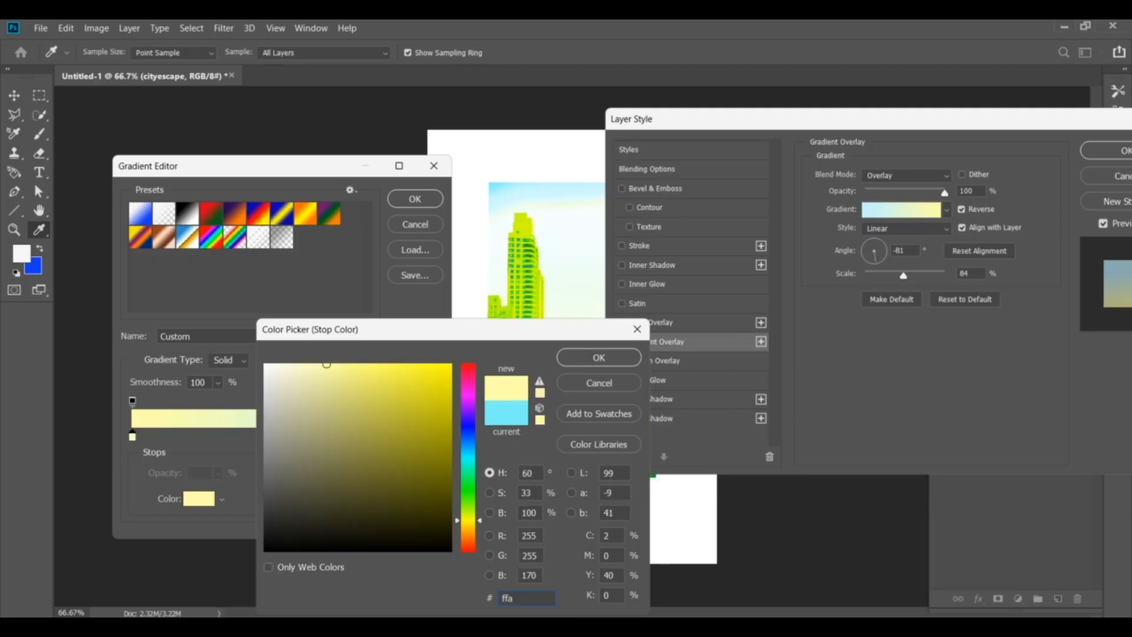
pyautogui.write('500')
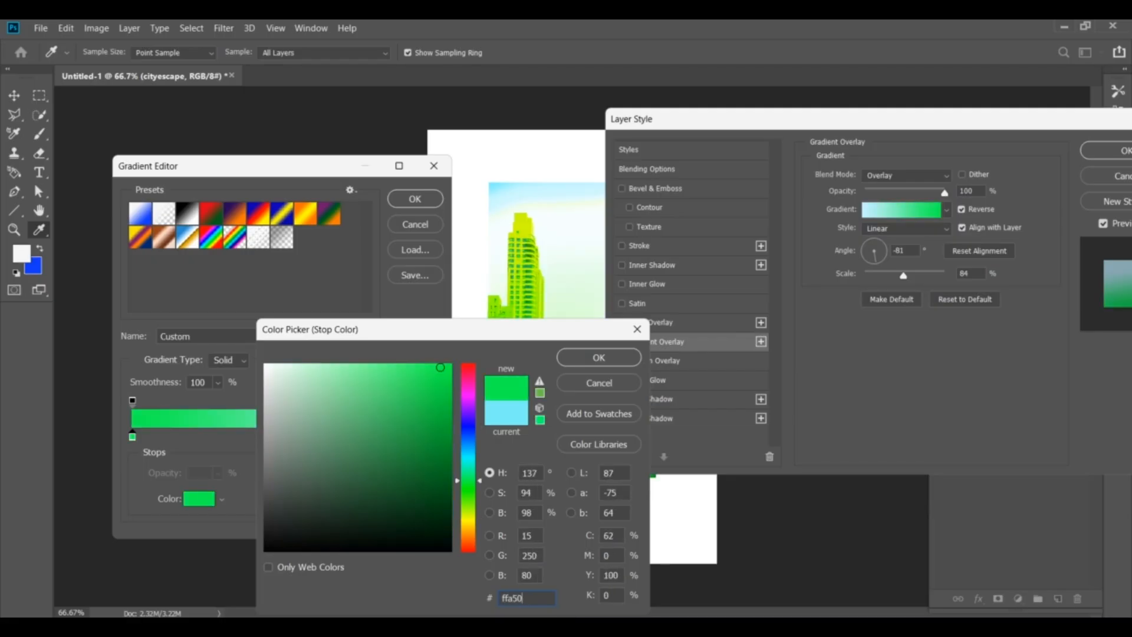
pyautogui.click(590, 358)
# - Set the gradient's ending color stop to the same orange, ffa500
pyautogui.click(430, 436)
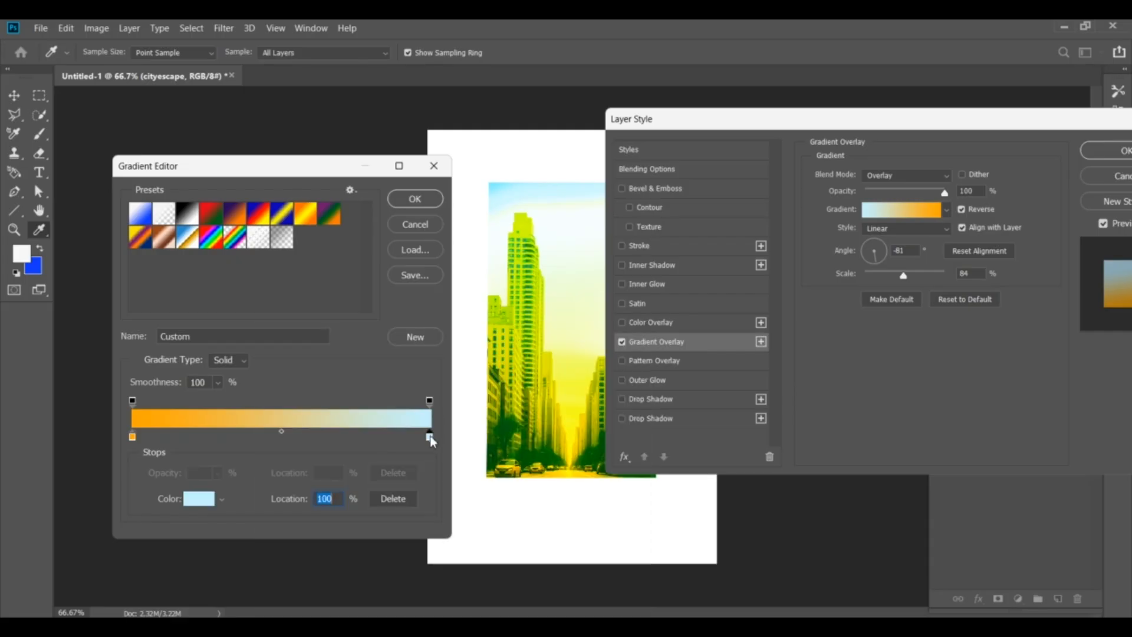
pyautogui.doubleClick(430, 437)
pyautogui.doubleClick(527, 604)
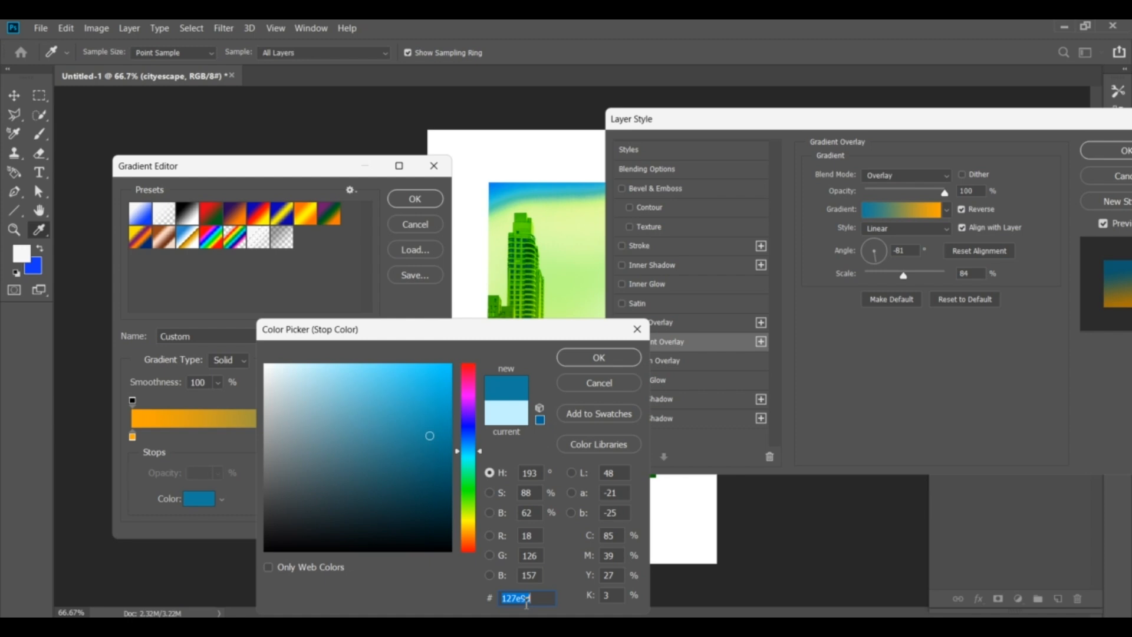
pyautogui.write('ff')
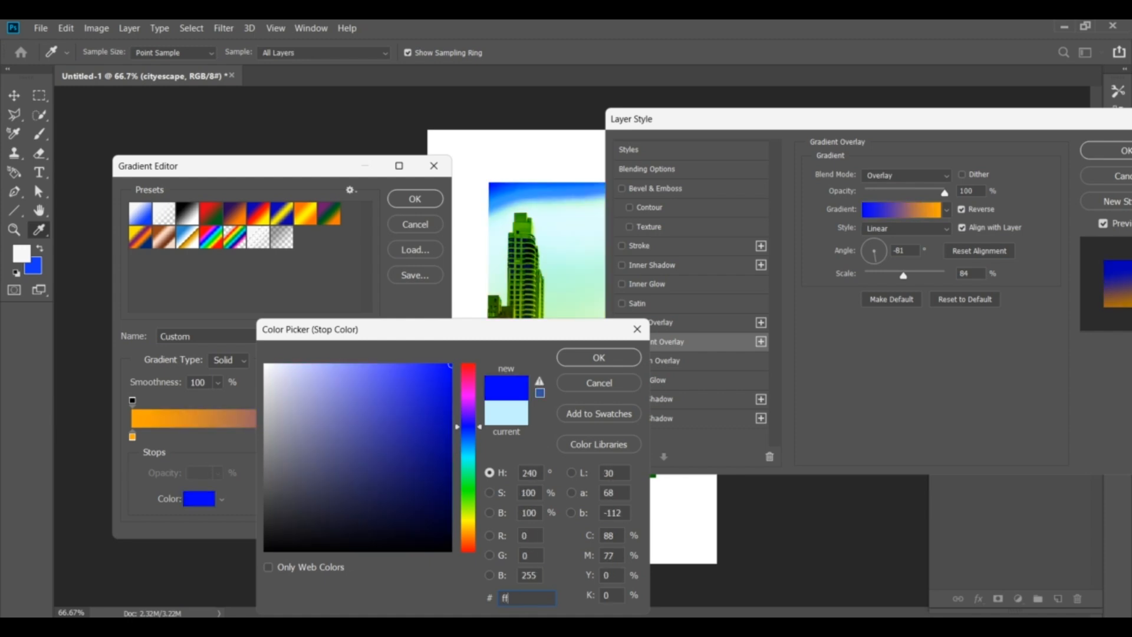
pyautogui.write('a500')
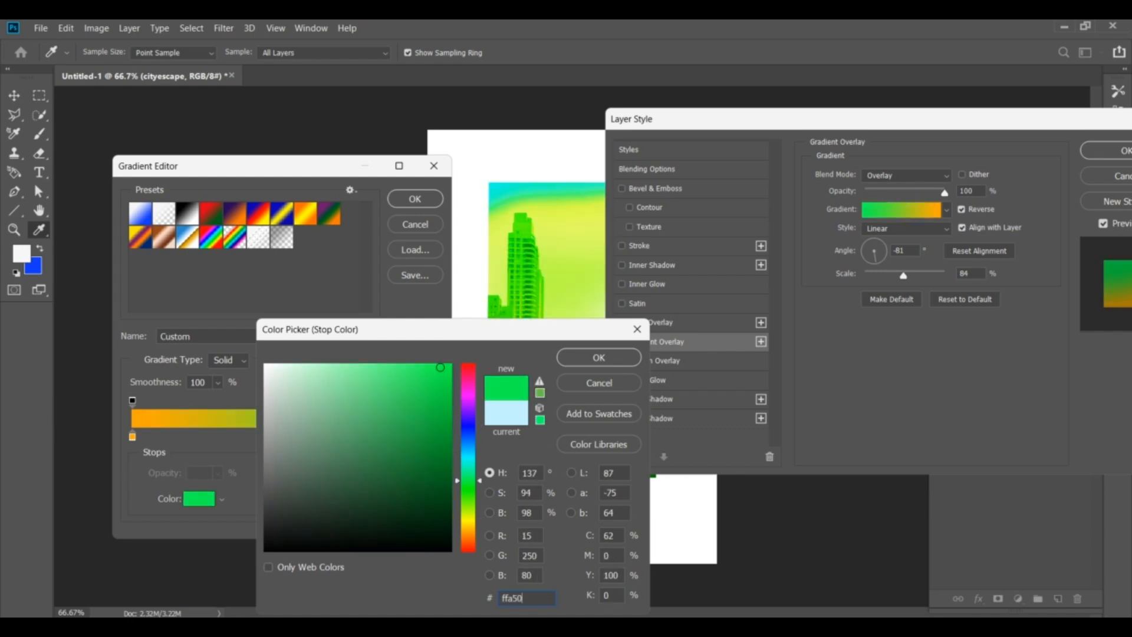
pyautogui.click(633, 361)
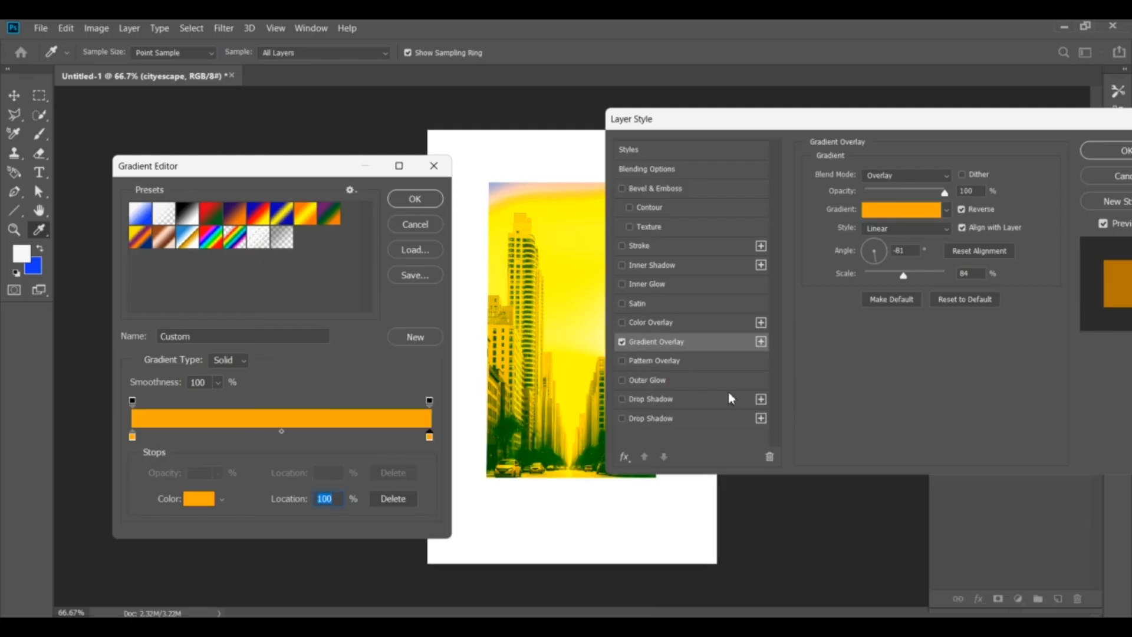
# - Reduce the opacity of the gradient's end stop at location 100% to 0% and accept the gradient
pyautogui.click(429, 401)
pyautogui.click(218, 474)
pyautogui.moveTo(228, 487); pyautogui.dragTo(154, 488)
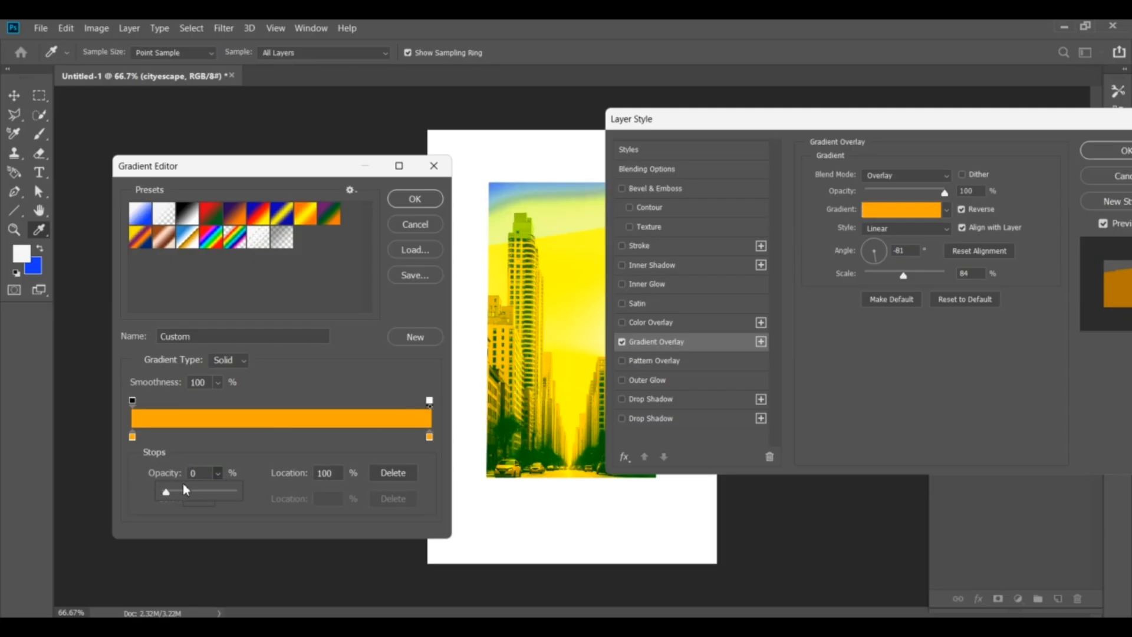
pyautogui.click(429, 404)
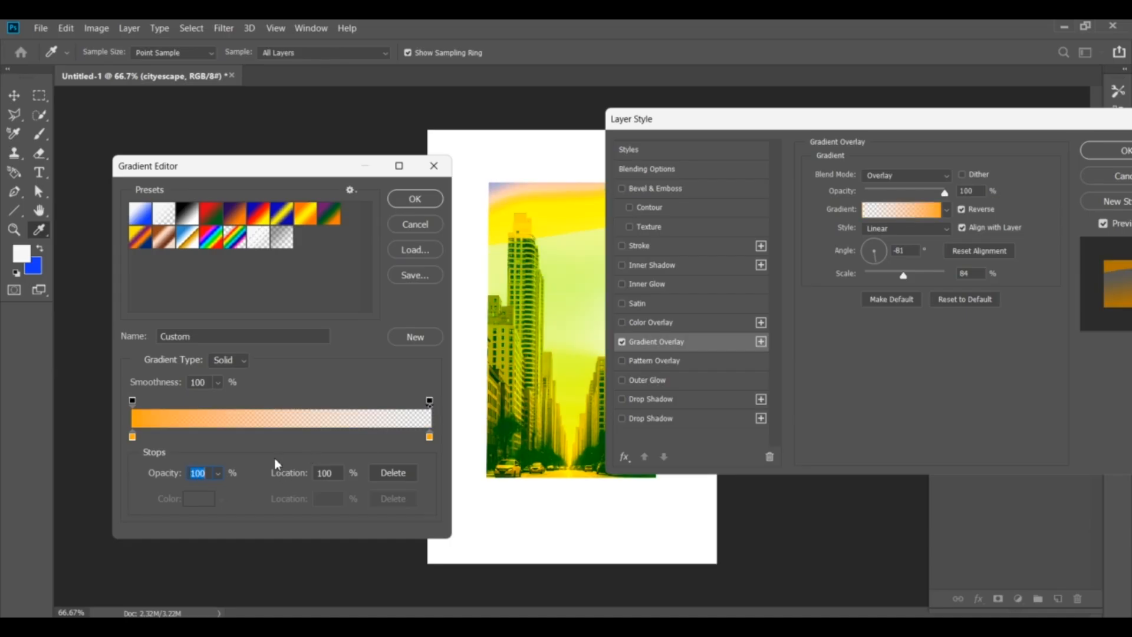
pyautogui.click(218, 473)
pyautogui.moveTo(228, 487); pyautogui.dragTo(164, 488)
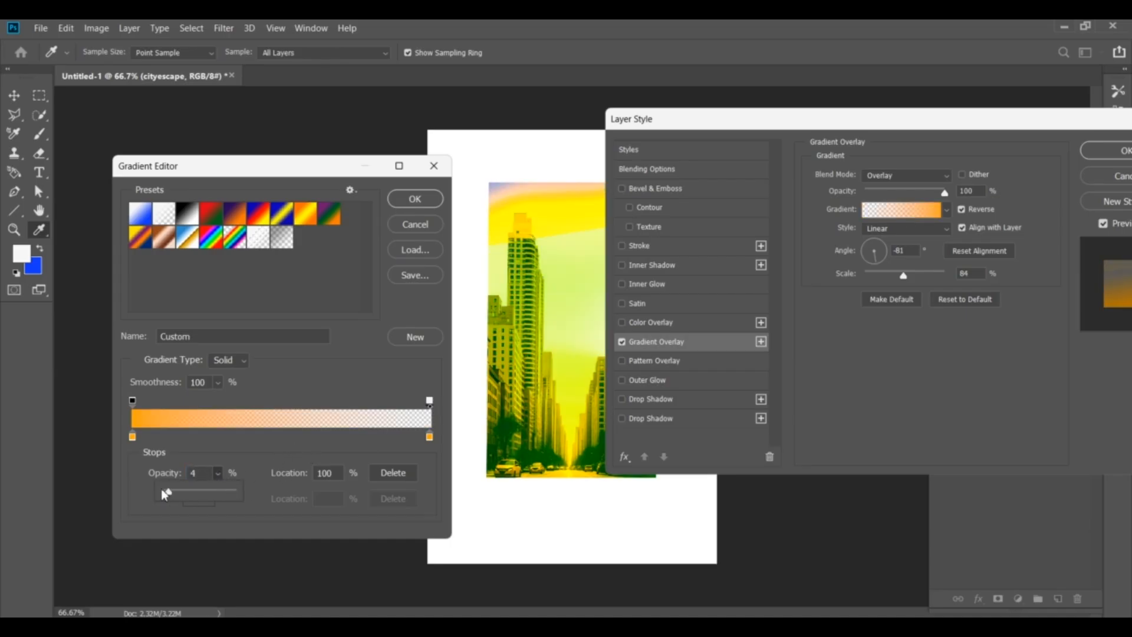
pyautogui.click(293, 436)
pyautogui.moveTo(295, 438); pyautogui.dragTo(457, 450)
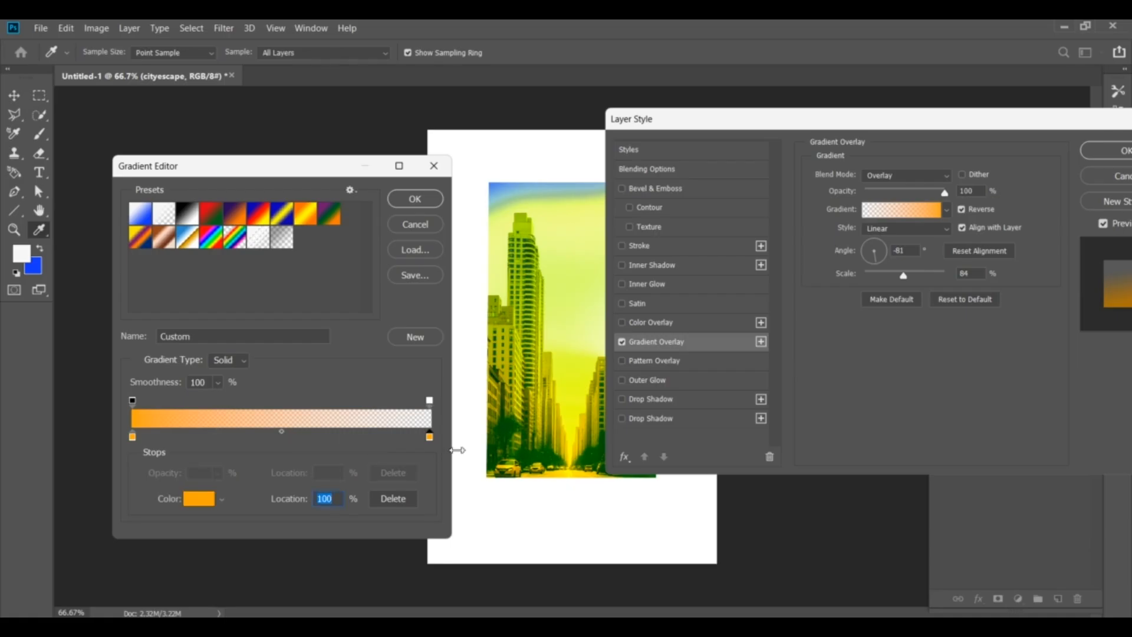
pyautogui.click(430, 403)
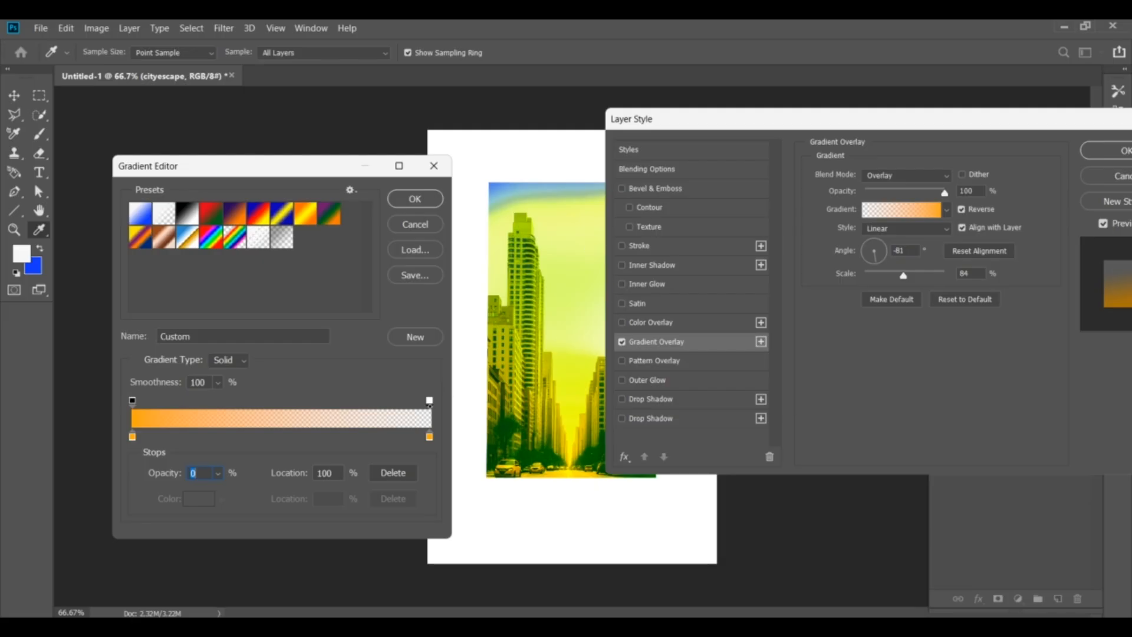
pyautogui.click(423, 199)
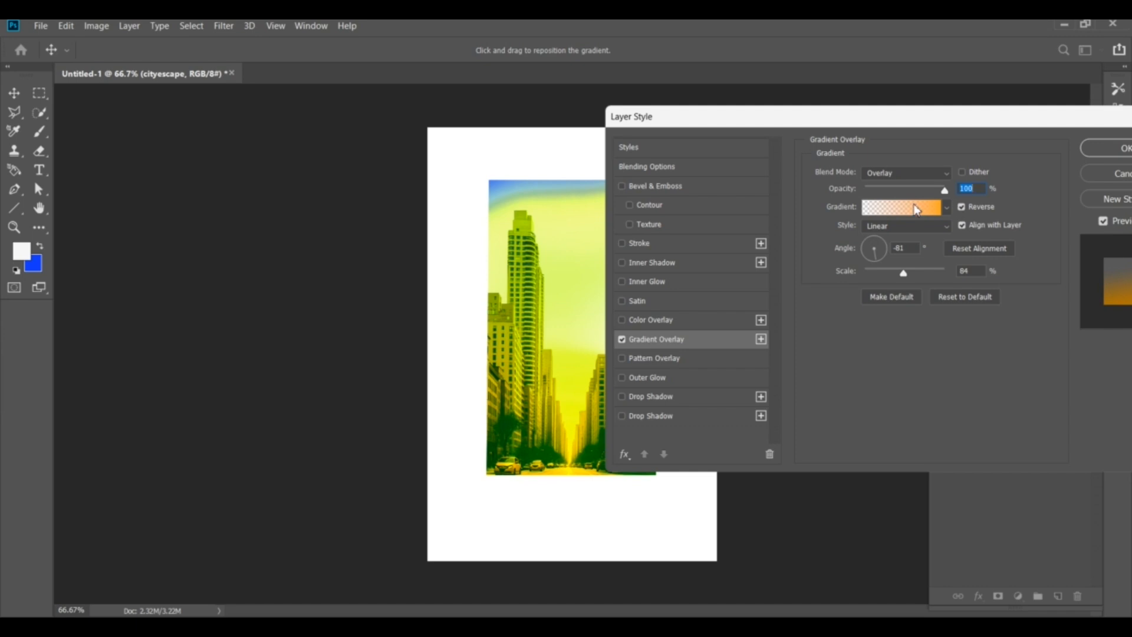
# - Set the gradient overlay's angle to 90°
pyautogui.click(897, 228)
pyautogui.click(884, 239)
pyautogui.moveTo(906, 249); pyautogui.dragTo(882, 244)
pyautogui.write('90')
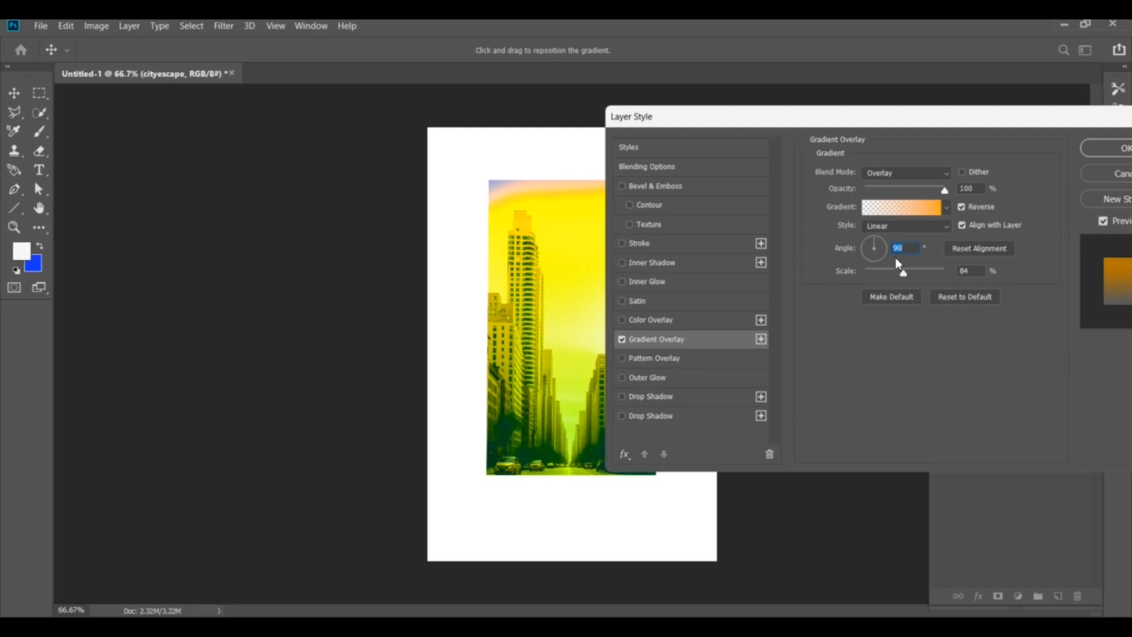
# - Increase the gradient overlay's scale to 104%
pyautogui.moveTo(903, 273)
pyautogui.mouseDown()
pyautogui.moveTo(942, 281)
pyautogui.moveTo(923, 273)
pyautogui.mouseUp()
pyautogui.press('Down')
pyautogui.press('Down')
pyautogui.press('Down')
pyautogui.press('Down')
pyautogui.press('Down')
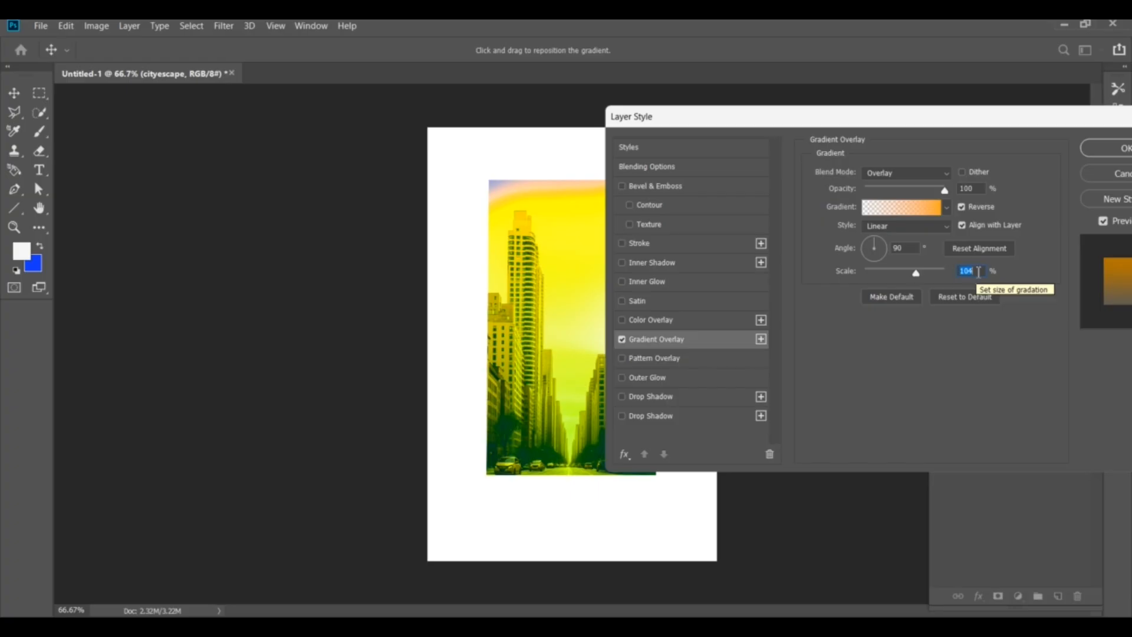
# - Set the gradient overlay's scale to 100% and apply the layer style
pyautogui.press('Down')
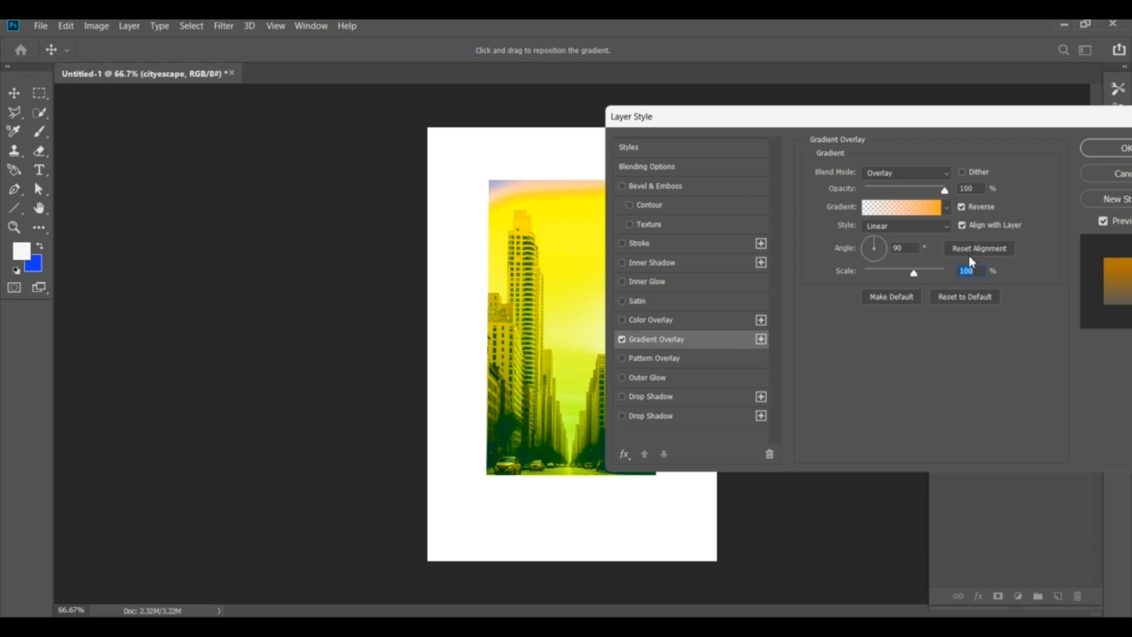
pyautogui.click(1089, 152)
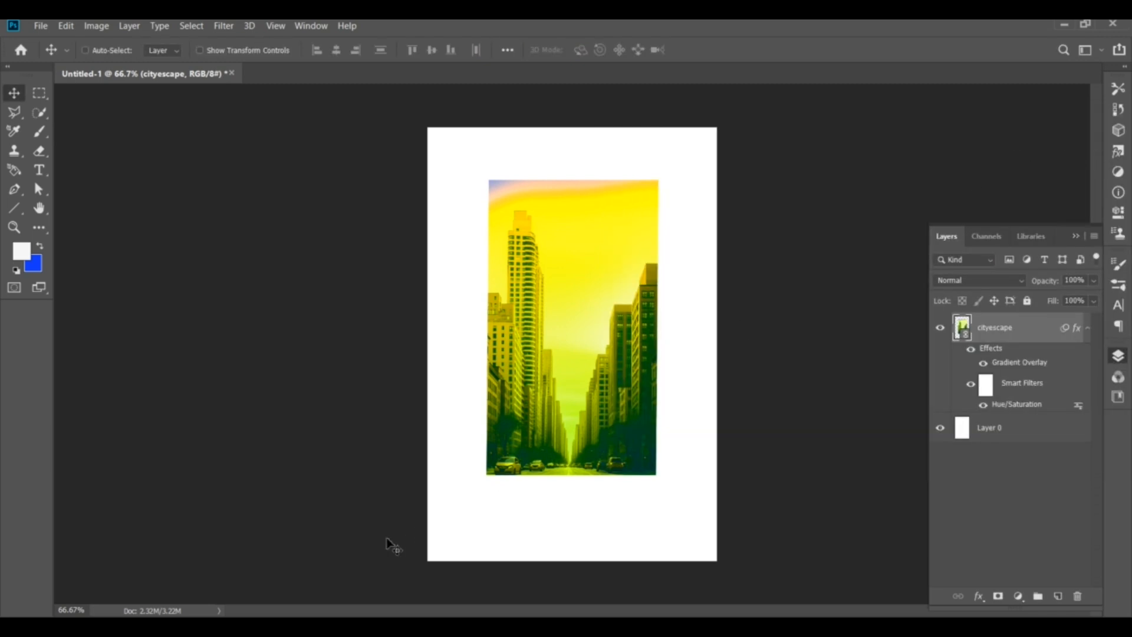
# - Edit the cityescape layer's Hue/Saturation filter, setting hue to +4 and saturation to +25
pyautogui.doubleClick(1012, 406)
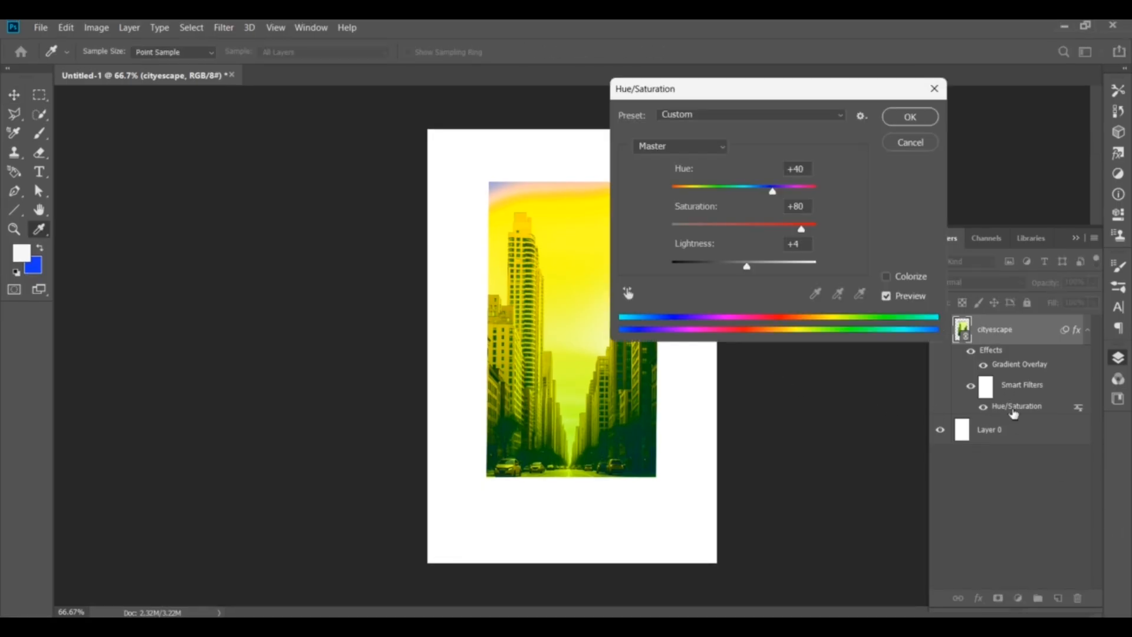
pyautogui.click(768, 192)
pyautogui.moveTo(768, 194)
pyautogui.mouseDown()
pyautogui.moveTo(738, 193)
pyautogui.moveTo(747, 193)
pyautogui.mouseUp()
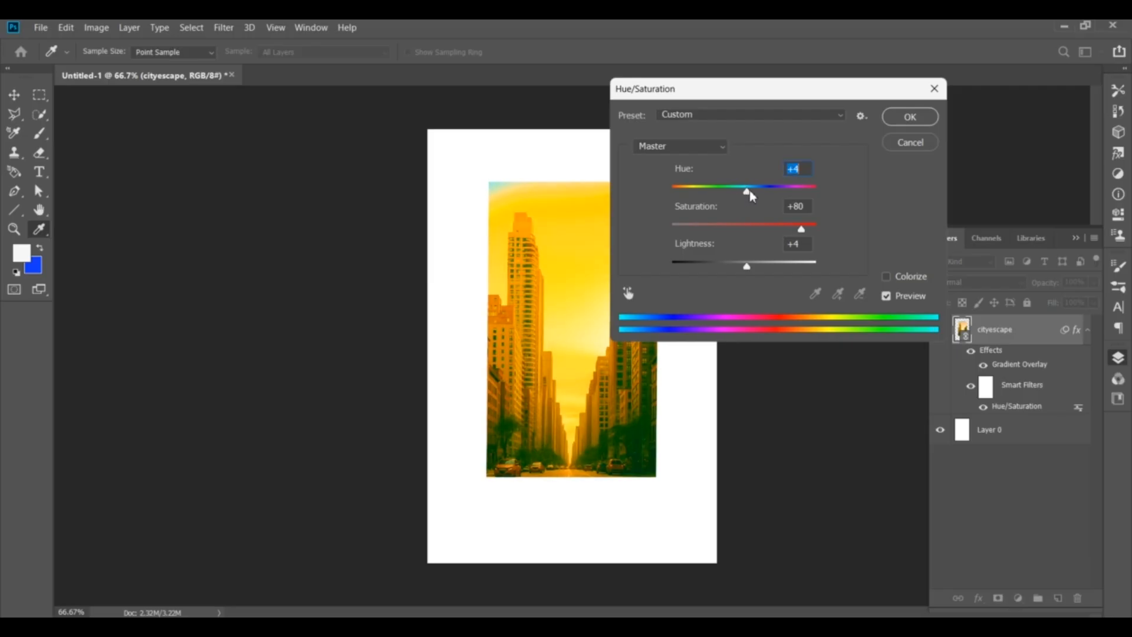
pyautogui.click(803, 201)
pyautogui.scroll(-20, 803, 202)
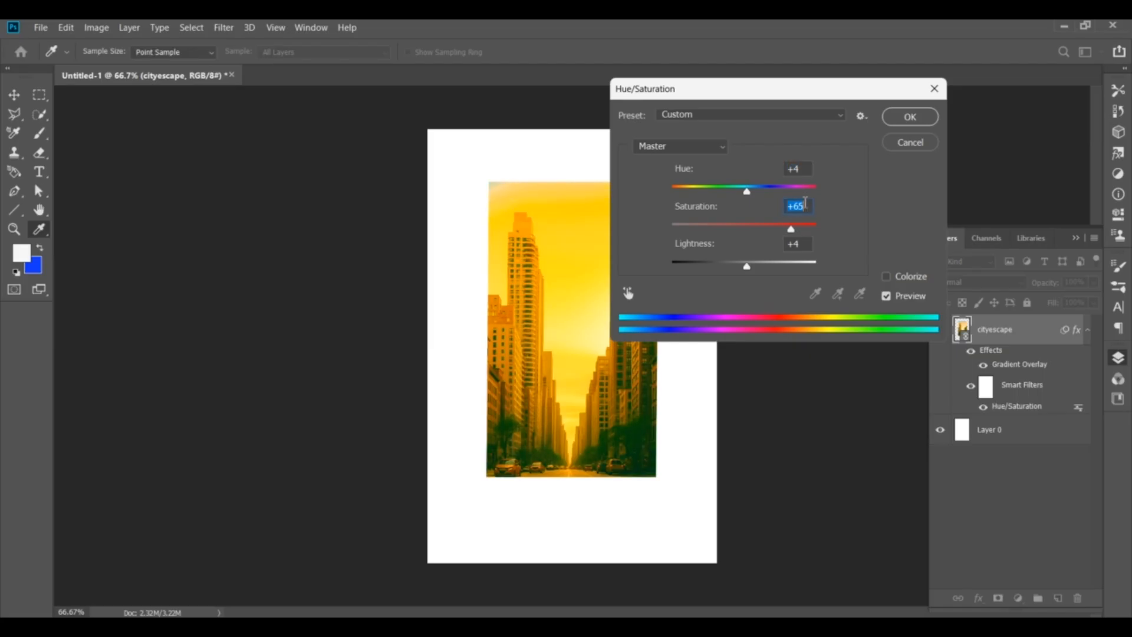
pyautogui.scroll(-19, 804, 202)
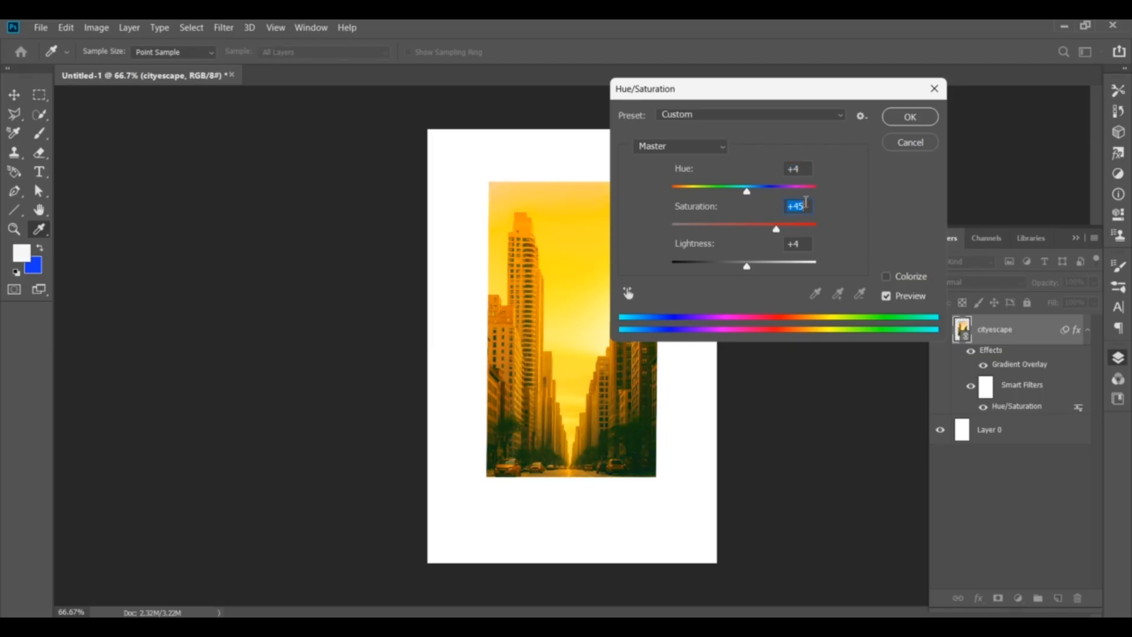
pyautogui.scroll(-15, 806, 202)
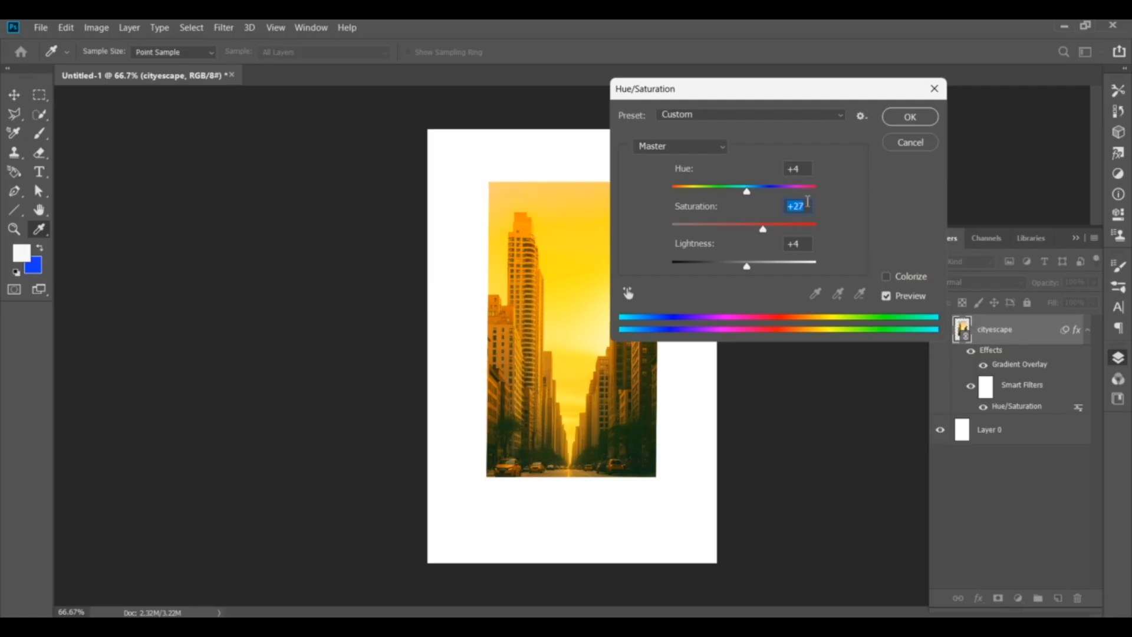
# - Lower the lightness in the Hue/Saturation filter to darken the cityscape slightly, and apply the adjustment
pyautogui.click(800, 244)
pyautogui.scroll(-6, 801, 245)
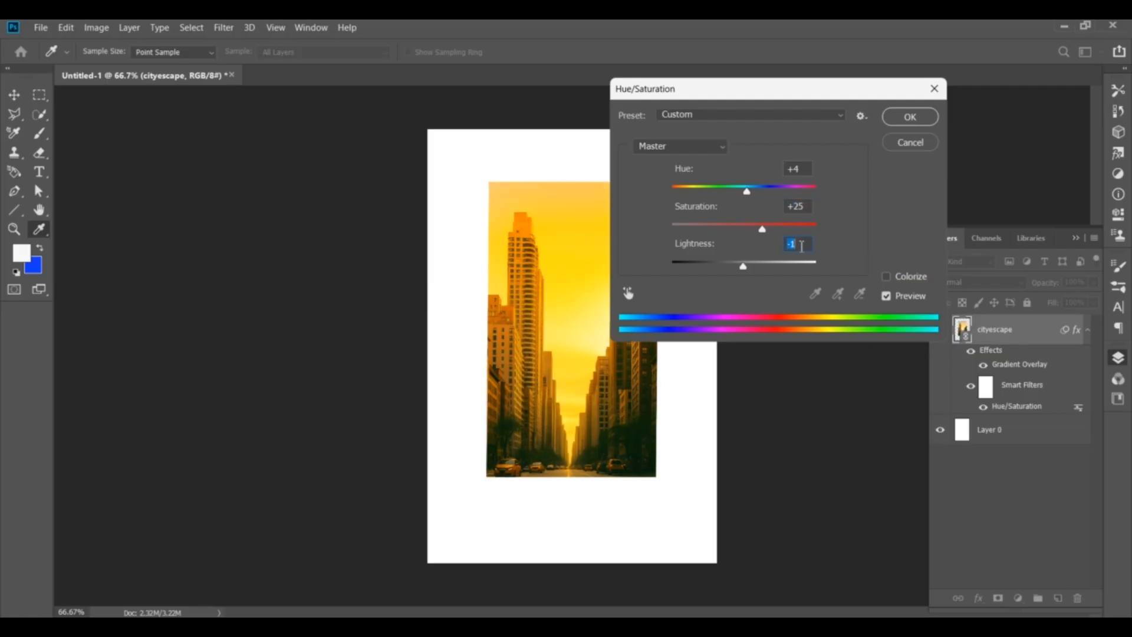
pyautogui.scroll(-2, 801, 245)
pyautogui.scroll(2, 802, 245)
pyautogui.scroll(-2, 803, 244)
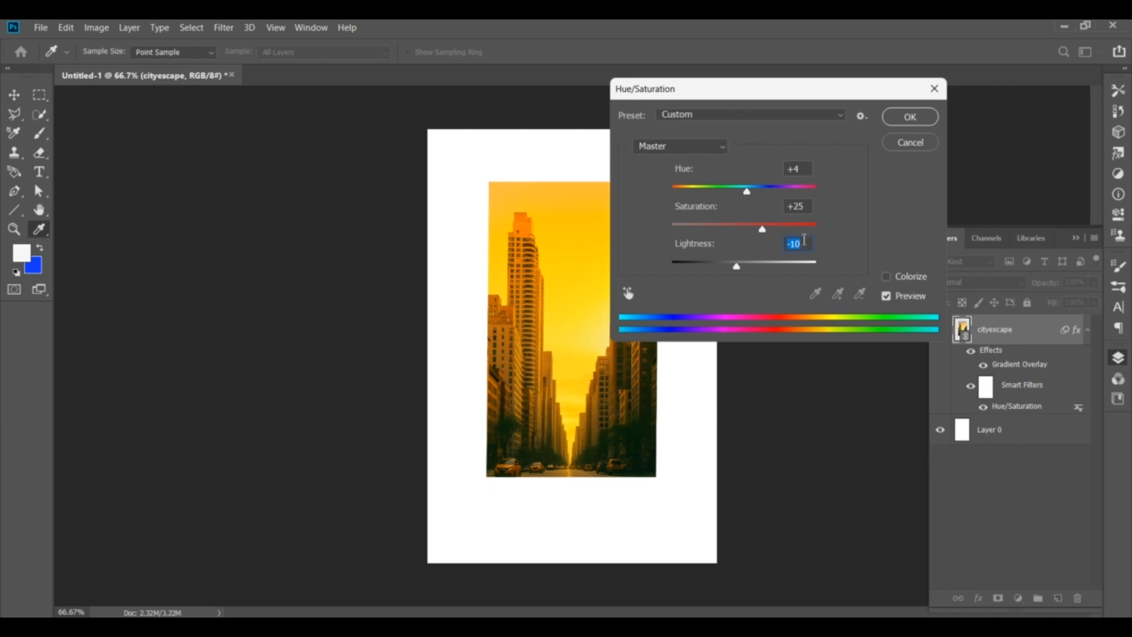
pyautogui.scroll(6, 804, 239)
pyautogui.scroll(-11, 805, 212)
pyautogui.scroll(13, 805, 211)
pyautogui.scroll(-2, 805, 169)
pyautogui.click(908, 116)
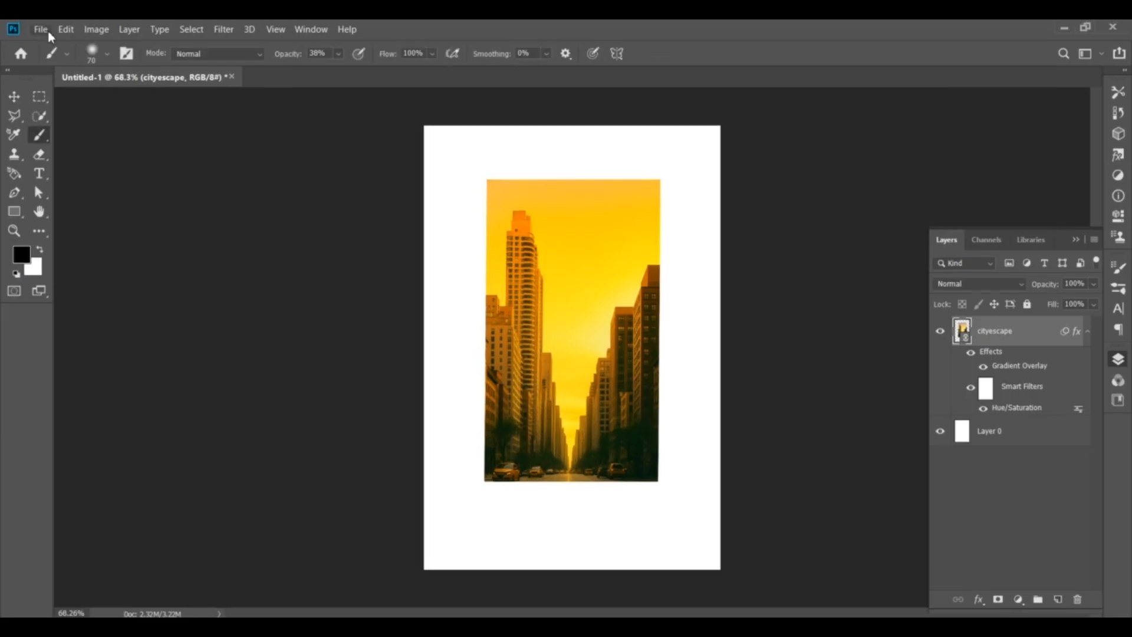
# - Place the man 2 image into the poster as a linked file
pyautogui.press('v')
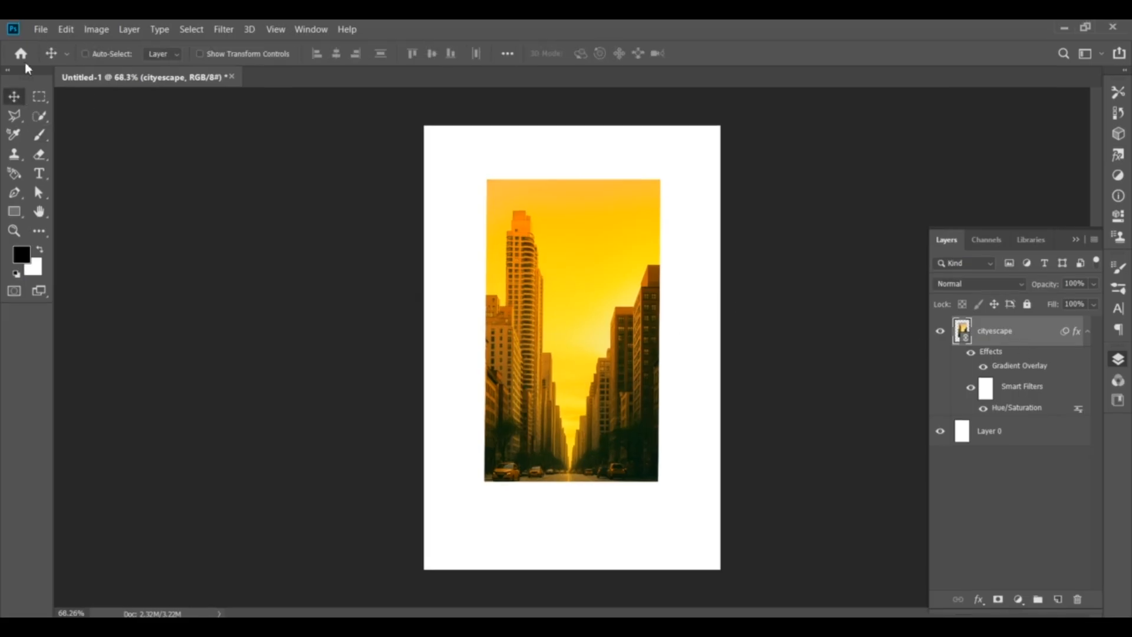
pyautogui.click(41, 29)
pyautogui.click(86, 307)
pyautogui.click(341, 152)
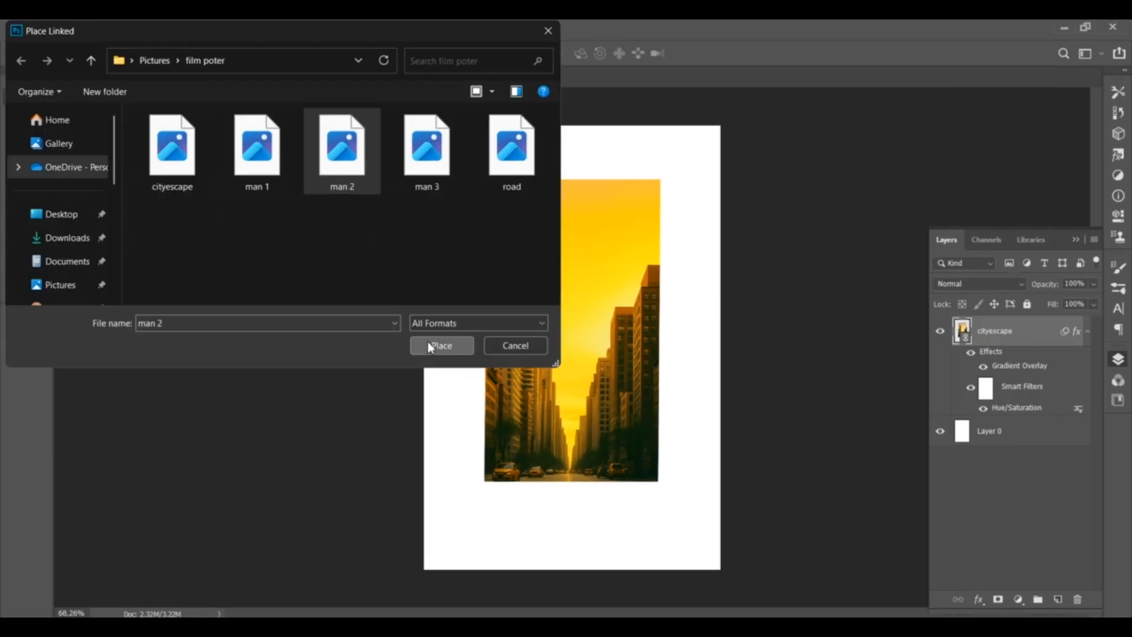
pyautogui.click(426, 342)
# - Flip the man horizontally, move him over the middle of the cityscape's lower edge, and commit the placement
pyautogui.rightClick(576, 443)
pyautogui.click(613, 417)
pyautogui.moveTo(560, 404); pyautogui.dragTo(569, 433)
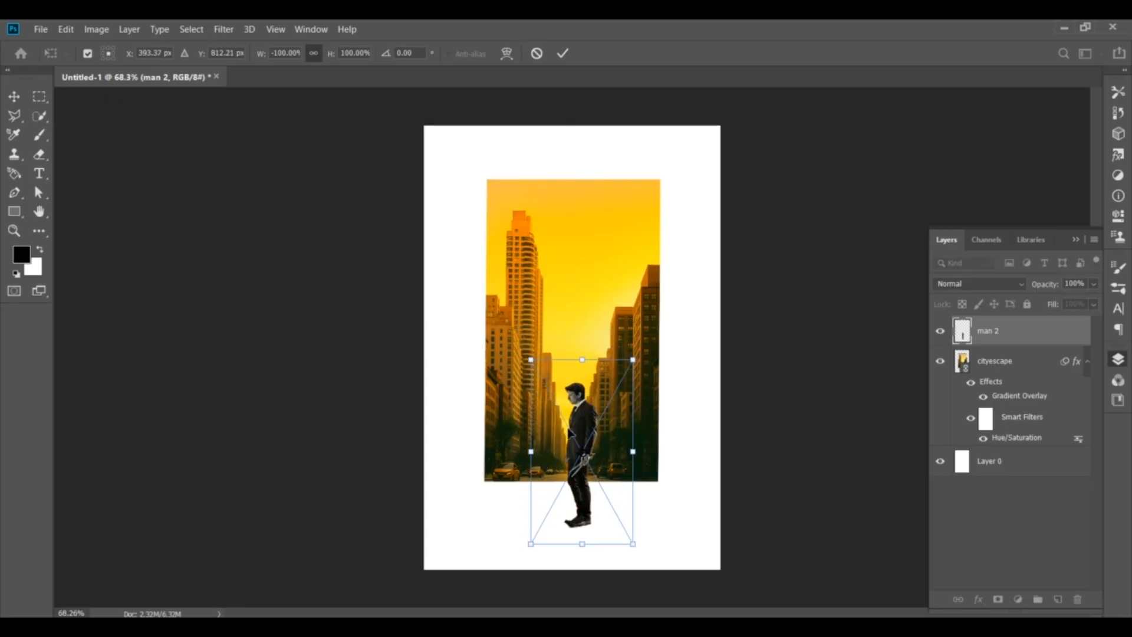
pyautogui.moveTo(592, 456); pyautogui.dragTo(590, 469)
pyautogui.click(564, 54)
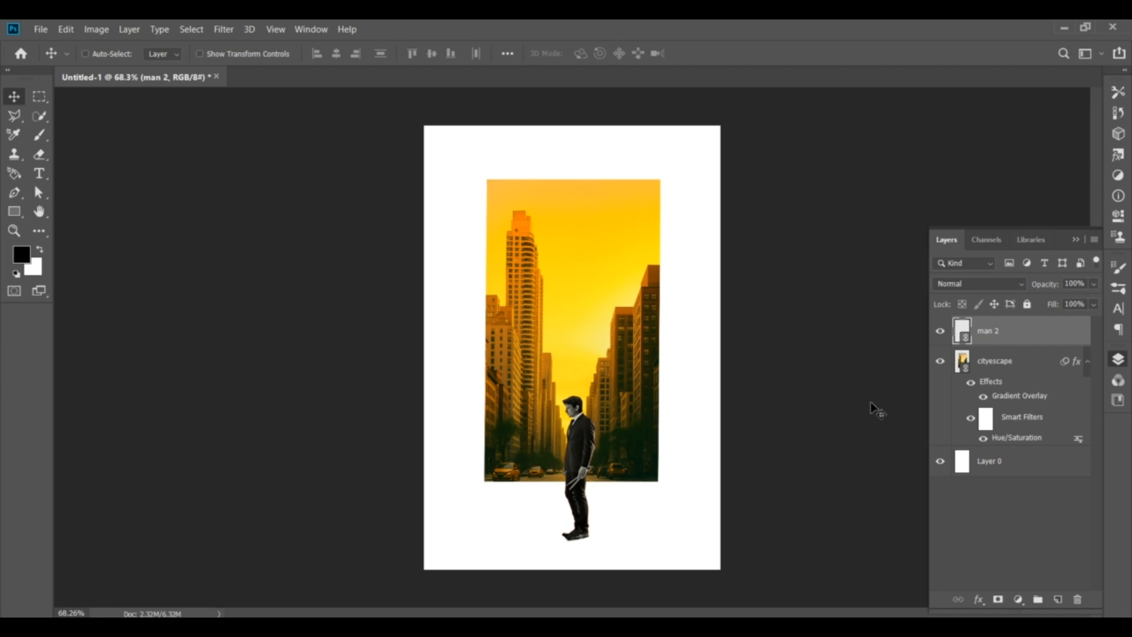
# - Add a drop shadow to the man 2 layer with 50% opacity and a distance of 10 px
pyautogui.click(978, 599)
pyautogui.click(1011, 594)
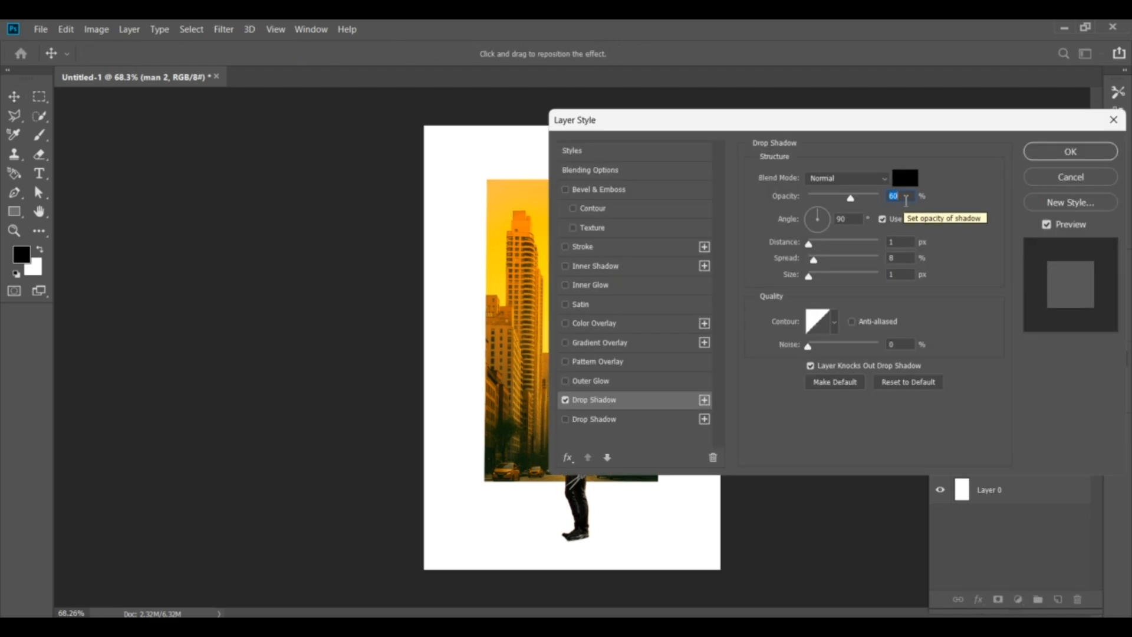
pyautogui.scroll(-5, 905, 199)
pyautogui.click(902, 241)
pyautogui.scroll(2, 903, 240)
pyautogui.scroll(7, 902, 240)
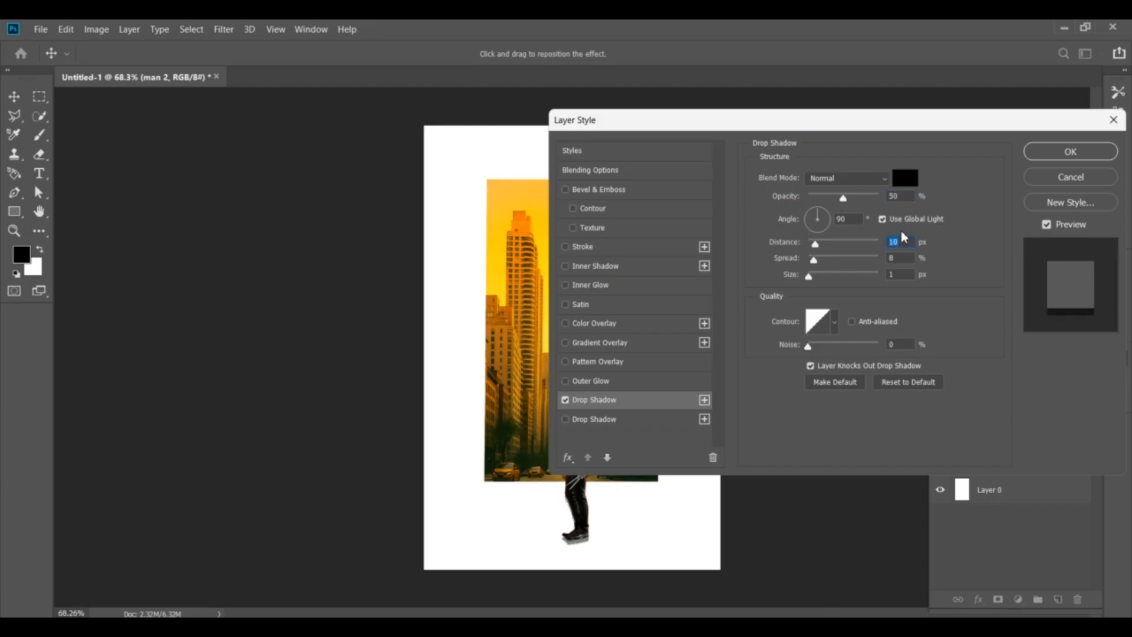
# - Set the drop shadow's size to 15 px and apply the layer style
pyautogui.click(901, 274)
pyautogui.scroll(6, 902, 273)
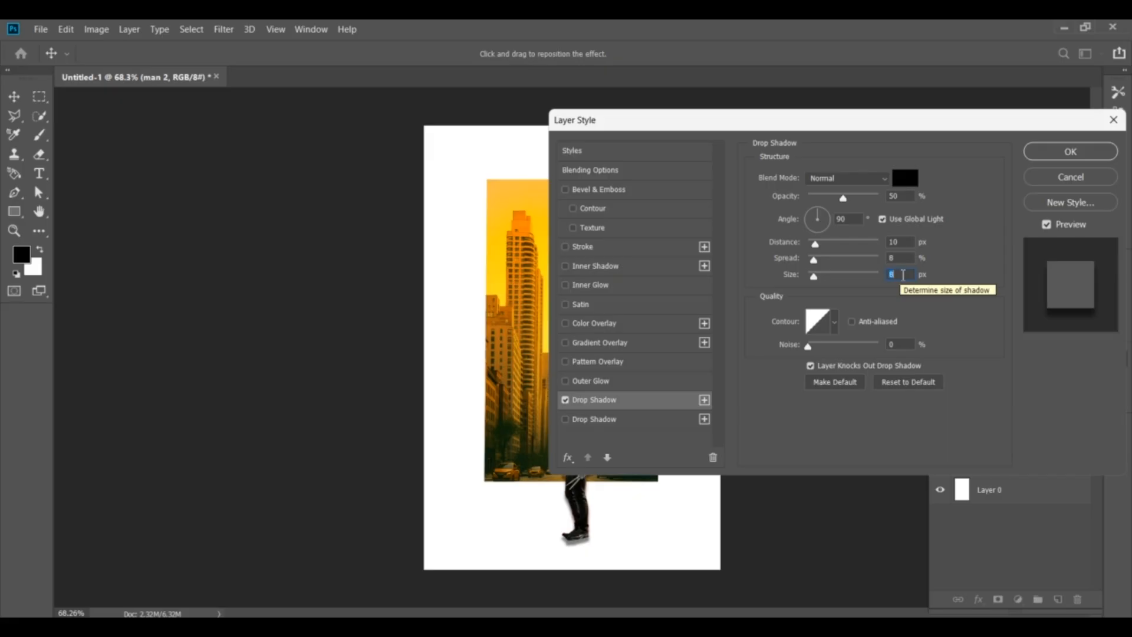
pyautogui.scroll(2, 902, 273)
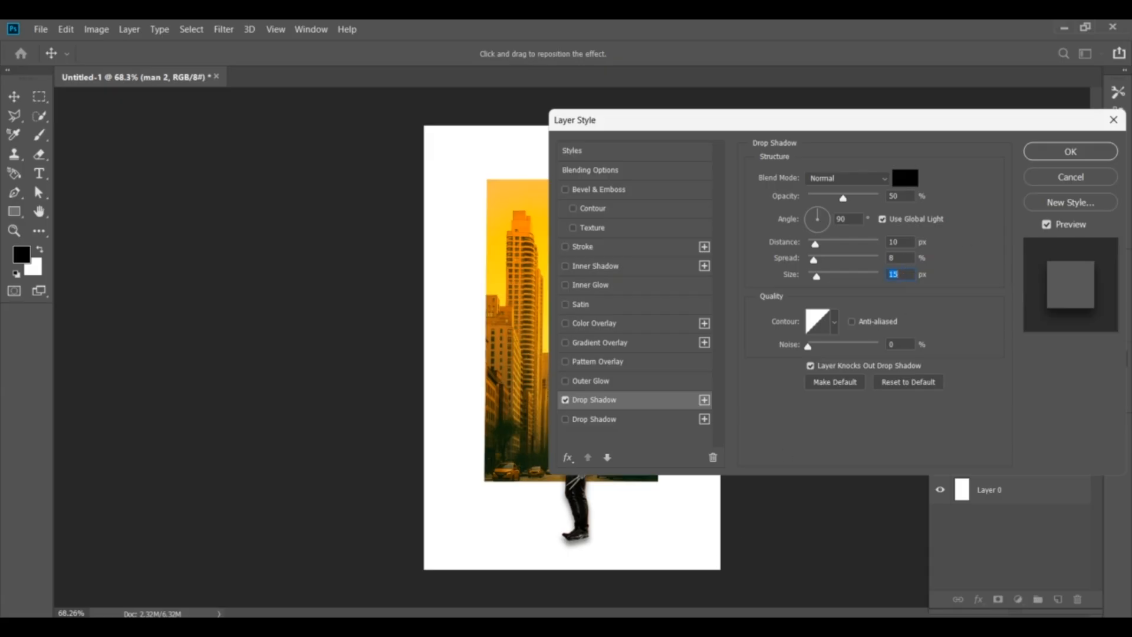
pyautogui.click(1080, 148)
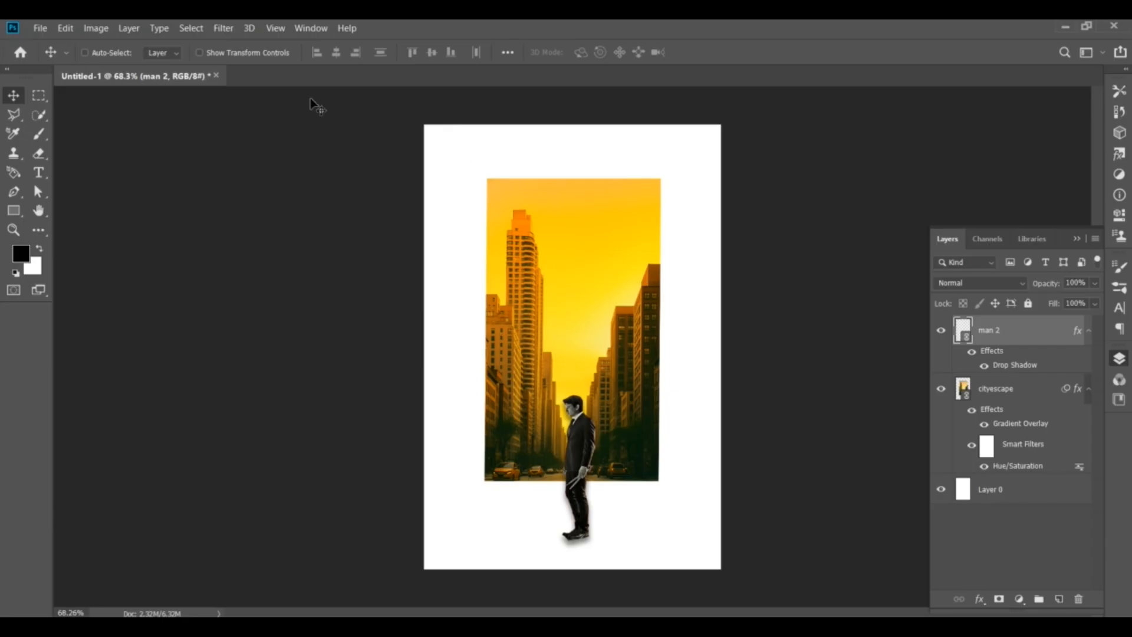
# - Apply a Gaussian Blur with a very small radius to the man 2 layer, softening the figure only slightly
pyautogui.click(223, 29)
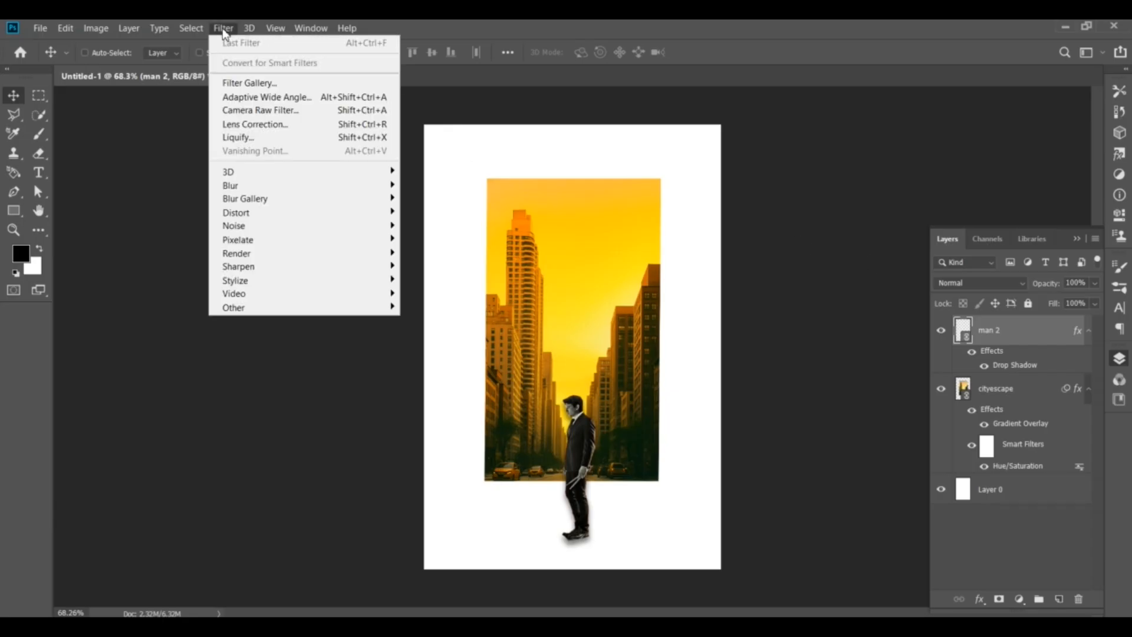
pyautogui.moveTo(268, 232)
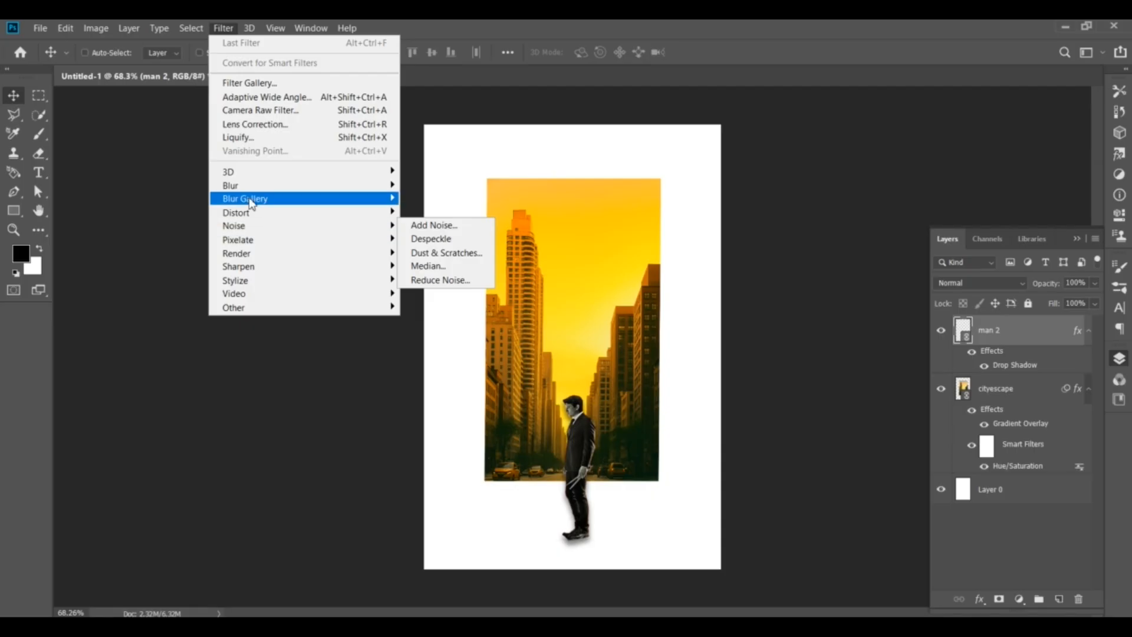
pyautogui.moveTo(245, 186)
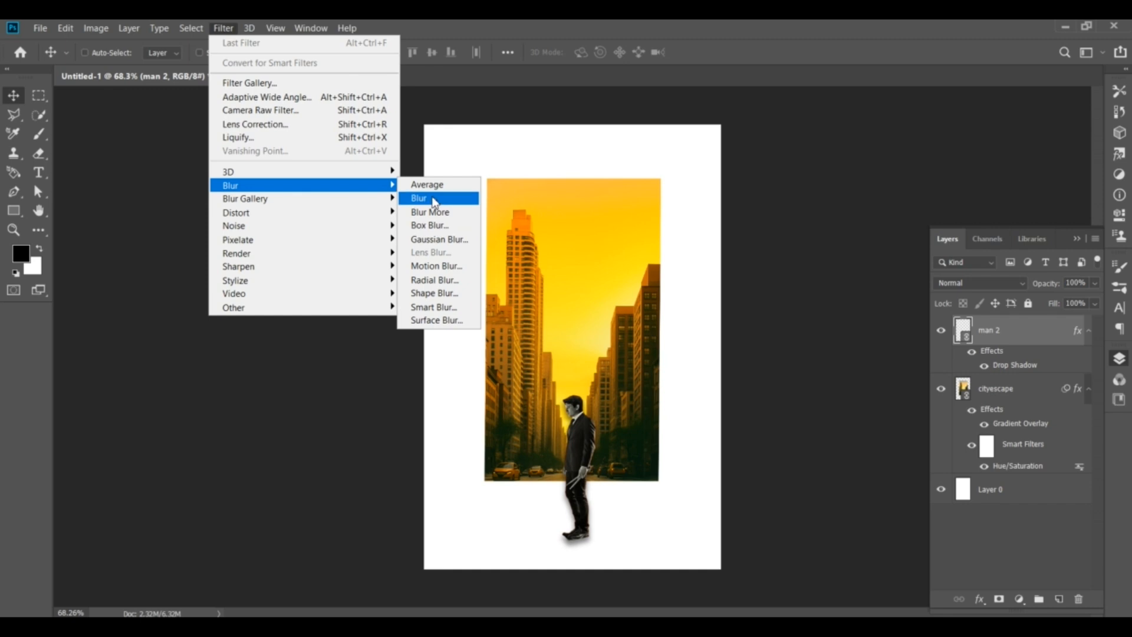
pyautogui.click(438, 238)
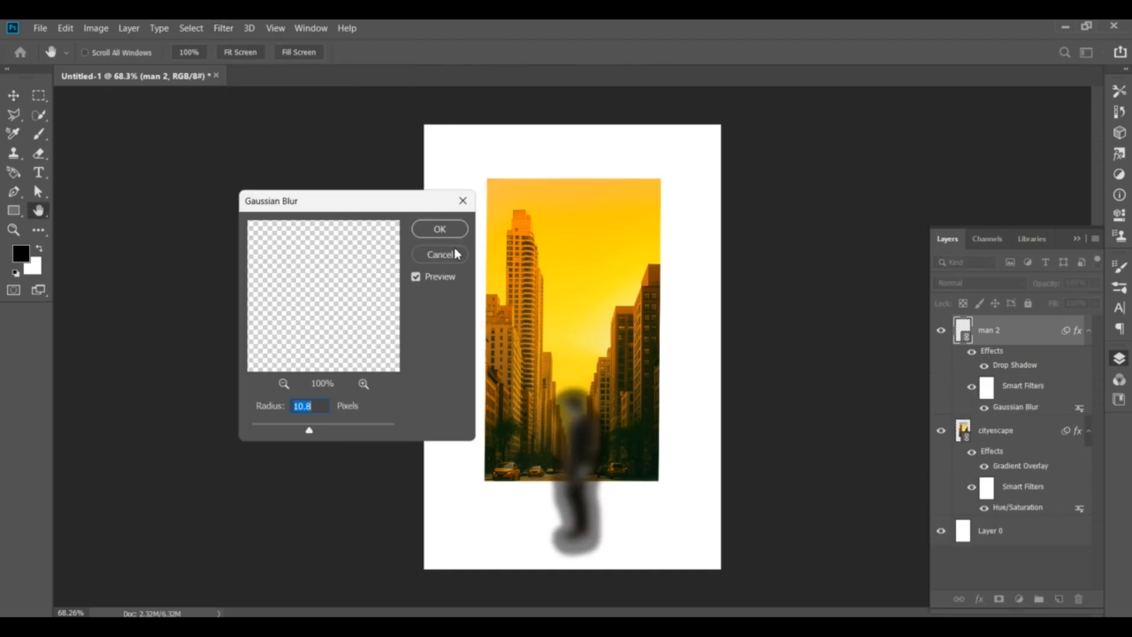
pyautogui.moveTo(309, 436); pyautogui.dragTo(259, 435)
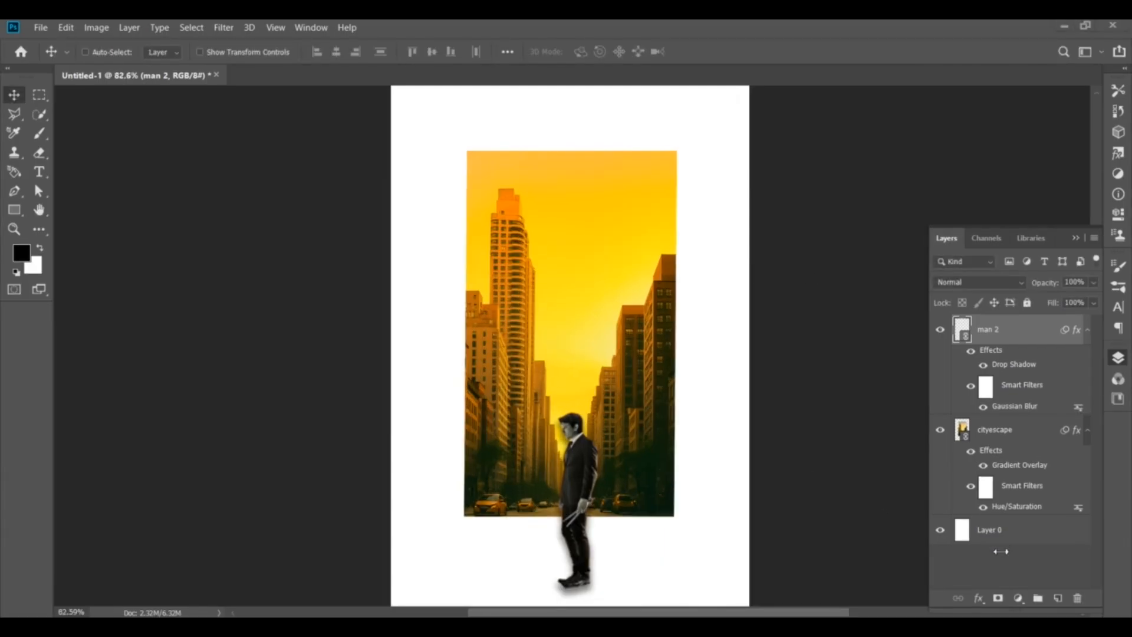
# - Paste the dark circular-groove texture directly above Layer 0 and position it behind the cityscape at the canvas's upper part
pyautogui.click(995, 532)
pyautogui.hotkey('ctrl', 'v')
pyautogui.moveTo(650, 248); pyautogui.dragTo(715, 226)
pyautogui.hotkey('ctrl', '-')
# - Scale the texture layer to about 109.38% so it covers the whole canvas, and commit the transform
pyautogui.hotkey('ctrl', 't')
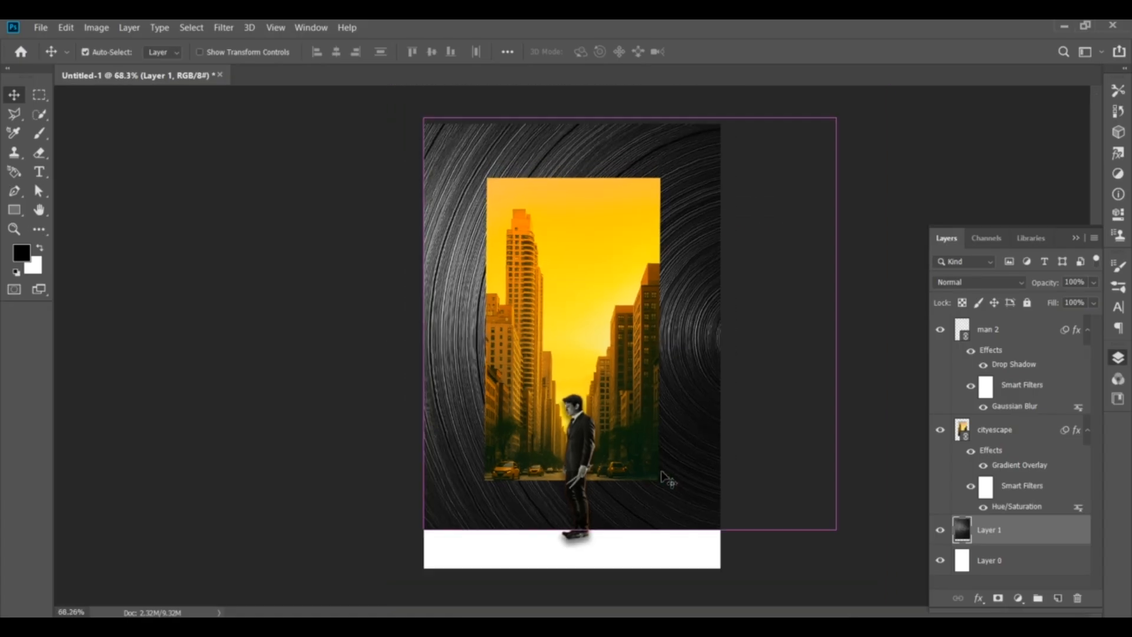
pyautogui.moveTo(637, 535); pyautogui.dragTo(632, 569)
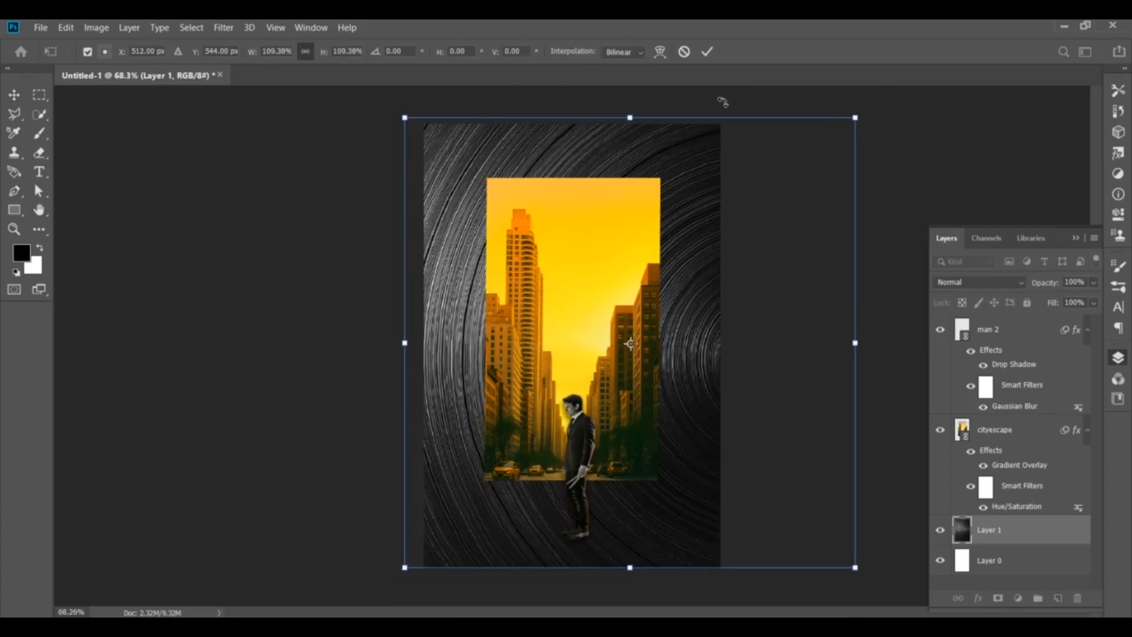
pyautogui.click(707, 51)
# - Stretch the cityescape layer upward to the canvas's upper edge, keeping its width, and commit the transform
pyautogui.click(1002, 429)
pyautogui.hotkey('ctrl', 't')
pyautogui.click(785, 271)
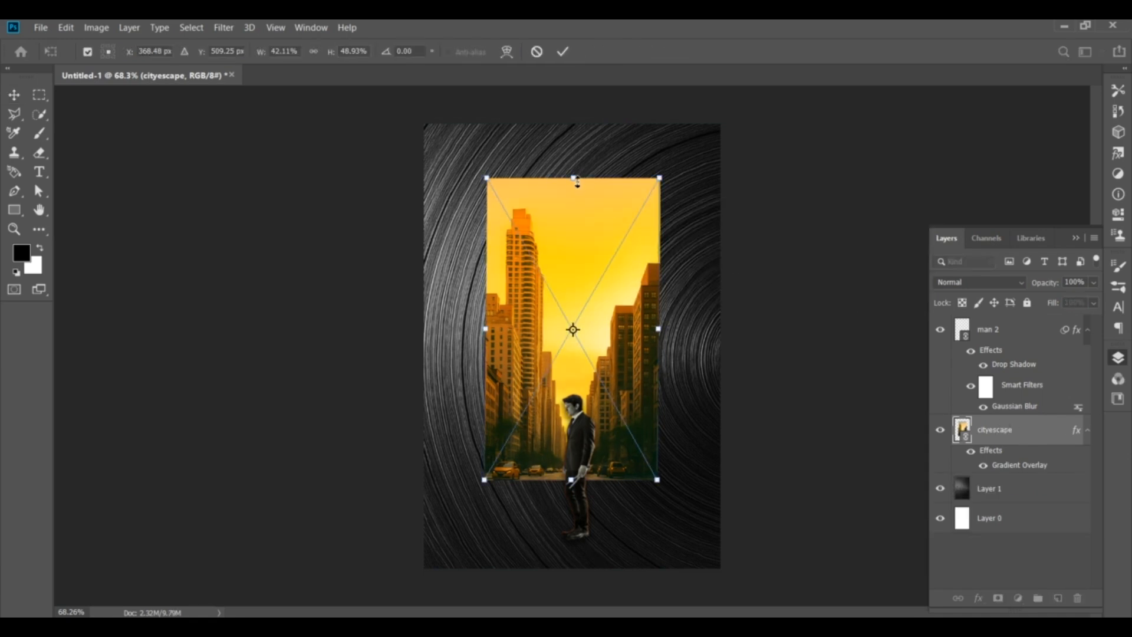
pyautogui.moveTo(576, 179); pyautogui.dragTo(573, 120)
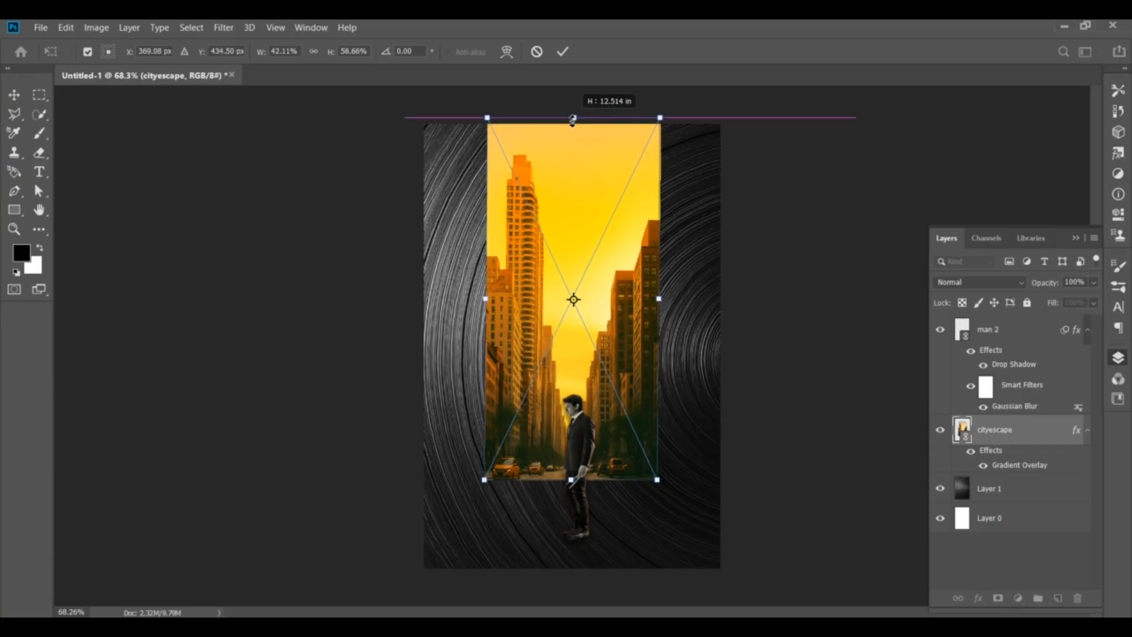
pyautogui.click(562, 51)
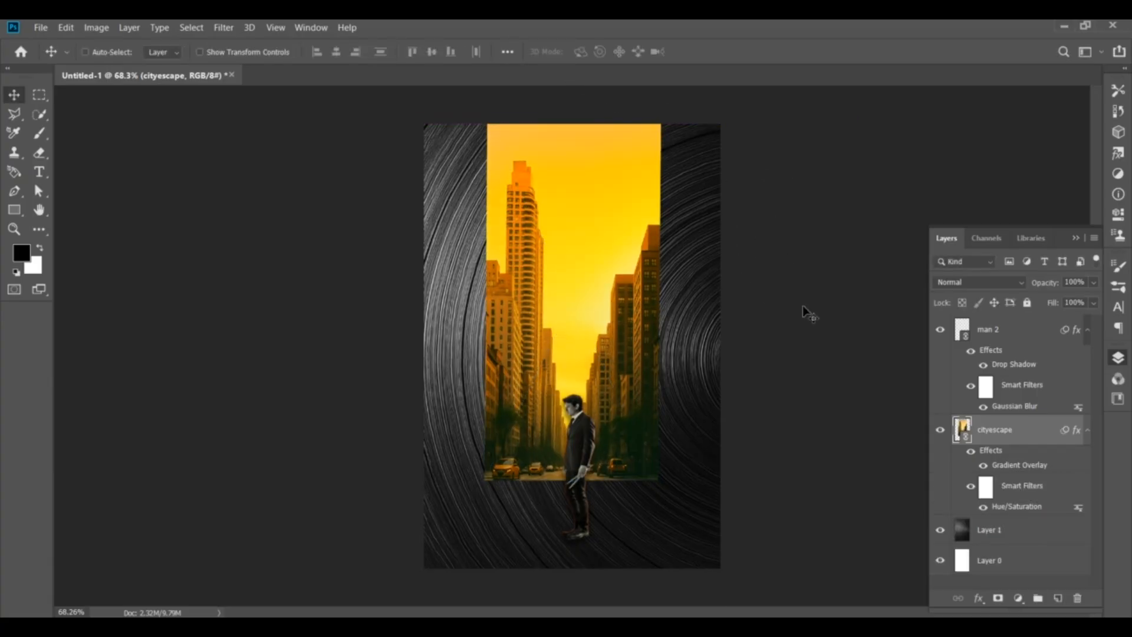
# - Set the texture layer's blend mode to Difference and its opacity to 43%
pyautogui.click(990, 534)
pyautogui.click(955, 287)
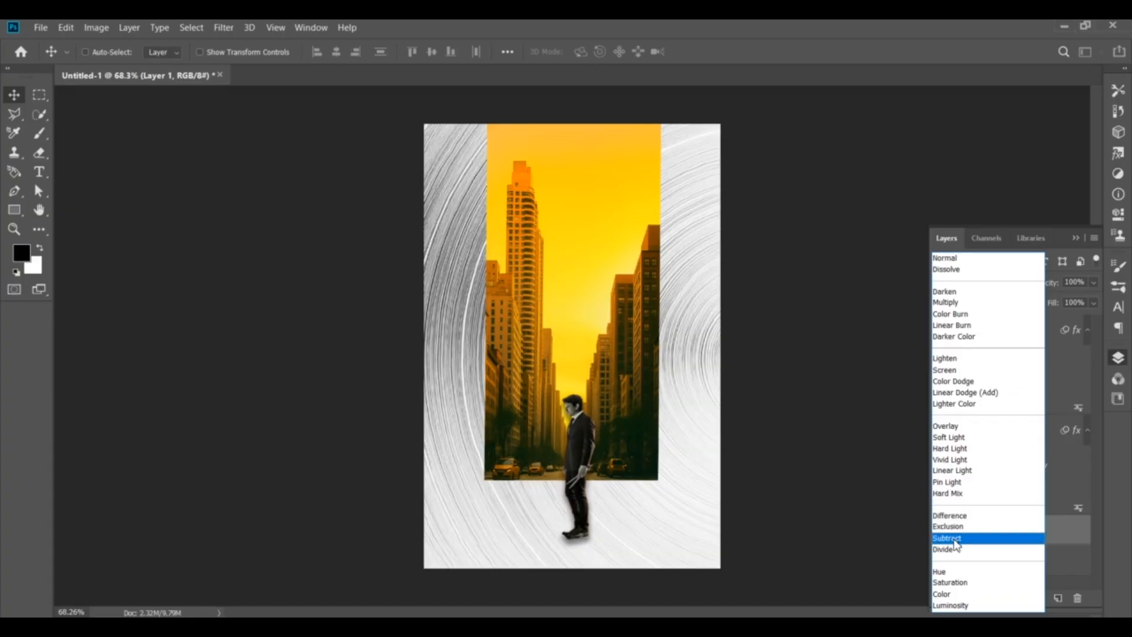
pyautogui.click(951, 515)
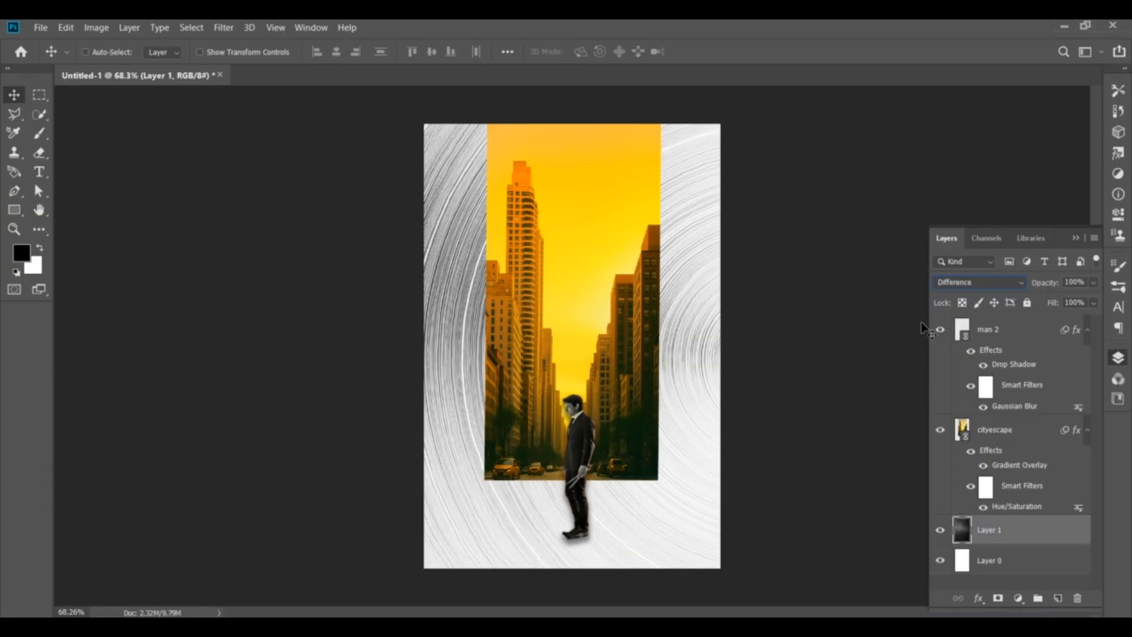
pyautogui.click(1093, 282)
pyautogui.moveTo(1093, 301); pyautogui.dragTo(1055, 300)
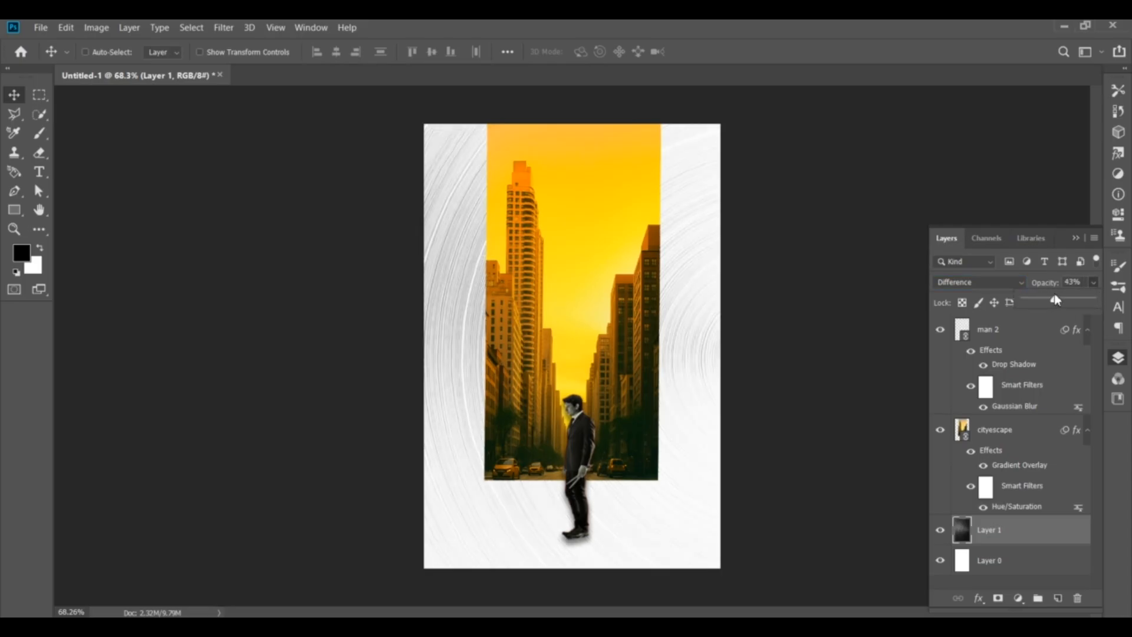
pyautogui.click(860, 259)
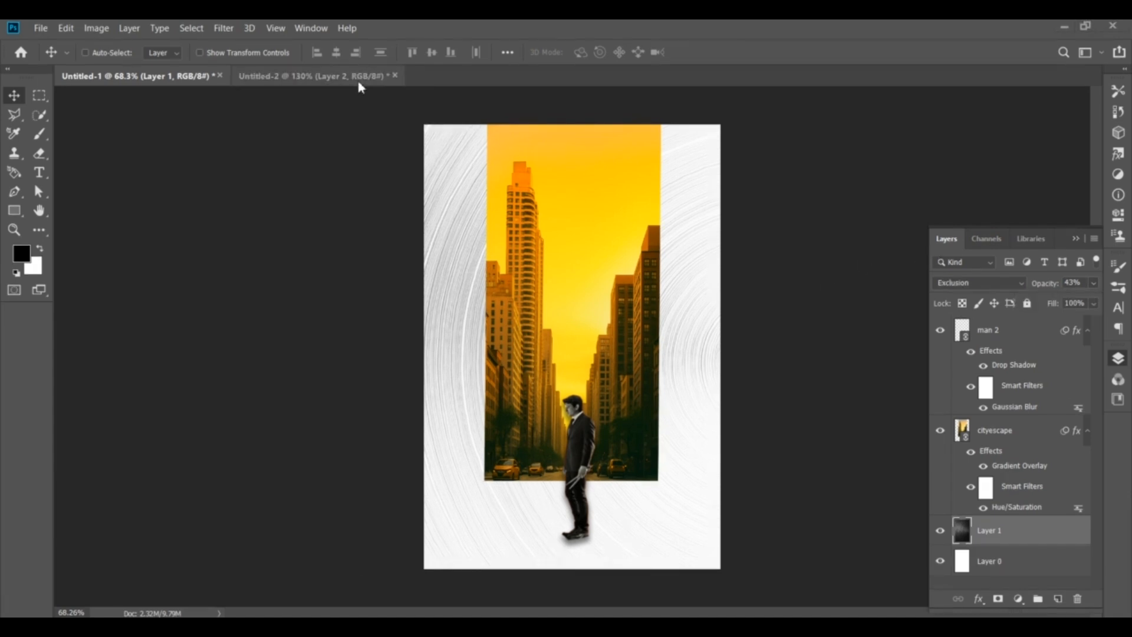
# - Bring the hands layer from Untitled-2 into the poster, move it above all layers, and position the hands over both sides of the cityscape
pyautogui.click(357, 81)
pyautogui.moveTo(460, 207); pyautogui.dragTo(670, 329)
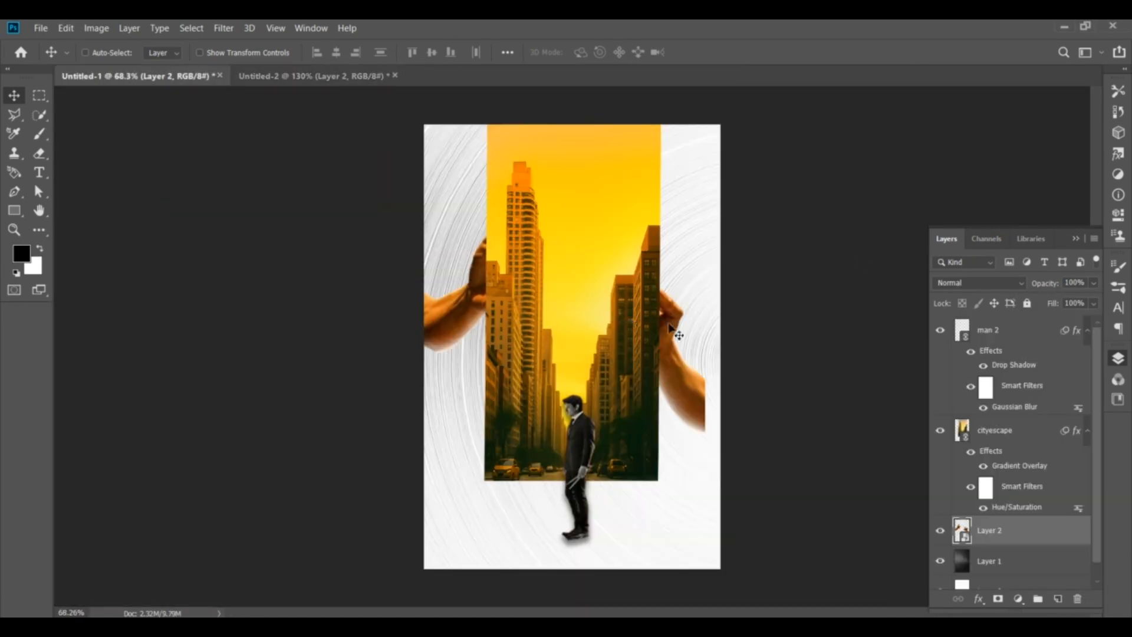
pyautogui.moveTo(1031, 529); pyautogui.dragTo(1025, 328)
pyautogui.moveTo(683, 381); pyautogui.dragTo(691, 382)
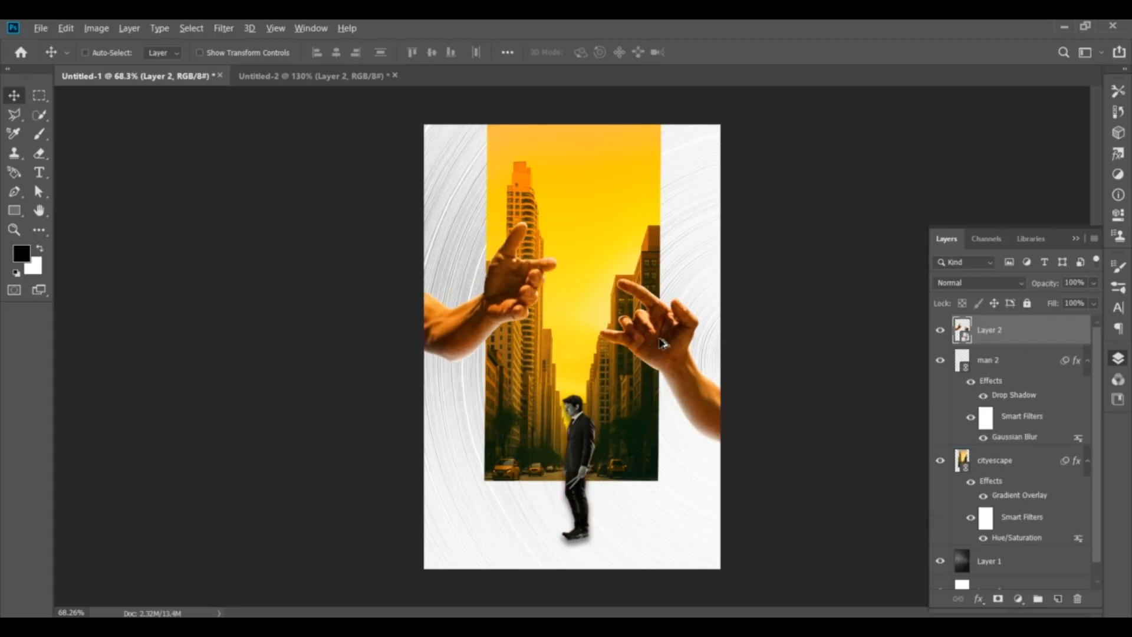
# - Apply a Gaussian Blur with a radius of 1.5 pixels to the hands layer
pyautogui.scroll(1, 664, 344)
pyautogui.click(223, 28)
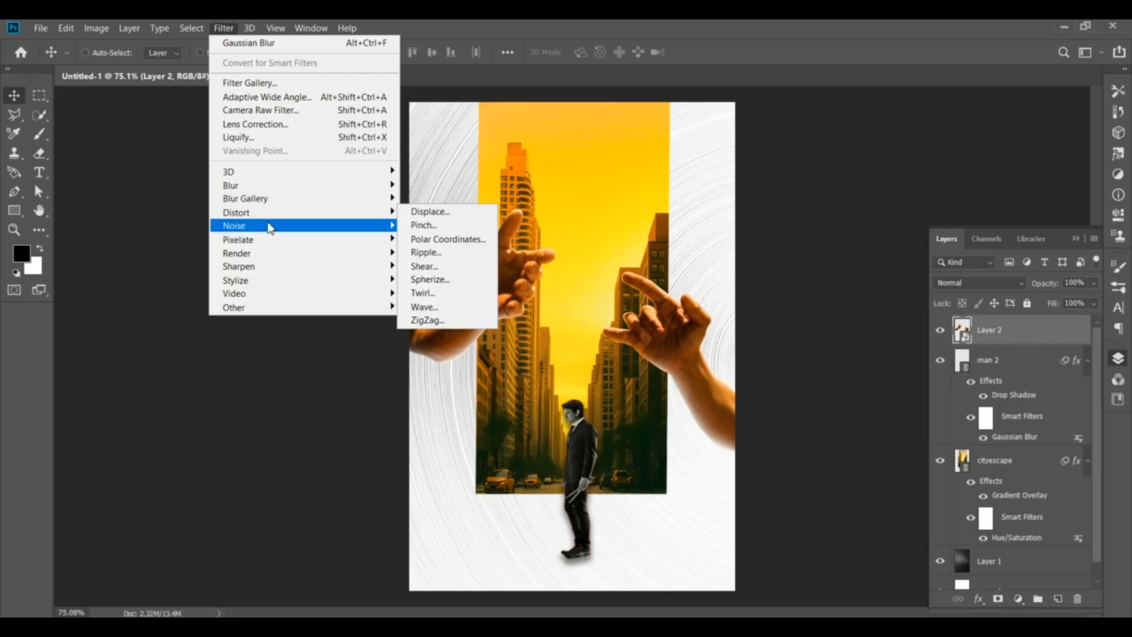
pyautogui.moveTo(249, 186)
pyautogui.click(438, 239)
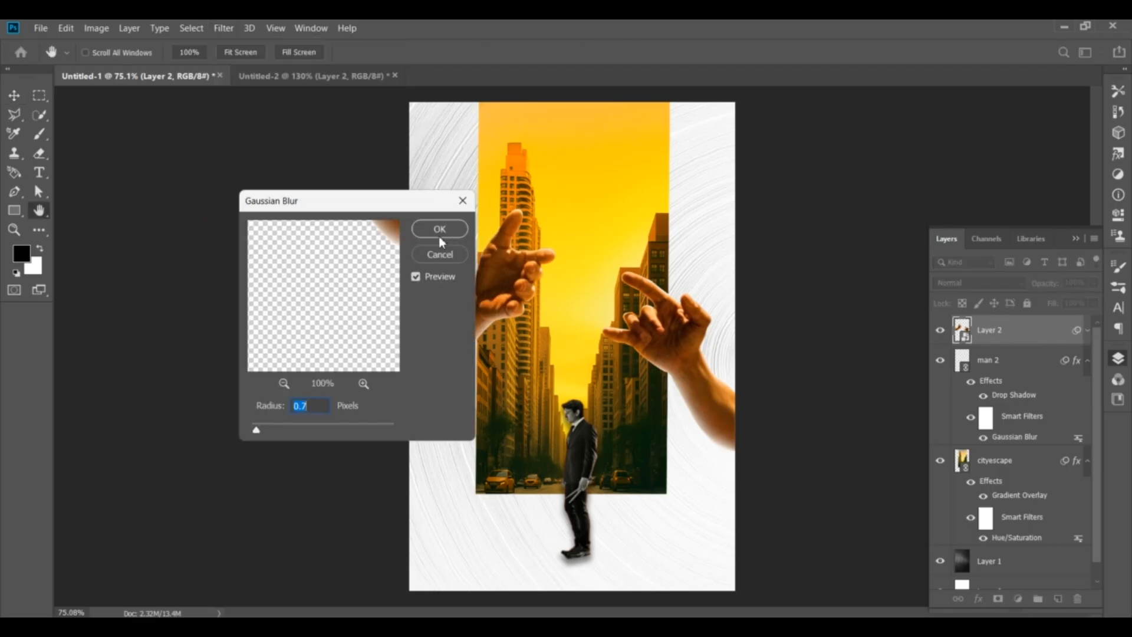
pyautogui.write('1.5')
pyautogui.scroll(8, 322, 407)
pyautogui.scroll(2, 340, 412)
pyautogui.scroll(-1, 325, 406)
pyautogui.scroll(1, 316, 407)
pyautogui.scroll(5, 339, 410)
pyautogui.scroll(-9, 337, 412)
pyautogui.scroll(6, 337, 411)
pyautogui.click(440, 229)
pyautogui.scroll(3, 715, 282)
pyautogui.scroll(-3, 715, 281)
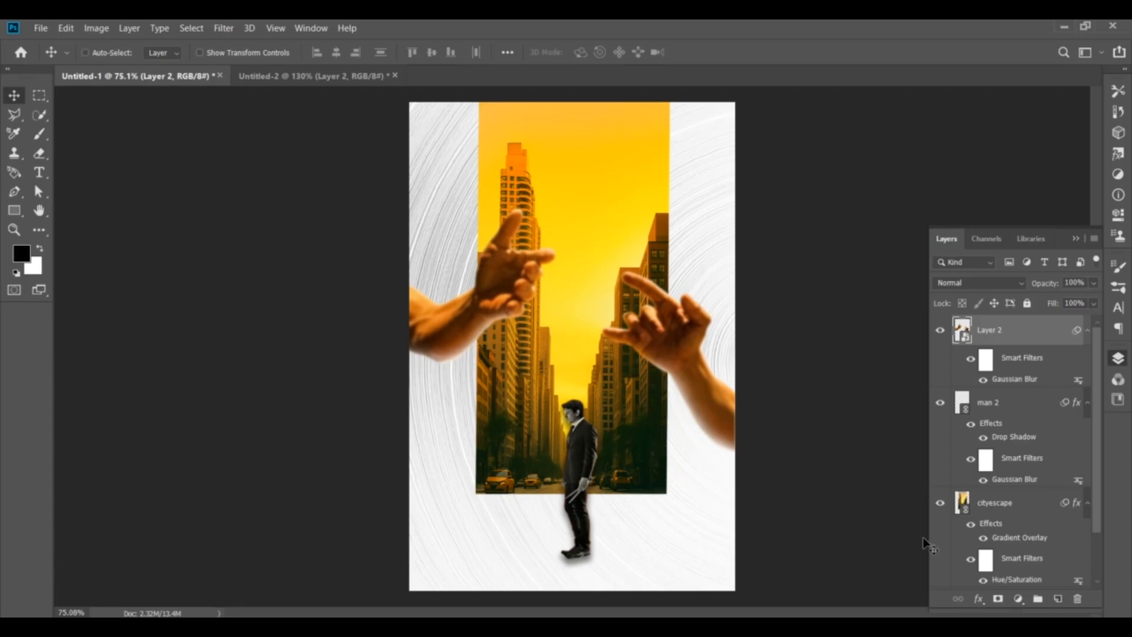
# - Add an inner shadow to the hands layer, with Color Burn blending and a distance of 4 px
pyautogui.click(979, 599)
pyautogui.click(1002, 503)
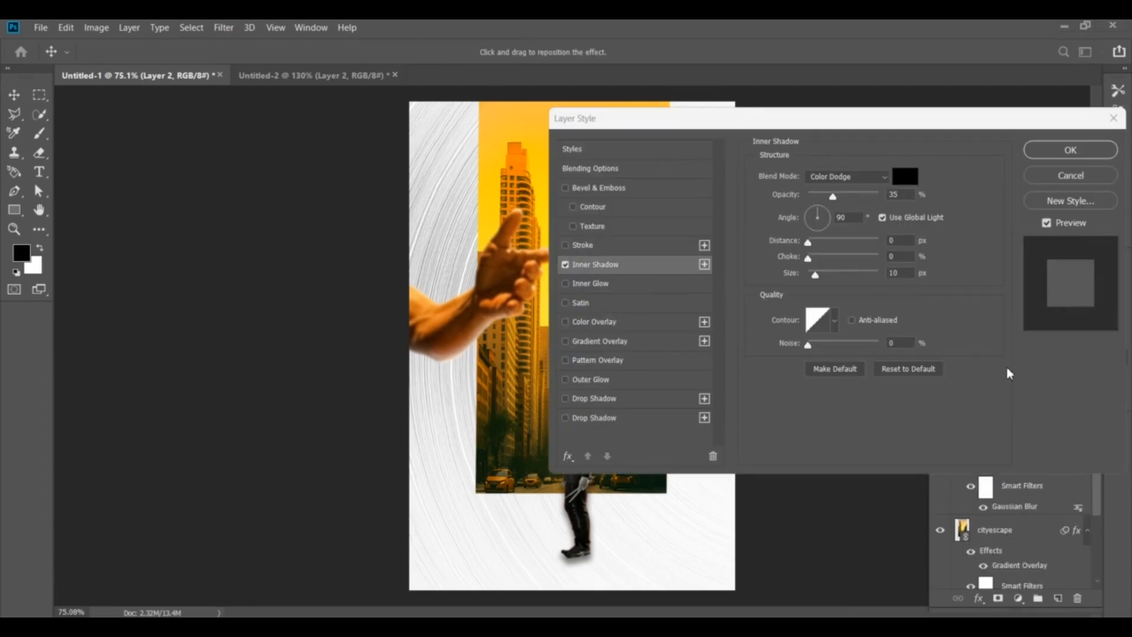
pyautogui.click(831, 176)
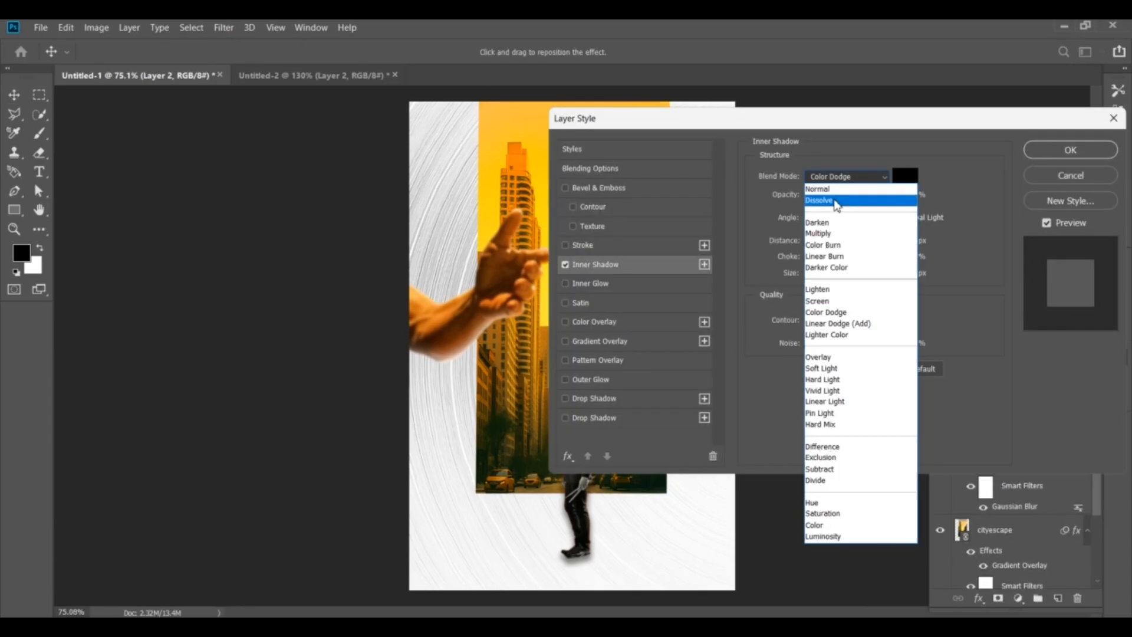
pyautogui.click(842, 245)
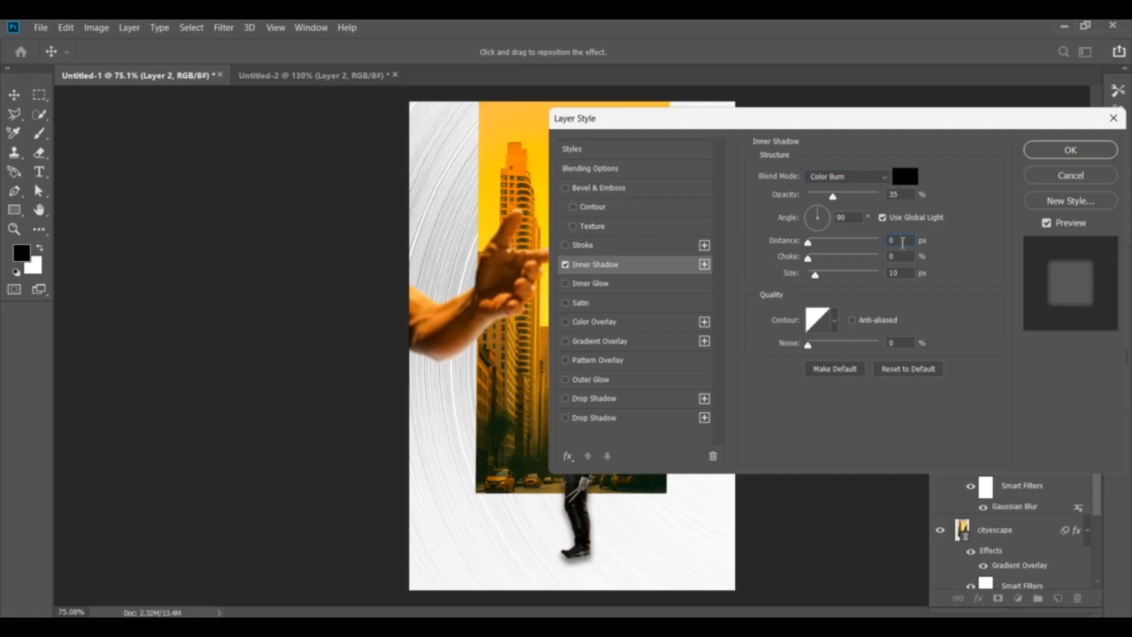
pyautogui.write('44')
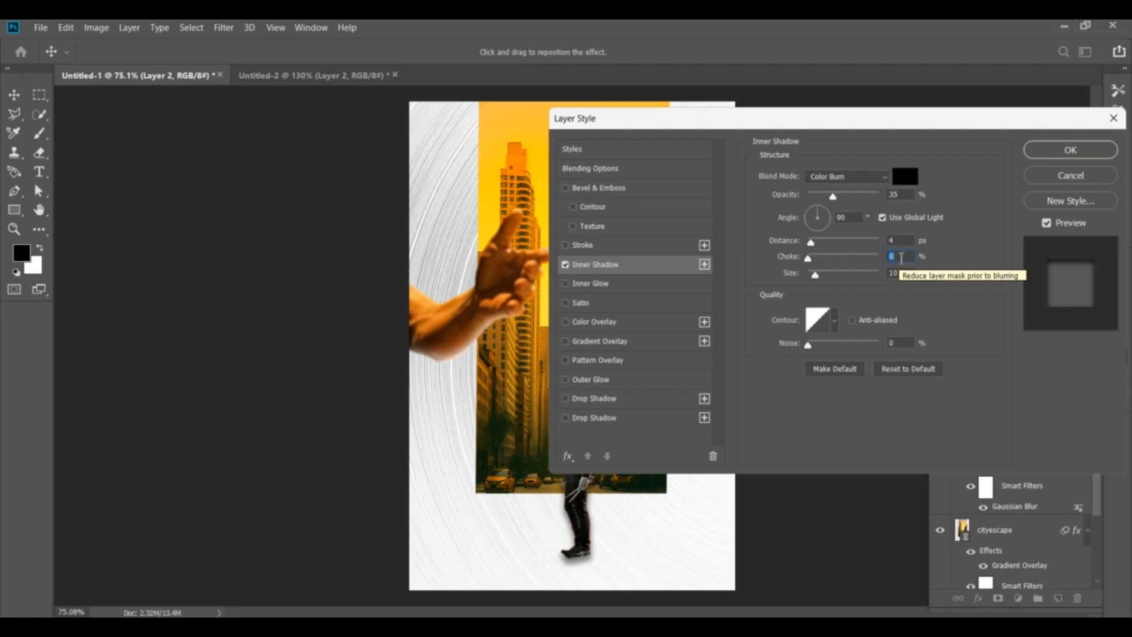
# - Set the inner shadow's choke to 0% and size to 10 px, and apply the layer style
pyautogui.write('1')
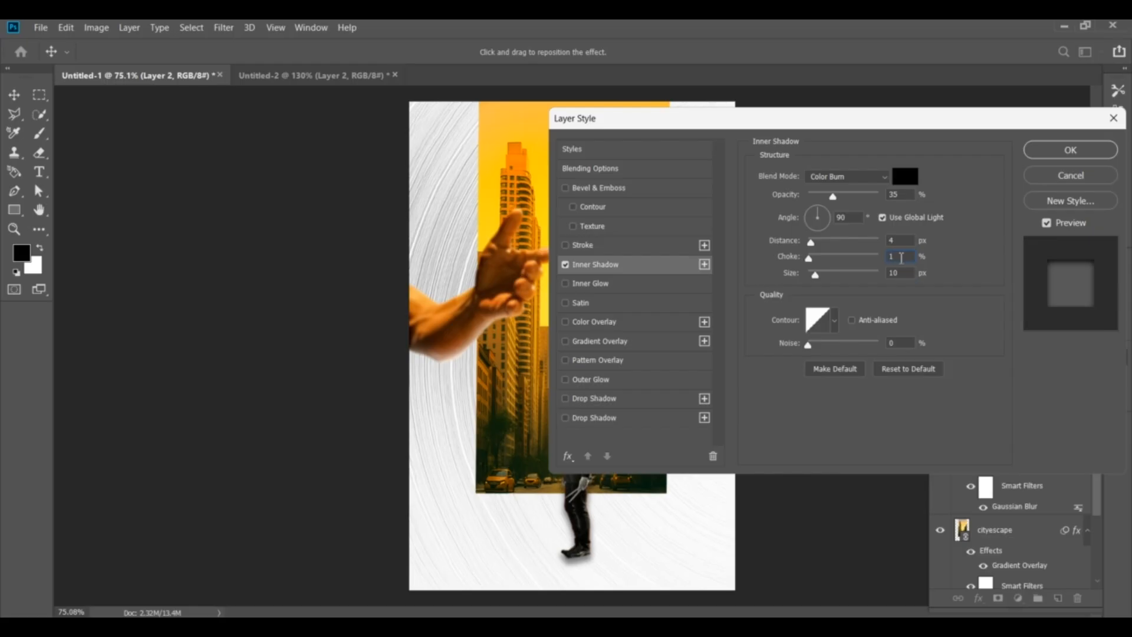
pyautogui.write('0')
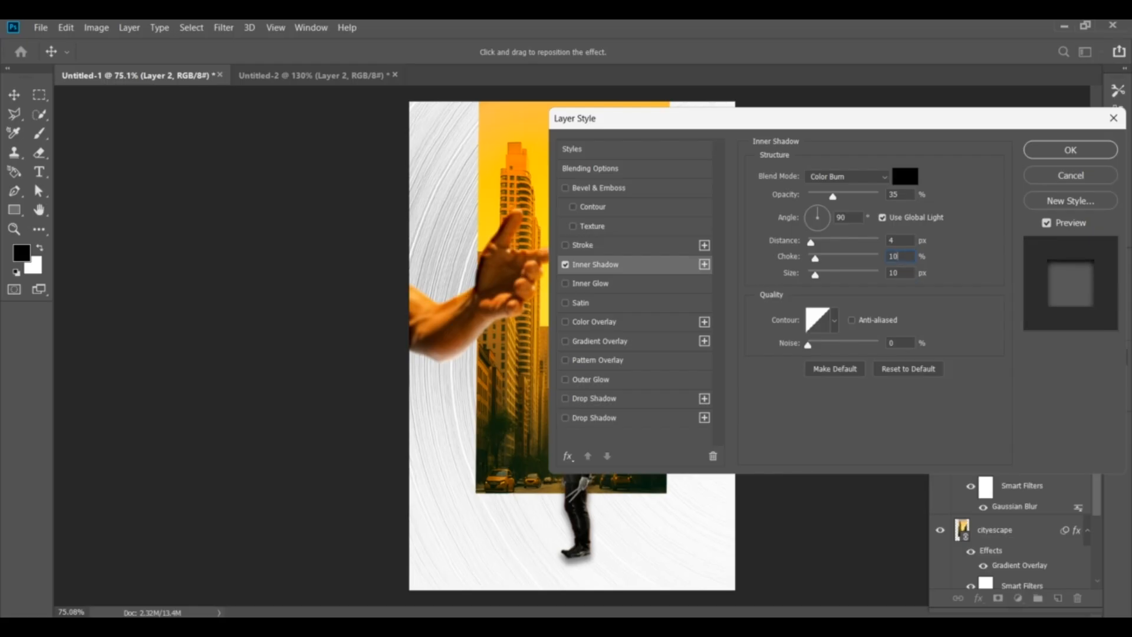
pyautogui.press('BackSpace')
pyautogui.press('BackSpace')
pyautogui.write('0')
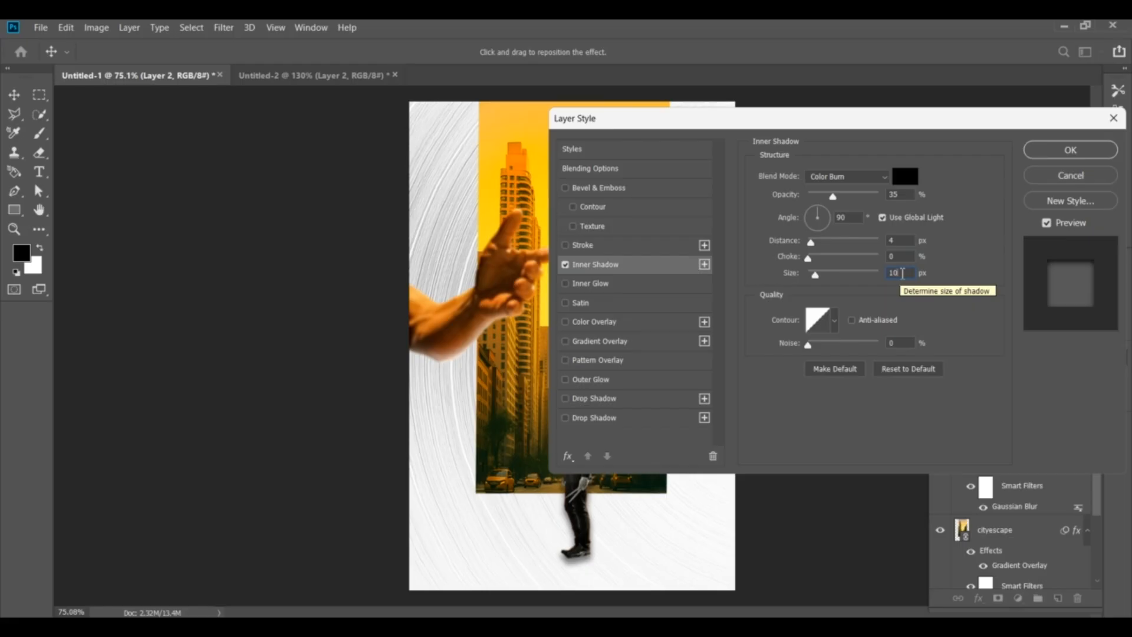
pyautogui.write('10')
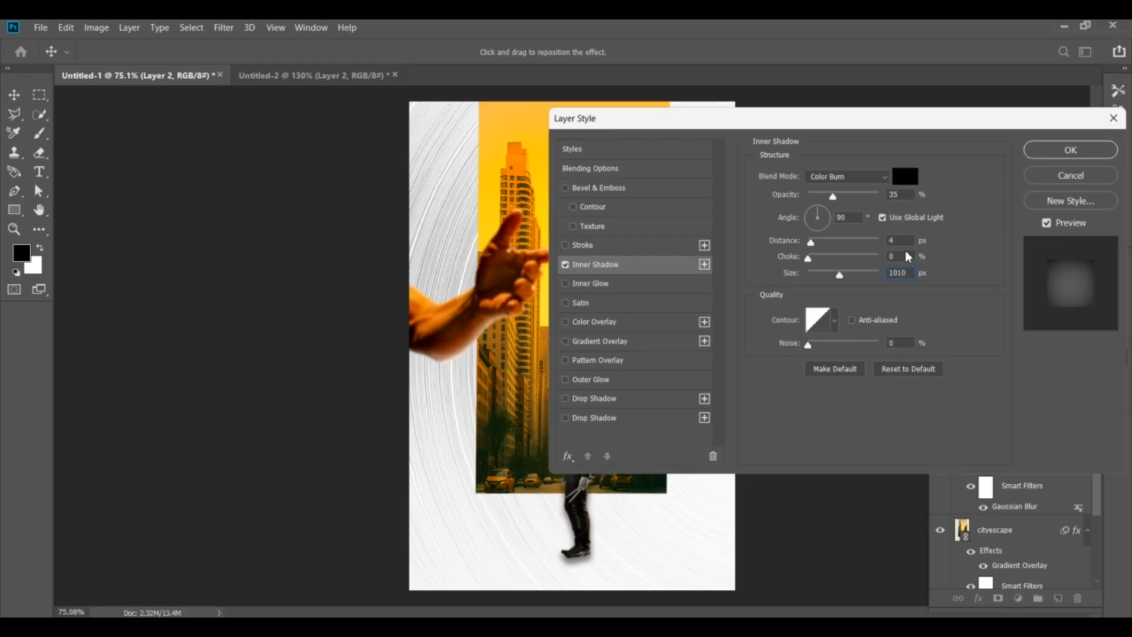
pyautogui.press('BackSpace')
pyautogui.press('BackSpace')
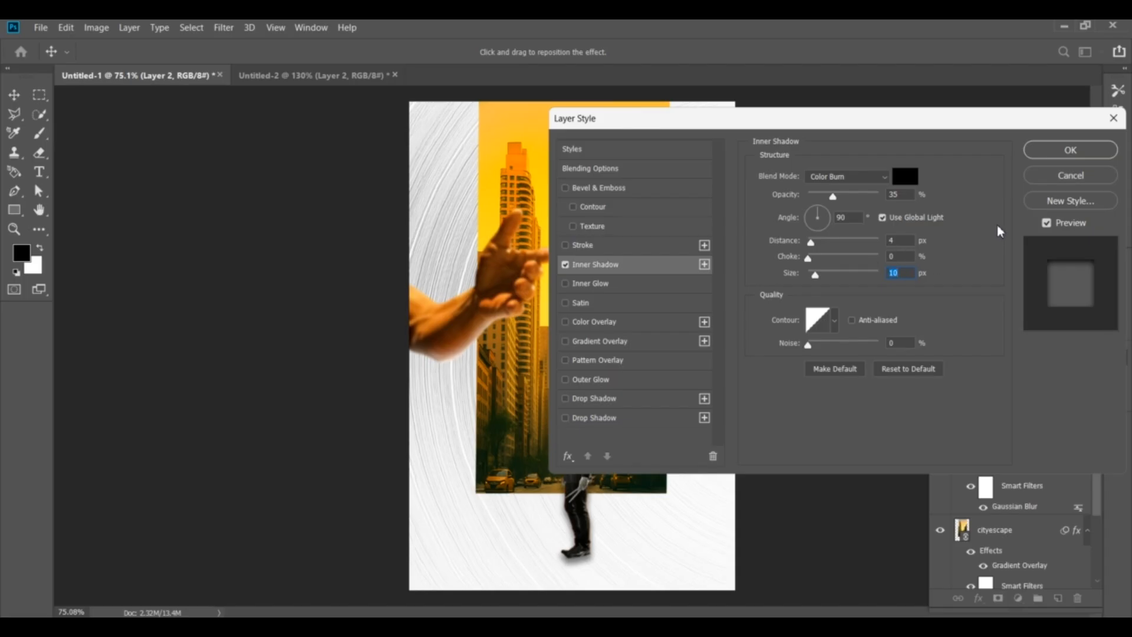
pyautogui.click(1069, 156)
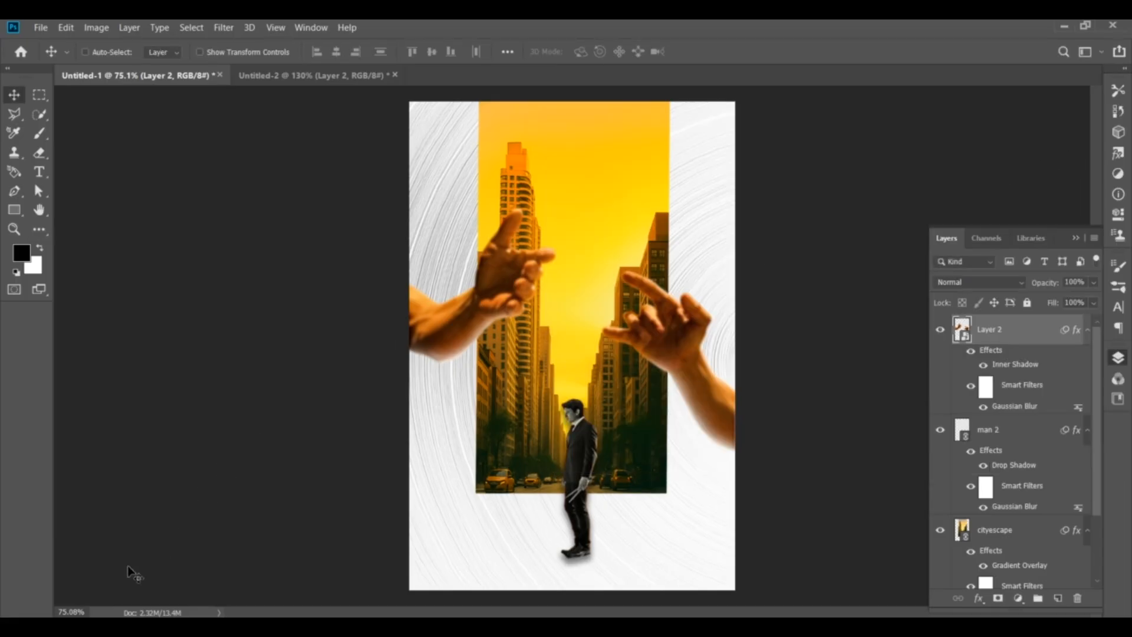
# - Place the man 1 image, scale it to about 29.99%, and position it at the cityscape's upper right
pyautogui.click(41, 27)
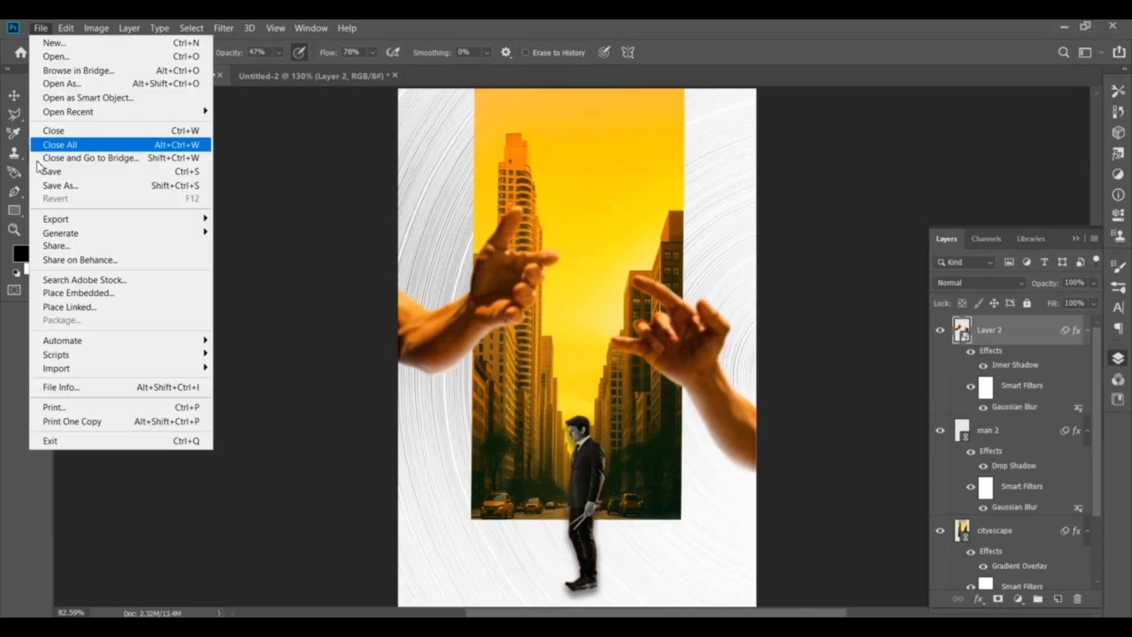
pyautogui.click(76, 273)
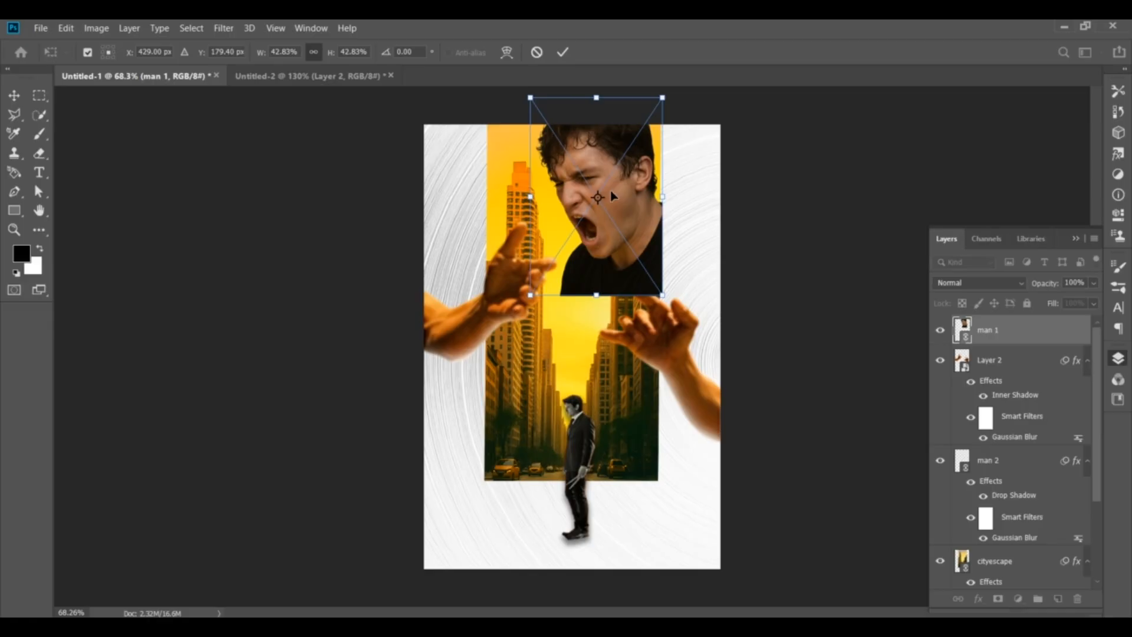
pyautogui.moveTo(611, 195); pyautogui.dragTo(665, 230)
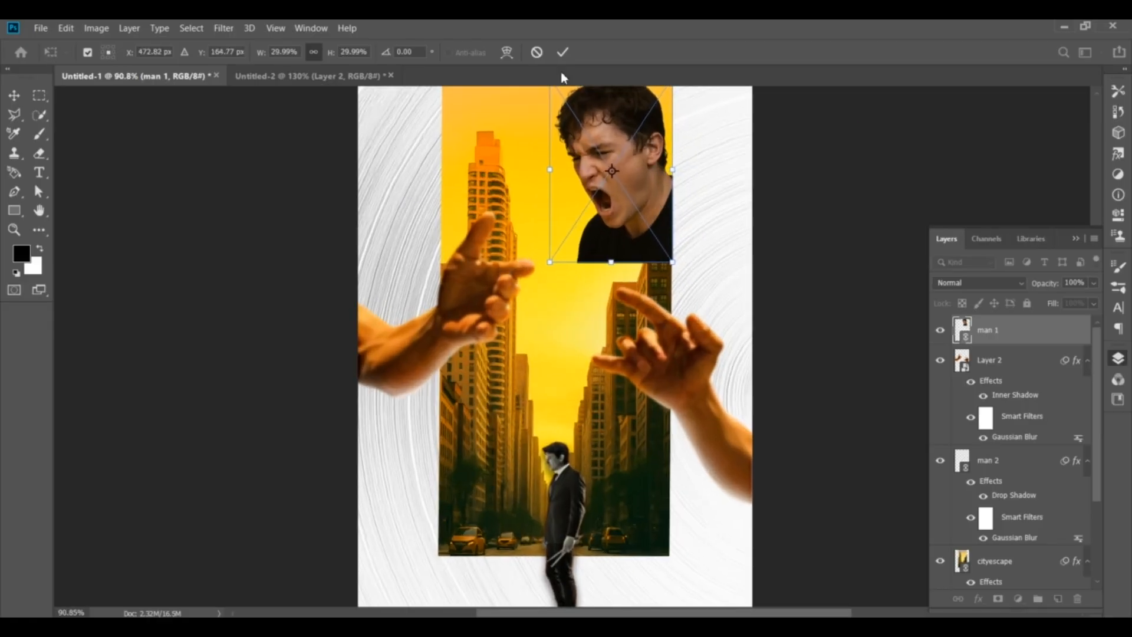
pyautogui.click(563, 52)
# - Rasterize the man 1 layer and fade out his shirt and shoulders using the Eraser at 72% opacity and 37% flow
pyautogui.scroll(5, 619, 148)
pyautogui.press('e')
pyautogui.click(278, 52)
pyautogui.moveTo(278, 71); pyautogui.dragTo(305, 71)
pyautogui.click(566, 425)
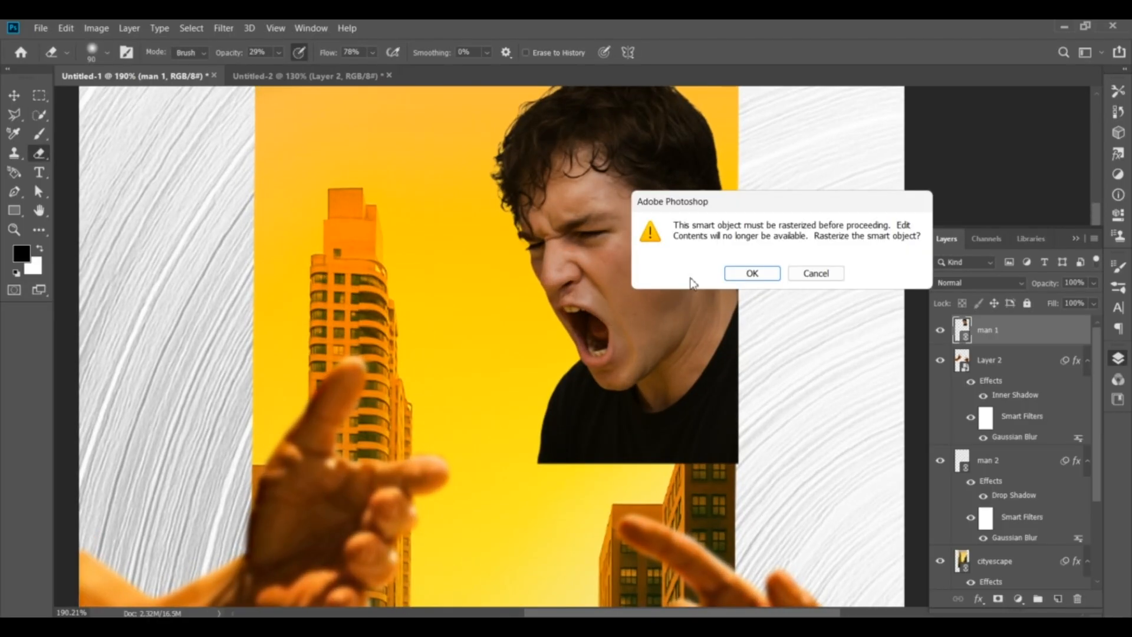
pyautogui.click(748, 271)
pyautogui.moveTo(548, 459); pyautogui.dragTo(589, 389)
pyautogui.click(373, 52)
pyautogui.moveTo(389, 70); pyautogui.dragTo(357, 69)
pyautogui.moveTo(695, 430)
pyautogui.mouseDown()
pyautogui.moveTo(513, 399)
pyautogui.moveTo(708, 377)
pyautogui.moveTo(606, 442)
pyautogui.moveTo(500, 424)
pyautogui.mouseUp()
pyautogui.moveTo(728, 309); pyautogui.dragTo(678, 407)
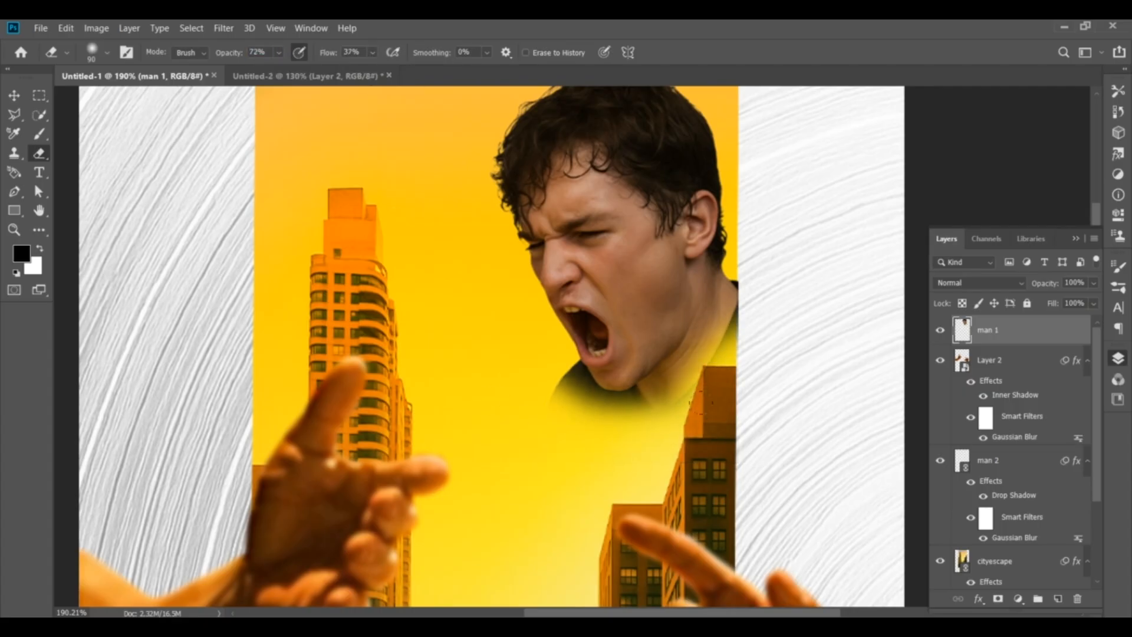
pyautogui.scroll(-2, 727, 379)
# - Move the man 1 face lower and scale it down beside the cityscape's right edge, committing the transform
pyautogui.moveTo(697, 351); pyautogui.dragTo(696, 386)
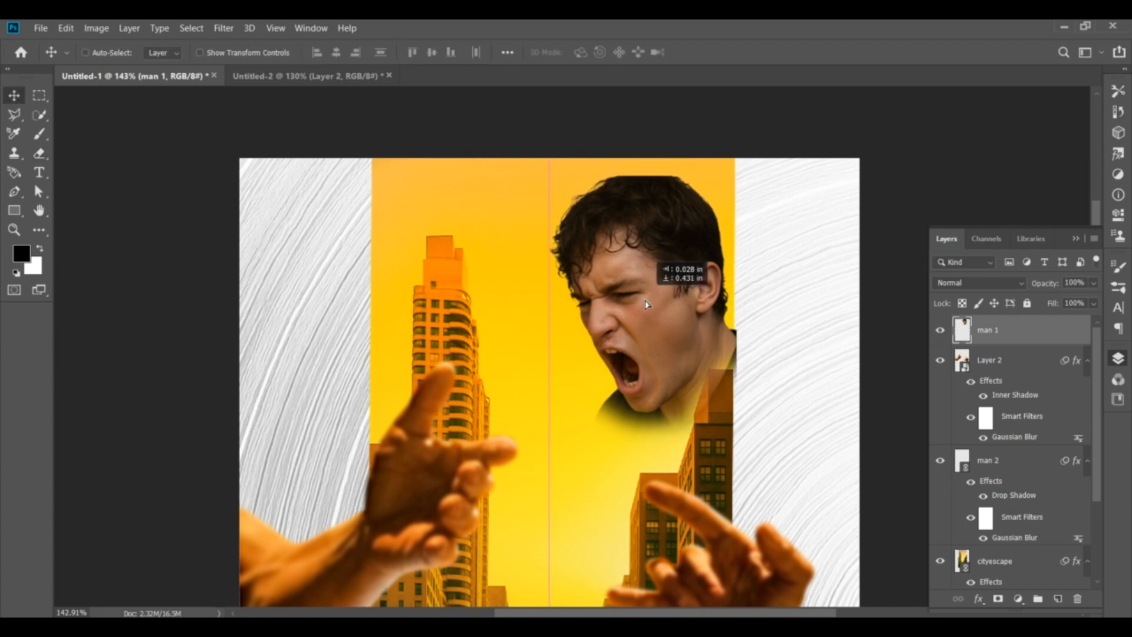
pyautogui.scroll(1, 695, 386)
pyautogui.scroll(-1, 696, 386)
pyautogui.click(14, 95)
pyautogui.moveTo(685, 343); pyautogui.dragTo(690, 352)
pyautogui.hotkey('ctrl', 't')
pyautogui.moveTo(651, 200); pyautogui.dragTo(652, 270)
pyautogui.moveTo(611, 351); pyautogui.dragTo(629, 320)
pyautogui.press('Return')
# - Rotate the man 1 face slightly counterclockwise and commit the transform
pyautogui.hotkey('ctrl', 't')
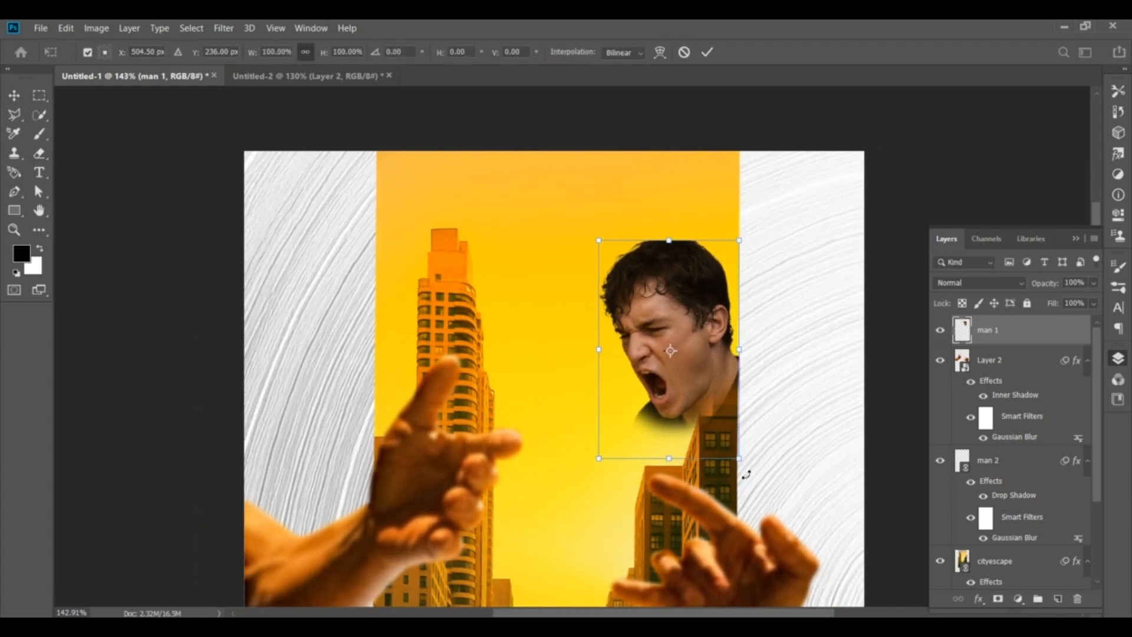
pyautogui.moveTo(745, 473); pyautogui.dragTo(755, 467)
pyautogui.scroll(1, 745, 472)
pyautogui.moveTo(595, 465); pyautogui.dragTo(590, 479)
pyautogui.click(705, 54)
# - Erase the remaining neck and shoulder edges of the man 1 face above the right-hand buildings
pyautogui.press('e')
pyautogui.moveTo(696, 419)
pyautogui.mouseDown()
pyautogui.moveTo(678, 312)
pyautogui.moveTo(712, 242)
pyautogui.moveTo(641, 330)
pyautogui.moveTo(714, 242)
pyautogui.moveTo(666, 315)
pyautogui.mouseUp()
pyautogui.scroll(-3, 569, 333)
# - Refine the size and placement of the man 1 face with Free Transform and commit it
pyautogui.hotkey('ctrl', 't')
pyautogui.moveTo(561, 166); pyautogui.dragTo(553, 156)
pyautogui.moveTo(541, 370); pyautogui.dragTo(552, 378)
pyautogui.press('Return')
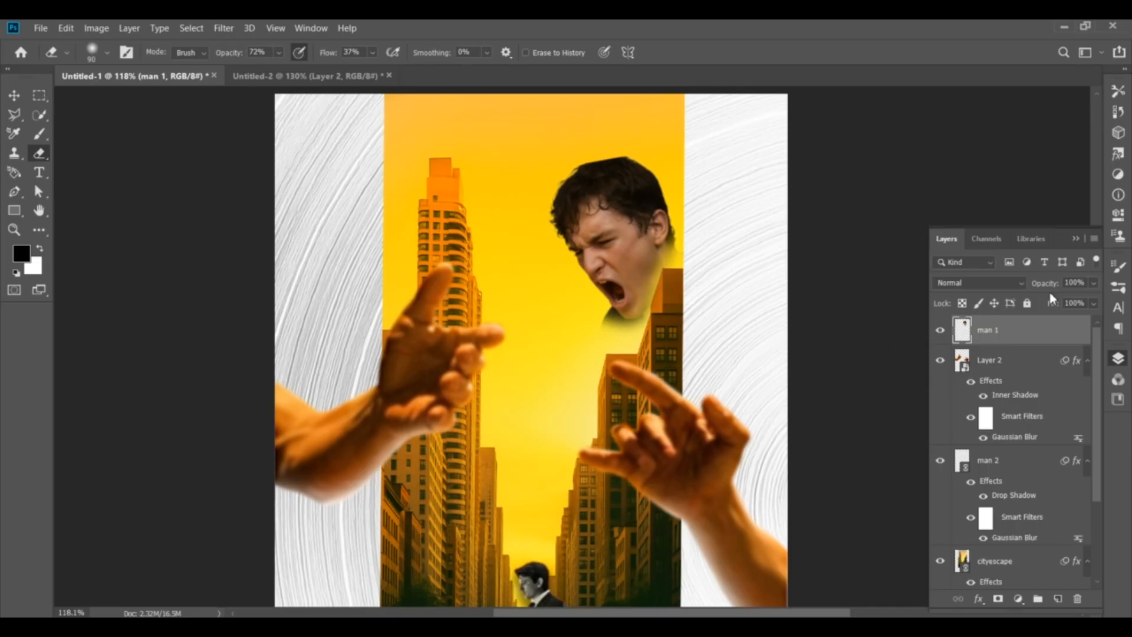
# - Set the man 1 layer to Overlay blending and convert it to black and white with the Default preset
pyautogui.click(978, 283)
pyautogui.click(952, 428)
pyautogui.click(96, 28)
pyautogui.moveTo(148, 64)
pyautogui.click(275, 164)
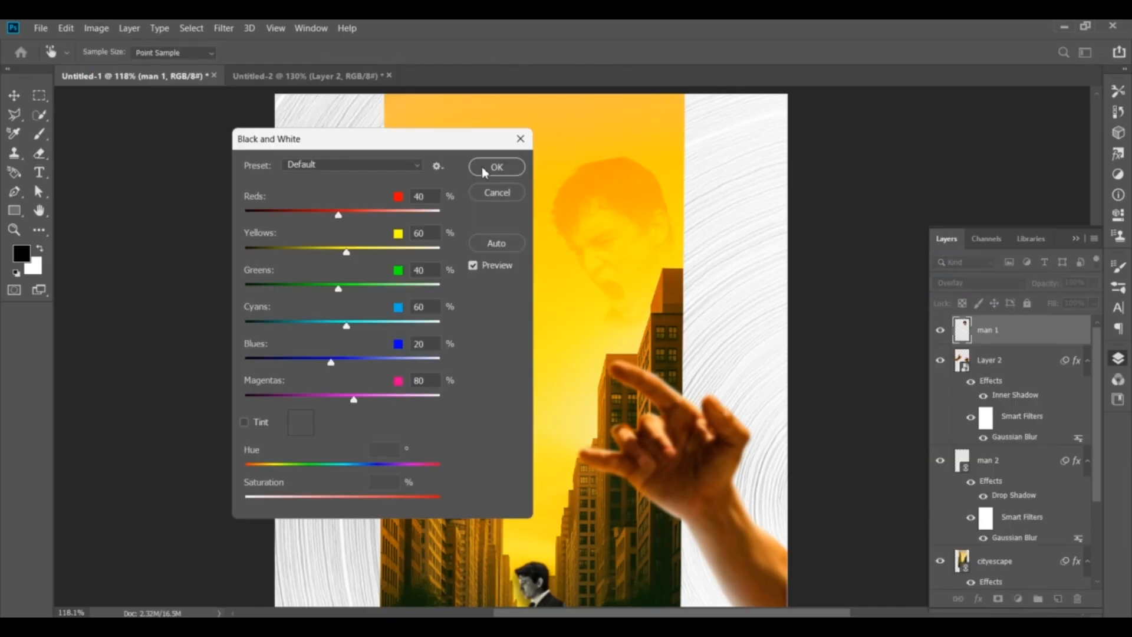
pyautogui.click(499, 167)
# - Enlarge the man 1 face to about 112.23% with a rotation of about -1.11°, and commit the transform
pyautogui.hotkey('ctrl', 't')
pyautogui.moveTo(705, 356); pyautogui.dragTo(706, 369)
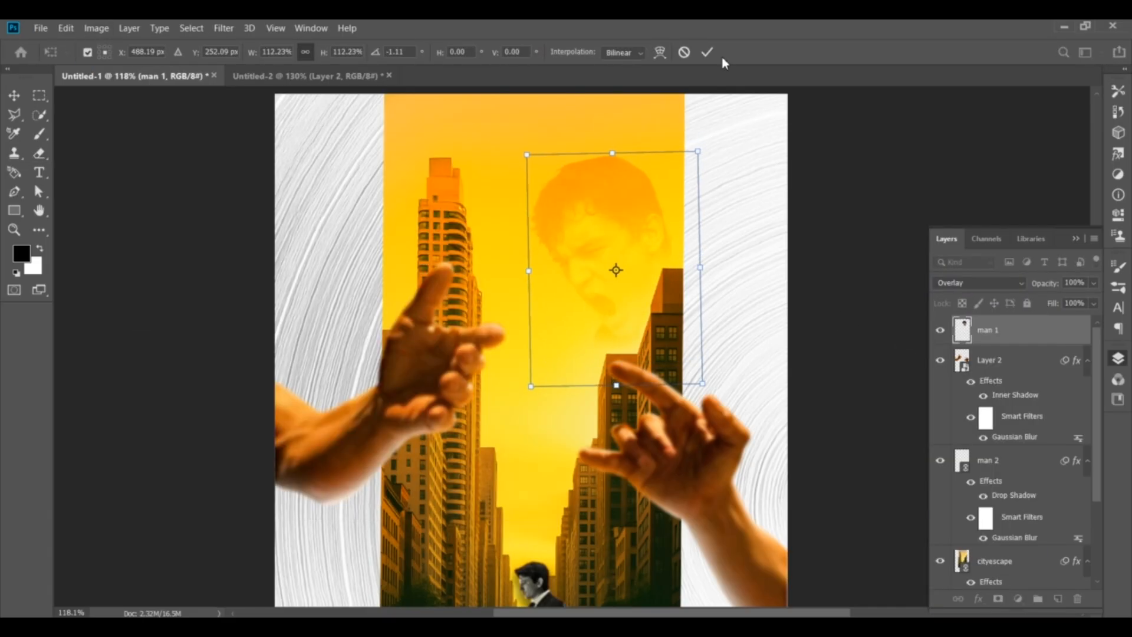
pyautogui.press('Return')
# - Lower the man 1 layer's opacity to 55%
pyautogui.scroll(-2, 821, 329)
pyautogui.click(40, 27)
pyautogui.click(1093, 283)
pyautogui.moveTo(1094, 300); pyautogui.dragTo(1065, 300)
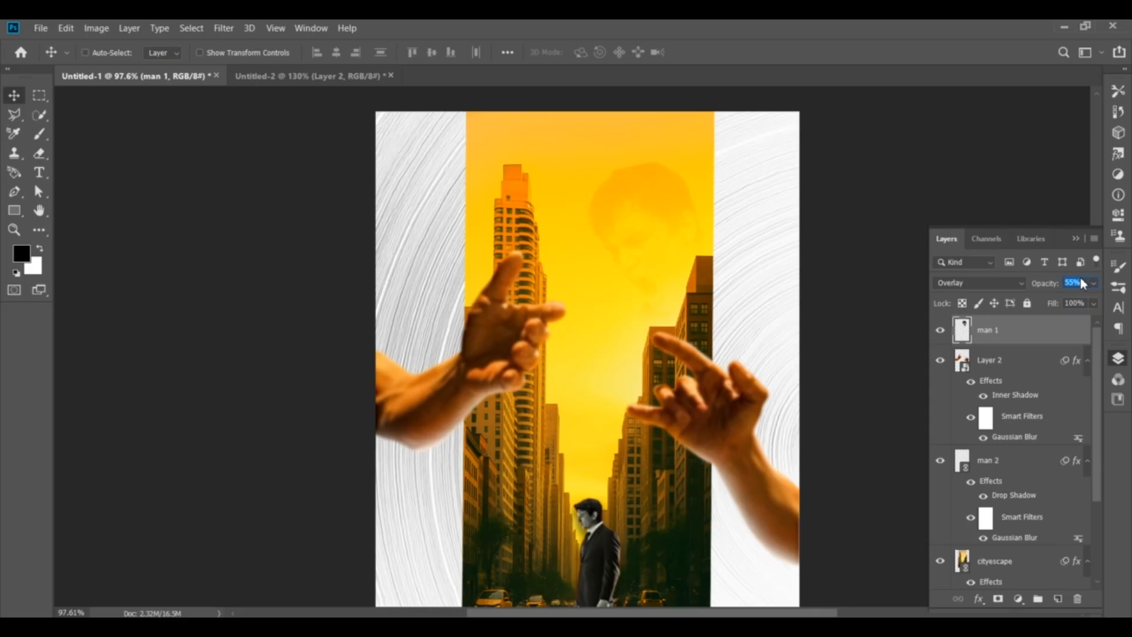
# - Place the man 3 image above the man 1 layer, over the upper part of the cityscape
pyautogui.click(1076, 237)
pyautogui.click(42, 29)
pyautogui.click(77, 314)
pyautogui.doubleClick(511, 148)
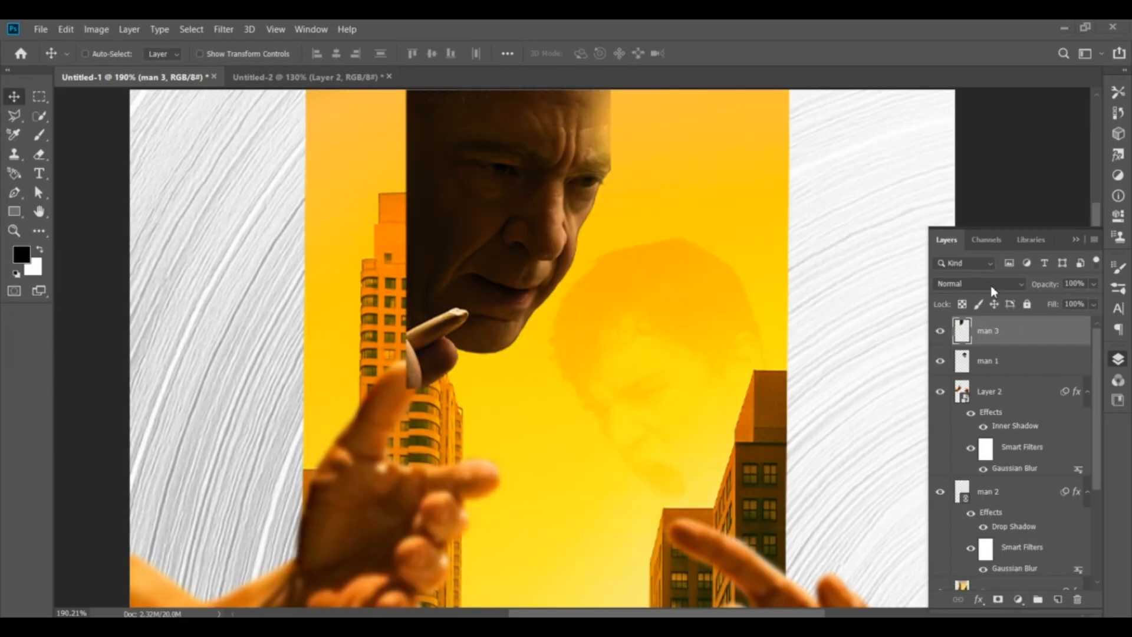
# - Set the man 3 layer's blend mode to Overlay and its opacity to 55%
pyautogui.click(979, 284)
pyautogui.click(951, 424)
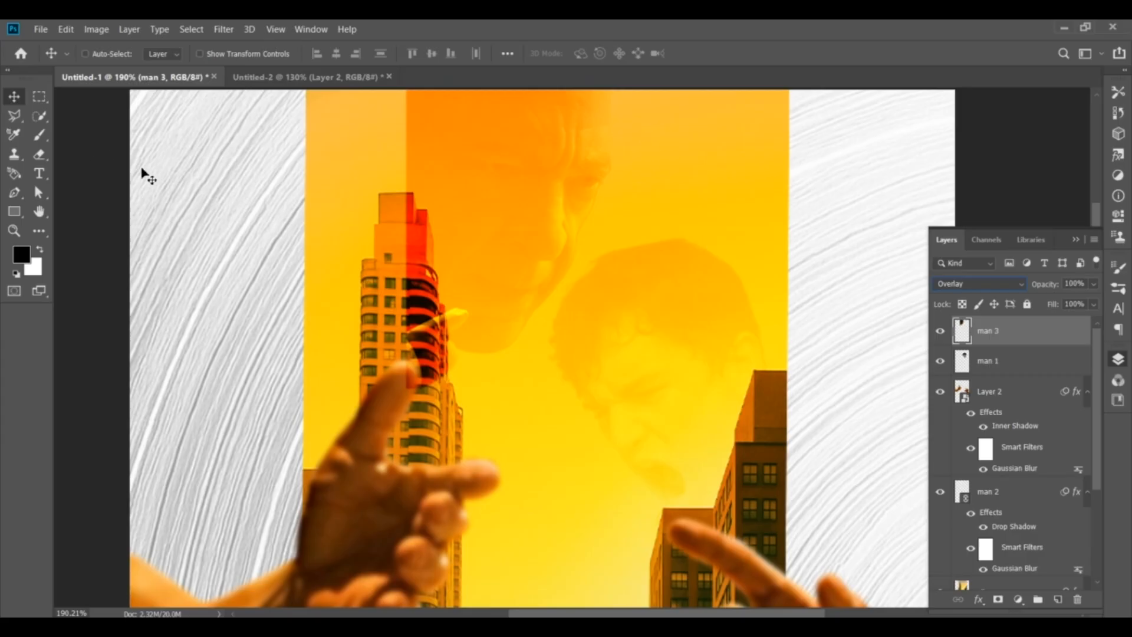
pyautogui.moveTo(1080, 307)
pyautogui.mouseDown()
pyautogui.moveTo(1047, 309)
pyautogui.moveTo(1073, 305)
pyautogui.moveTo(1062, 305)
pyautogui.mouseUp()
# - Erase the parts of man 3 covering the tall tower, using the Eraser at 100% opacity and 36% flow
pyautogui.click(44, 152)
pyautogui.moveTo(413, 206)
pyautogui.mouseDown()
pyautogui.moveTo(417, 278)
pyautogui.moveTo(394, 213)
pyautogui.mouseUp()
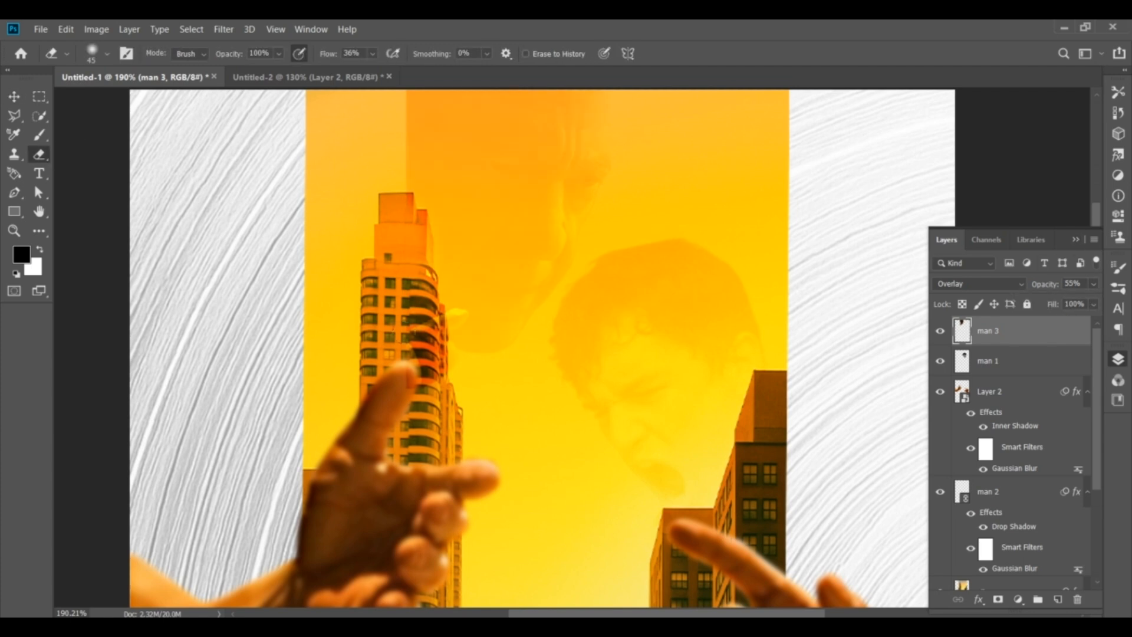
pyautogui.moveTo(422, 344); pyautogui.dragTo(428, 371)
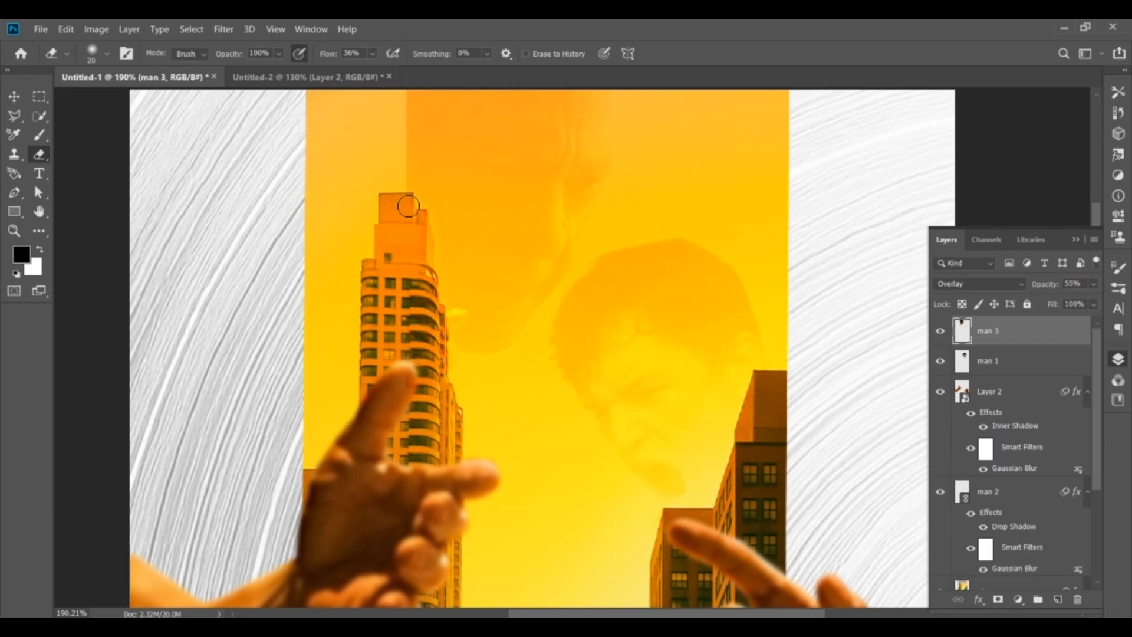
pyautogui.scroll(3, 413, 215)
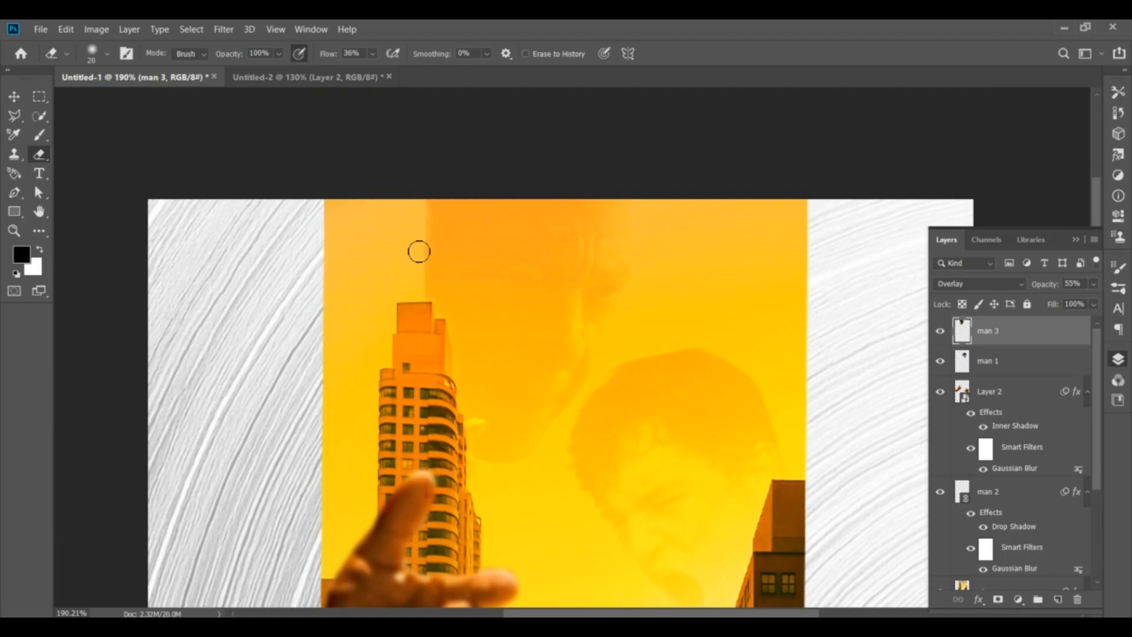
# - Soften man 3's hard left edge with black brush strokes at 38% opacity, and undo the last stroke
pyautogui.click(41, 133)
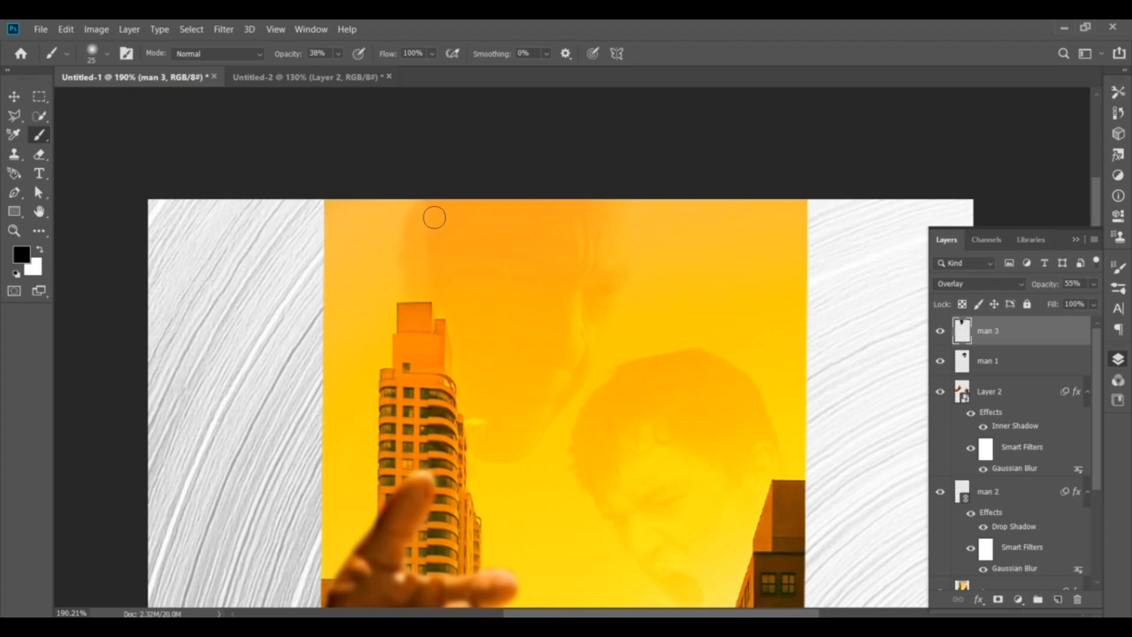
pyautogui.moveTo(384, 218); pyautogui.dragTo(406, 215)
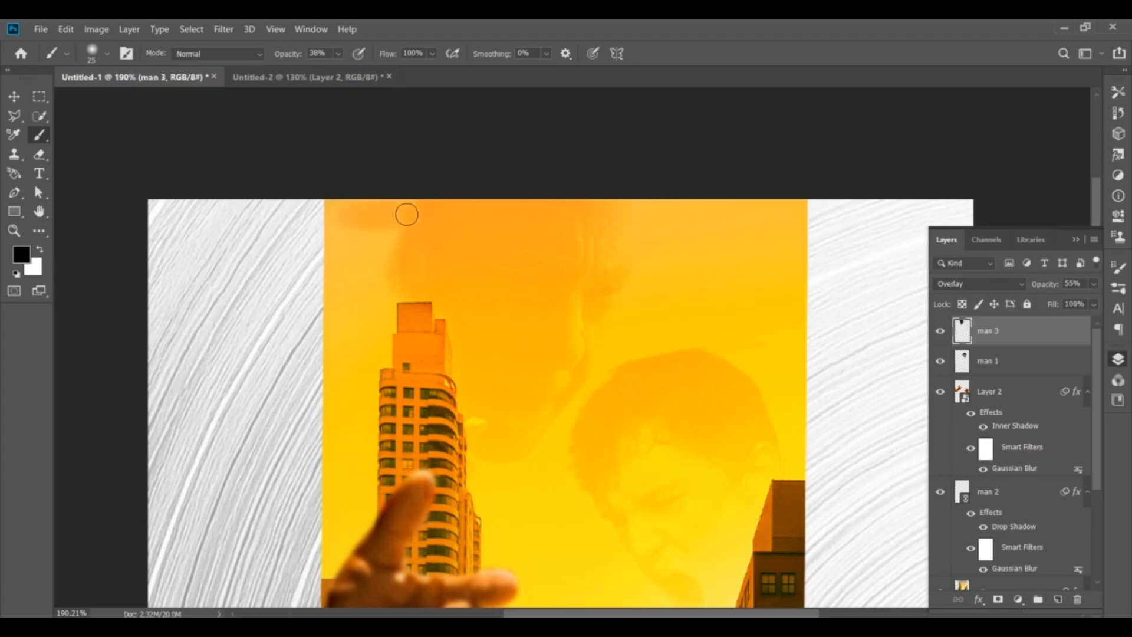
pyautogui.hotkey('ctrl', 'z')
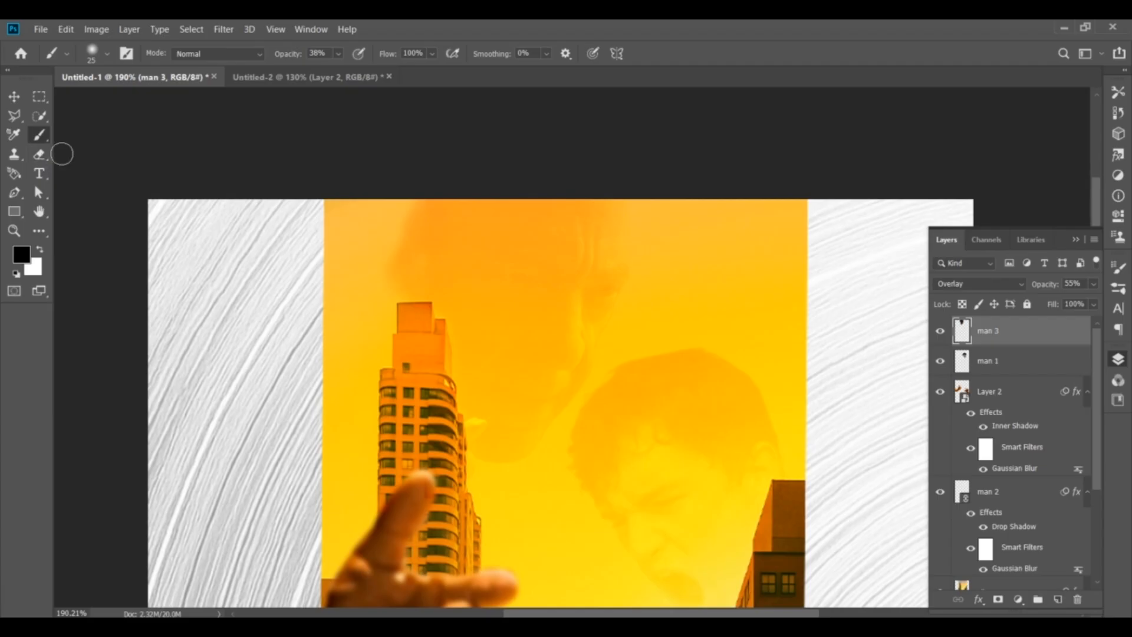
# - Paint with the black brush at 38% opacity along man 3's head outline just above the tower
pyautogui.press('v')
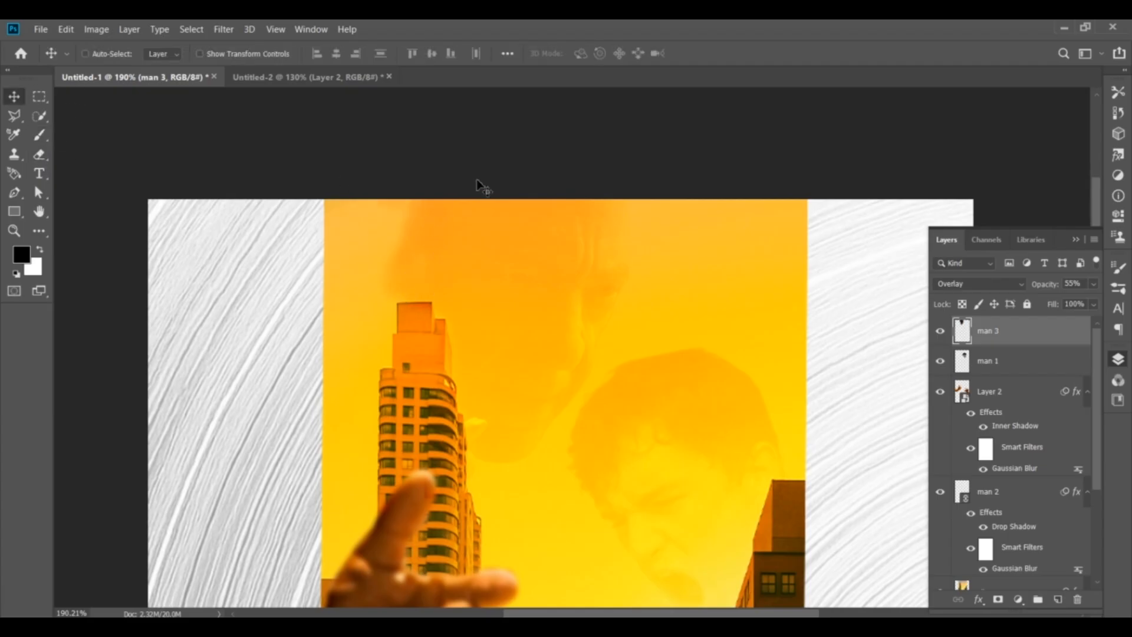
pyautogui.scroll(-4, 480, 184)
pyautogui.scroll(3, 509, 152)
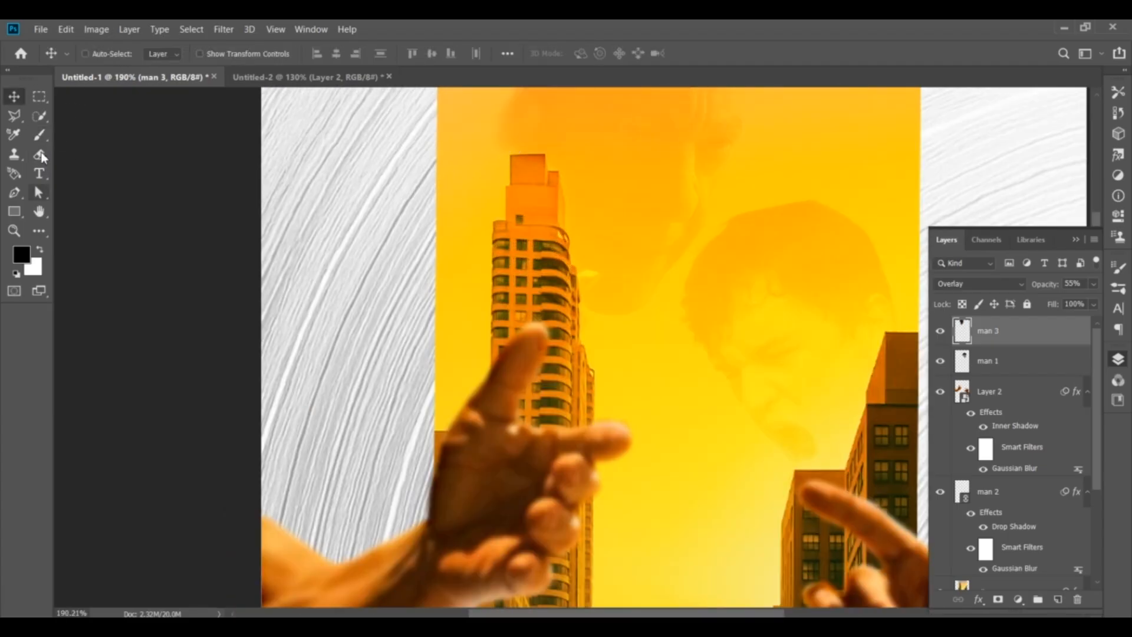
pyautogui.press('b')
pyautogui.scroll(-2, 568, 140)
pyautogui.moveTo(547, 138); pyautogui.dragTo(529, 187)
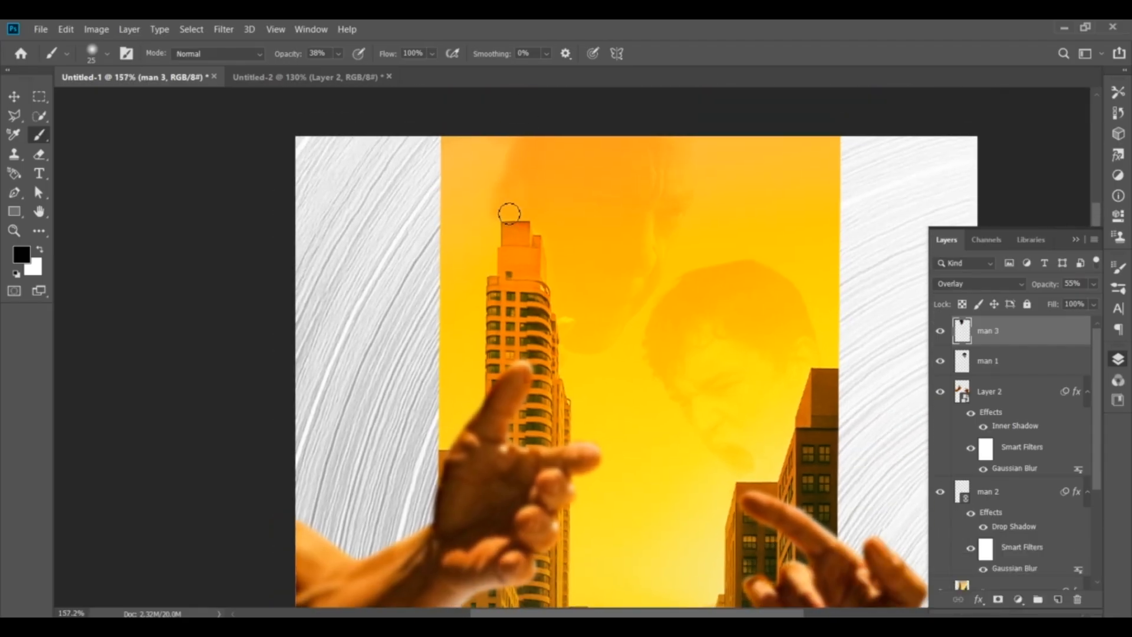
# - Paint one more black stroke at 38% opacity on man 3 beside the tall tower's top
pyautogui.moveTo(521, 182); pyautogui.dragTo(521, 213)
pyautogui.press('v')
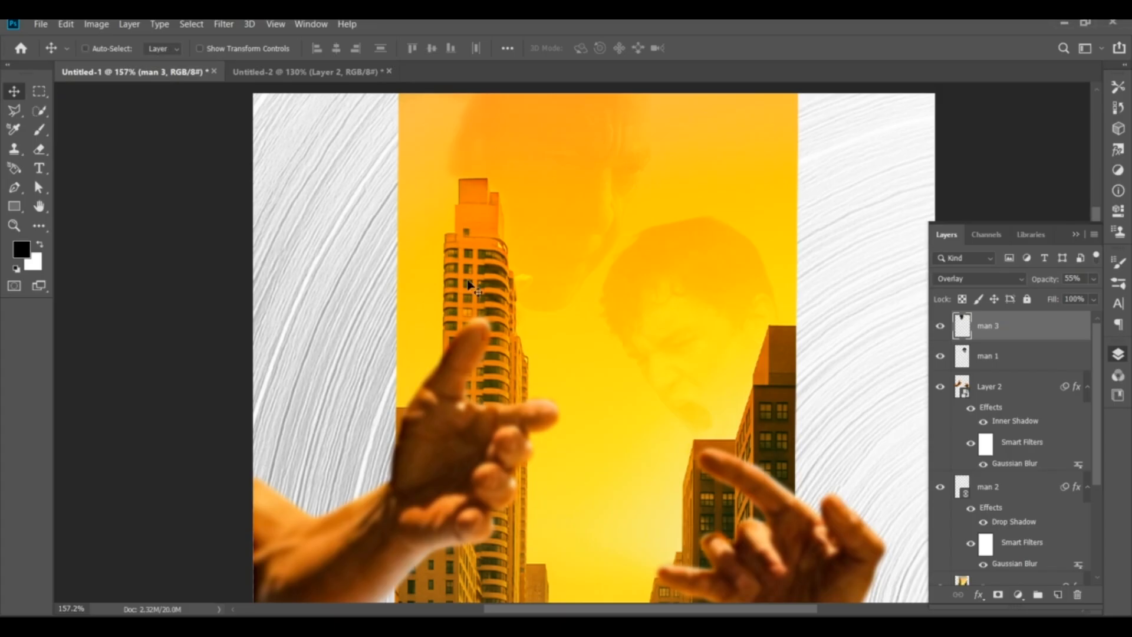
# - Add a text layer reading "WERE" in the sky beside the tall tower
pyautogui.press('t')
pyautogui.click(521, 255)
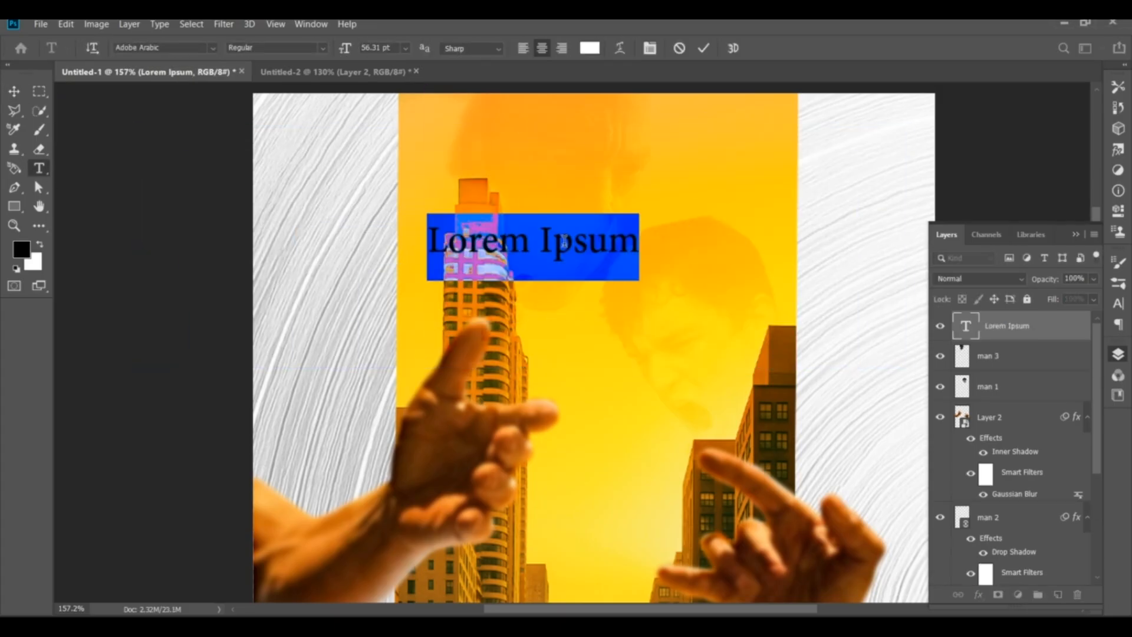
pyautogui.press('capslock')
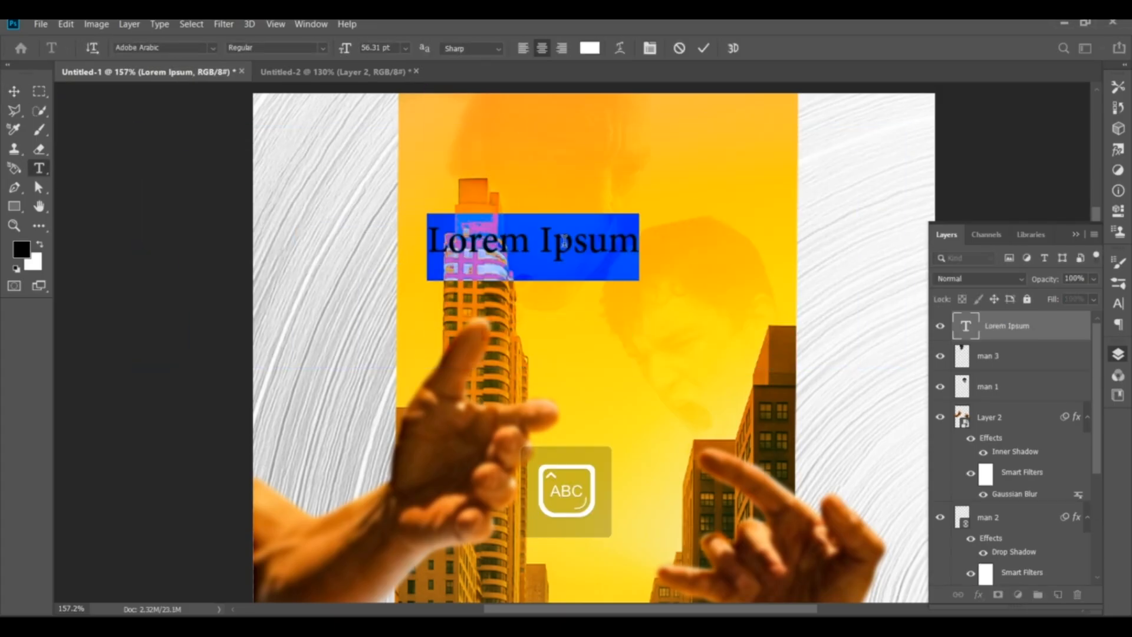
pyautogui.write('WERE')
pyautogui.hotkey('ctrl', 'Return')
pyautogui.press('v')
# - Change the WERE text's font to Bebas Neue and scale it down to a small line
pyautogui.doubleClick(553, 243)
pyautogui.click(213, 48)
pyautogui.write('BEBAS')
pyautogui.click(185, 107)
pyautogui.hotkey('ctrl', 'Return')
pyautogui.press('v')
pyautogui.hotkey('ctrl', 't')
pyautogui.moveTo(589, 260); pyautogui.dragTo(532, 227)
# - Duplicate the WERE text below itself and change the copy to "YOU"
pyautogui.moveTo(509, 219); pyautogui.dragTo(574, 293)
pyautogui.scroll(2, 575, 238)
pyautogui.click(707, 49)
pyautogui.doubleClick(574, 293)
pyautogui.write('YOU')
pyautogui.click(14, 93)
pyautogui.hotkey('ctrl', 'z')
pyautogui.hotkey('ctrl', 'shift', 'z')
# - Place another text copy below YOU and change it to "RUSHING"
pyautogui.moveTo(575, 300); pyautogui.dragTo(574, 251)
pyautogui.moveTo(574, 250); pyautogui.dragTo(568, 319)
pyautogui.doubleClick(568, 317)
pyautogui.write('RUSHING')
pyautogui.hotkey('ctrl', 'Return')
pyautogui.press('v')
pyautogui.scroll(-2, 575, 354)
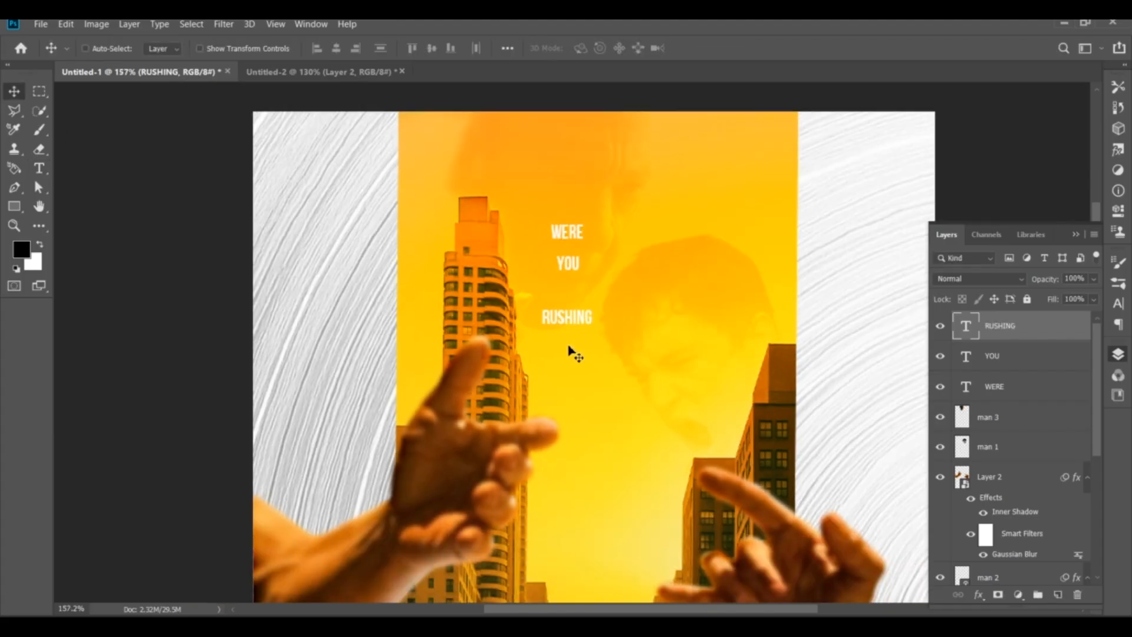
# - Duplicate the RUSHING text below itself and change the copy to "OR"
pyautogui.moveTo(564, 318); pyautogui.dragTo(559, 325)
pyautogui.moveTo(575, 338); pyautogui.dragTo(600, 289)
pyautogui.doubleClick(566, 367)
pyautogui.write('OR')
pyautogui.click(14, 93)
# - Shift the WERE and OR lines slightly to line them up in the text column
pyautogui.keyDown('ctrl'); pyautogui.click(600, 290); pyautogui.keyUp('ctrl')
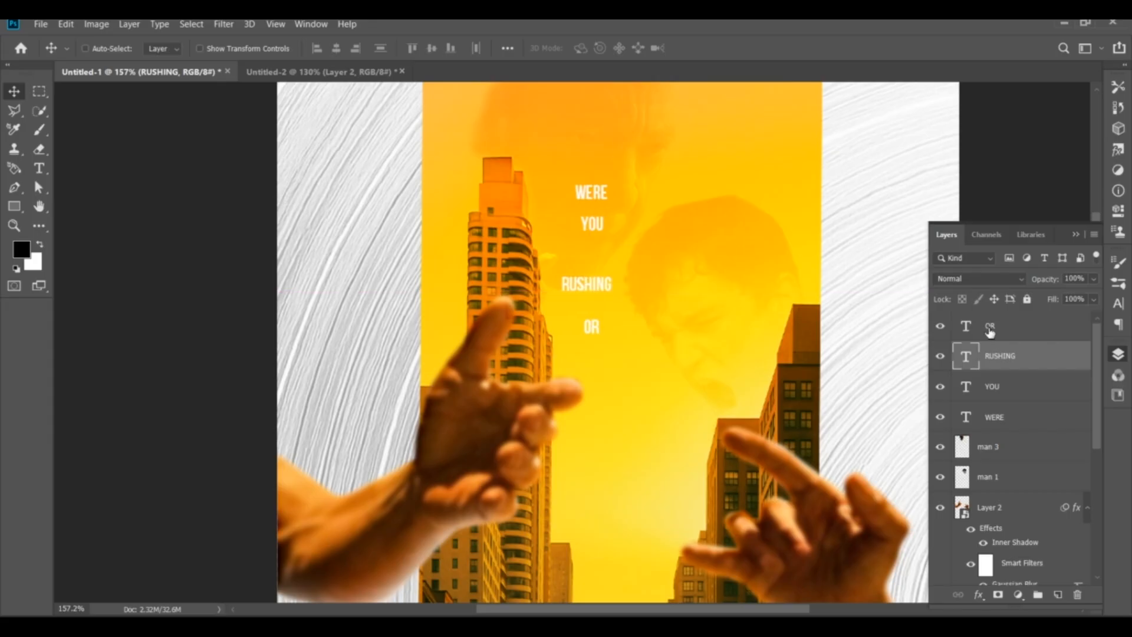
pyautogui.keyDown('ctrl'); pyautogui.click(600, 192); pyautogui.keyUp('ctrl')
pyautogui.hotkey('ctrl', 't')
pyautogui.moveTo(600, 194); pyautogui.dragTo(605, 195)
pyautogui.click(1002, 387)
pyautogui.click(1002, 357)
pyautogui.click(1005, 389)
pyautogui.click(1009, 328)
pyautogui.moveTo(587, 335); pyautogui.dragTo(584, 334)
# - Nudge the YOU and RUSHING lines into the same centred column as WERE and OR
pyautogui.click(1008, 357)
pyautogui.click(1007, 387)
pyautogui.moveTo(599, 223); pyautogui.dragTo(607, 223)
pyautogui.click(1007, 358)
pyautogui.moveTo(589, 285); pyautogui.dragTo(601, 279)
# - Duplicate text lines below OR to continue the column with "WERE" and "YOU"
pyautogui.moveTo(592, 333); pyautogui.dragTo(605, 432)
pyautogui.doubleClick(600, 373)
pyautogui.click(20, 87)
pyautogui.doubleClick(601, 394)
pyautogui.click(14, 91)
pyautogui.click(1002, 356)
pyautogui.doubleClick(597, 352)
pyautogui.write('WERE')
pyautogui.click(14, 92)
# - Change the lowest YOU copy's text to "DRAGGING"
pyautogui.click(1003, 387)
pyautogui.click(1002, 326)
pyautogui.doubleClick(605, 431)
pyautogui.write('DRAGGING')
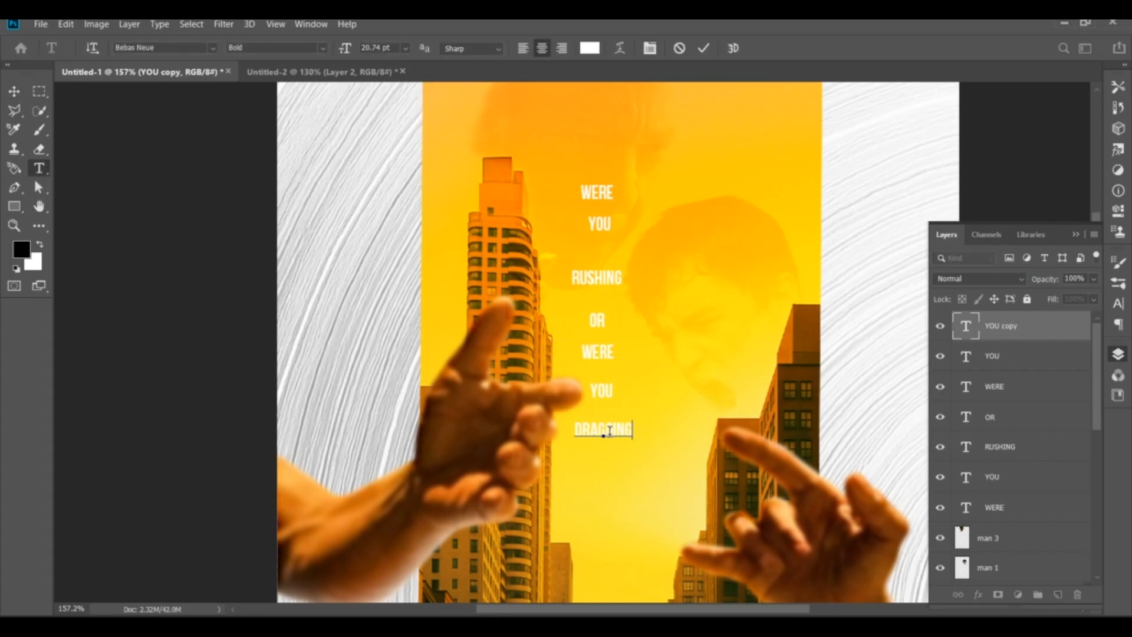
pyautogui.hotkey('ctrl', 'Return')
# - Adjust the vertical spacing of the upper text lines, moving the first YOU slightly down
pyautogui.moveTo(605, 224); pyautogui.dragTo(605, 231)
pyautogui.moveTo(1097, 384); pyautogui.dragTo(1097, 398)
pyautogui.click(1009, 468)
pyautogui.click(1009, 438)
pyautogui.moveTo(608, 259); pyautogui.dragTo(606, 266)
pyautogui.click(1014, 378)
pyautogui.scroll(1, 1042, 433)
pyautogui.scroll(-1, 1042, 433)
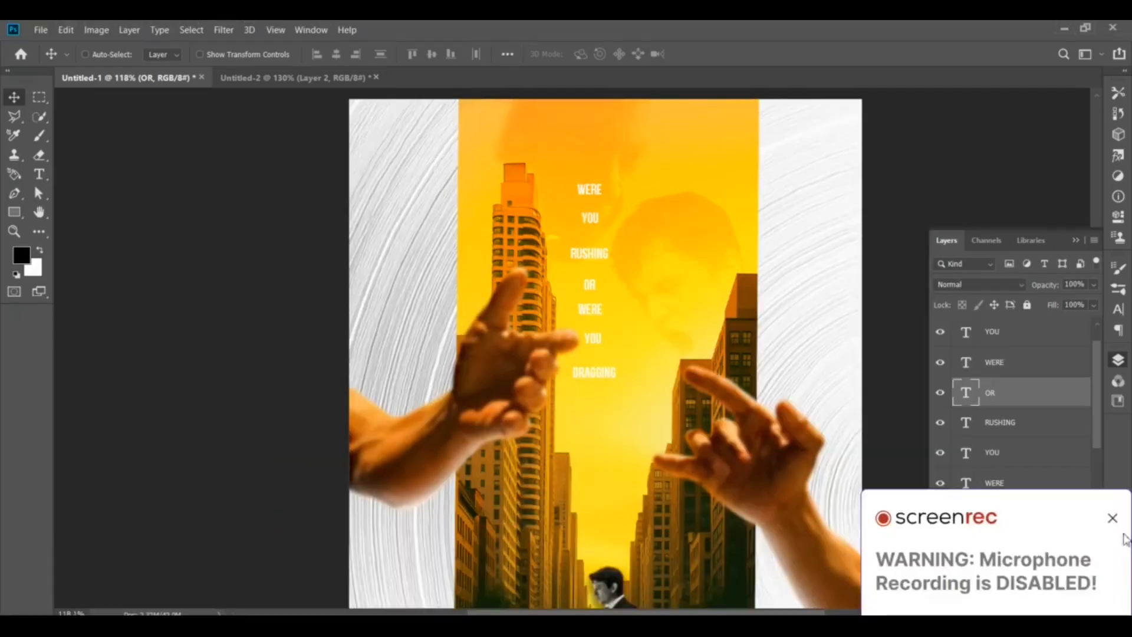
pyautogui.click(1113, 515)
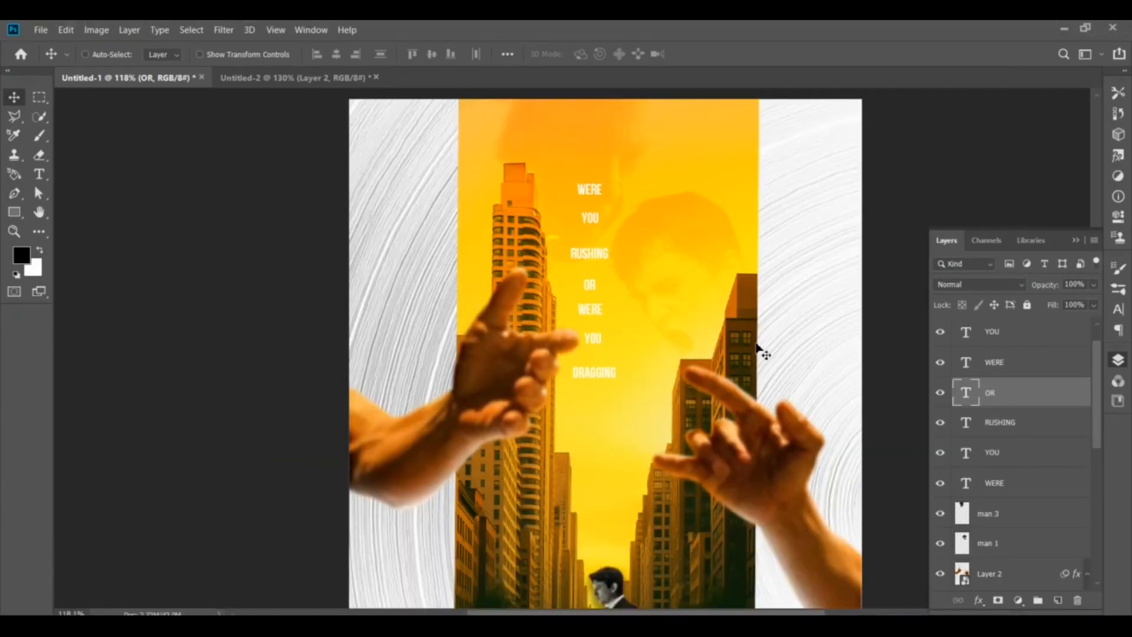
pyautogui.scroll(1, 617, 383)
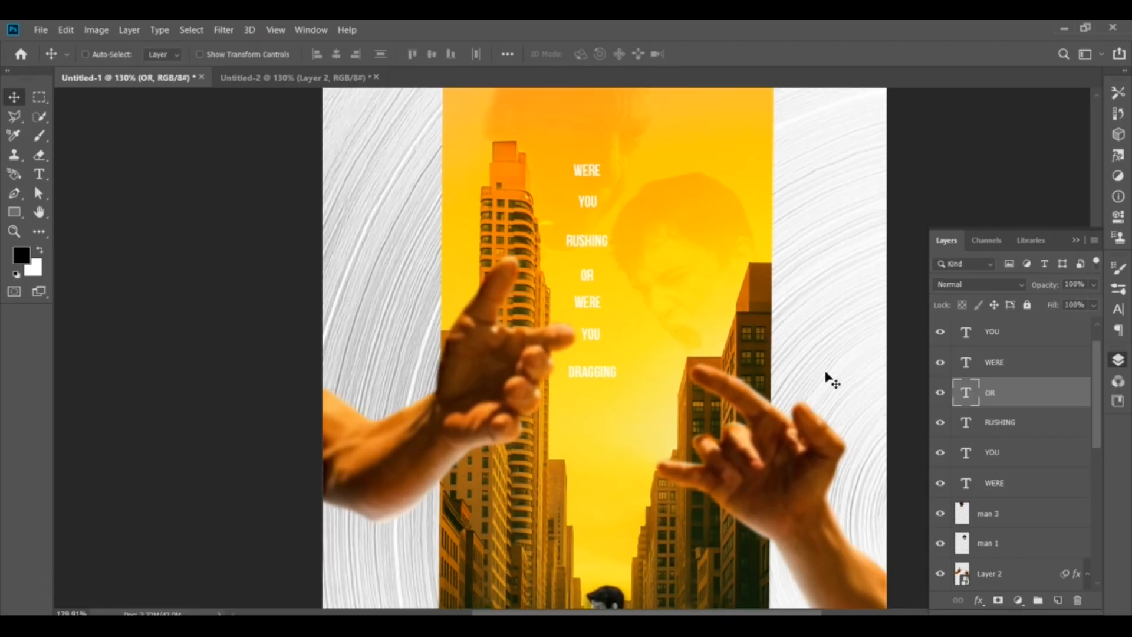
# - Move the DRAGGING line and the YOU above it further down
pyautogui.click(1008, 427)
pyautogui.scroll(1, 1010, 463)
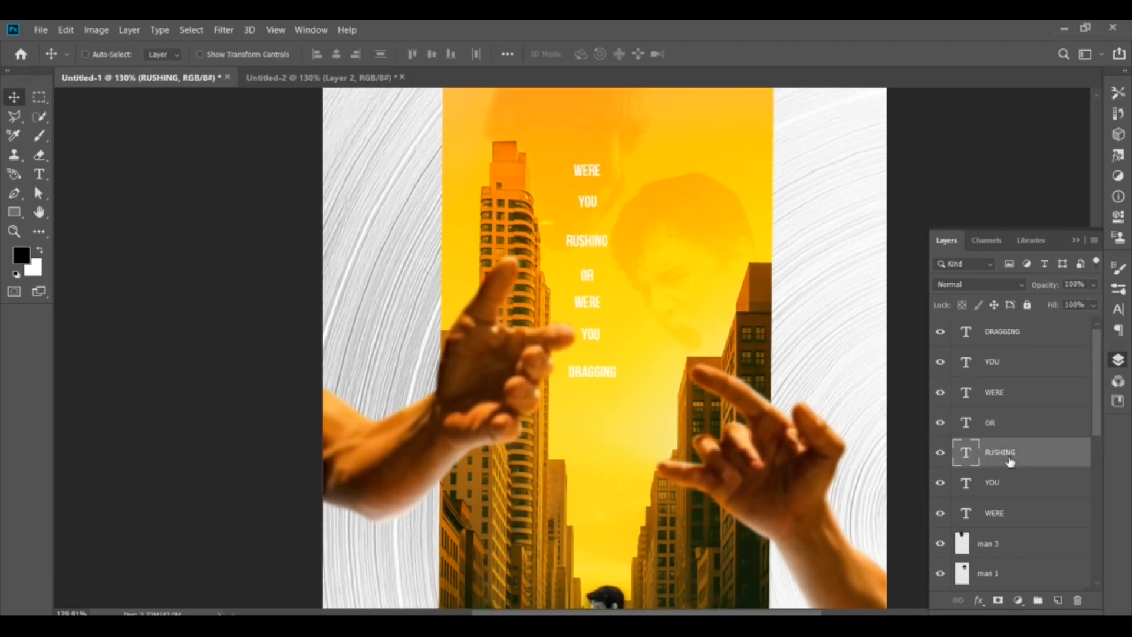
pyautogui.click(1002, 334)
pyautogui.moveTo(589, 373); pyautogui.dragTo(591, 401)
pyautogui.click(1004, 367)
pyautogui.moveTo(607, 342); pyautogui.dragTo(596, 367)
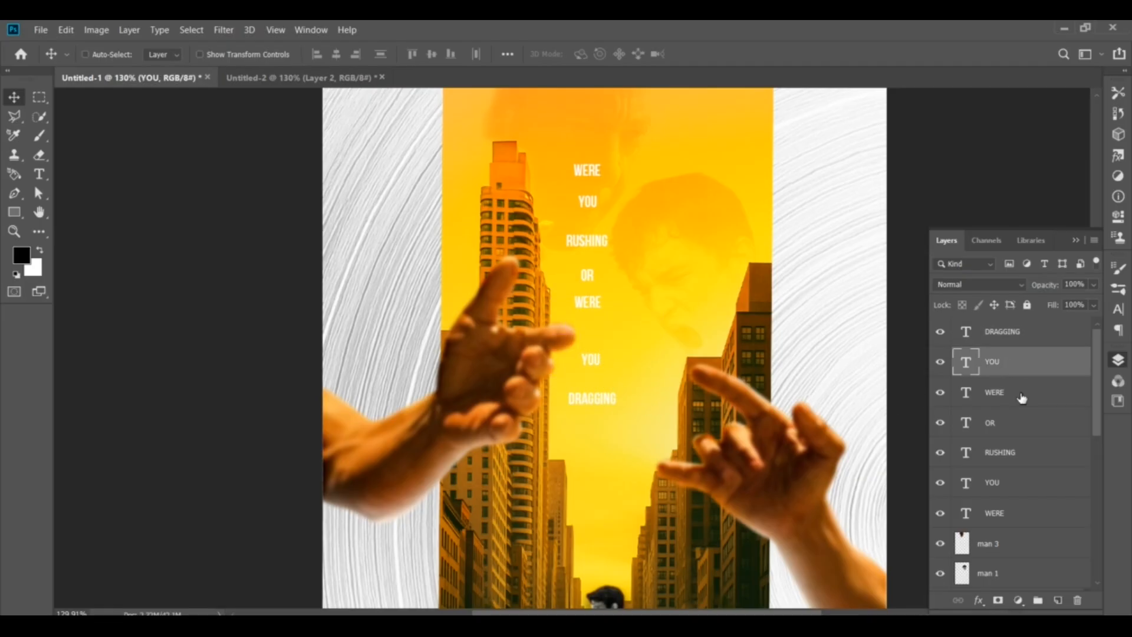
# - Spread the last three lines by lowering the second WERE, the second YOU and DRAGGING
pyautogui.click(994, 394)
pyautogui.moveTo(596, 301); pyautogui.dragTo(596, 312)
pyautogui.click(1002, 331)
pyautogui.moveTo(614, 399); pyautogui.dragTo(611, 416)
pyautogui.click(1008, 370)
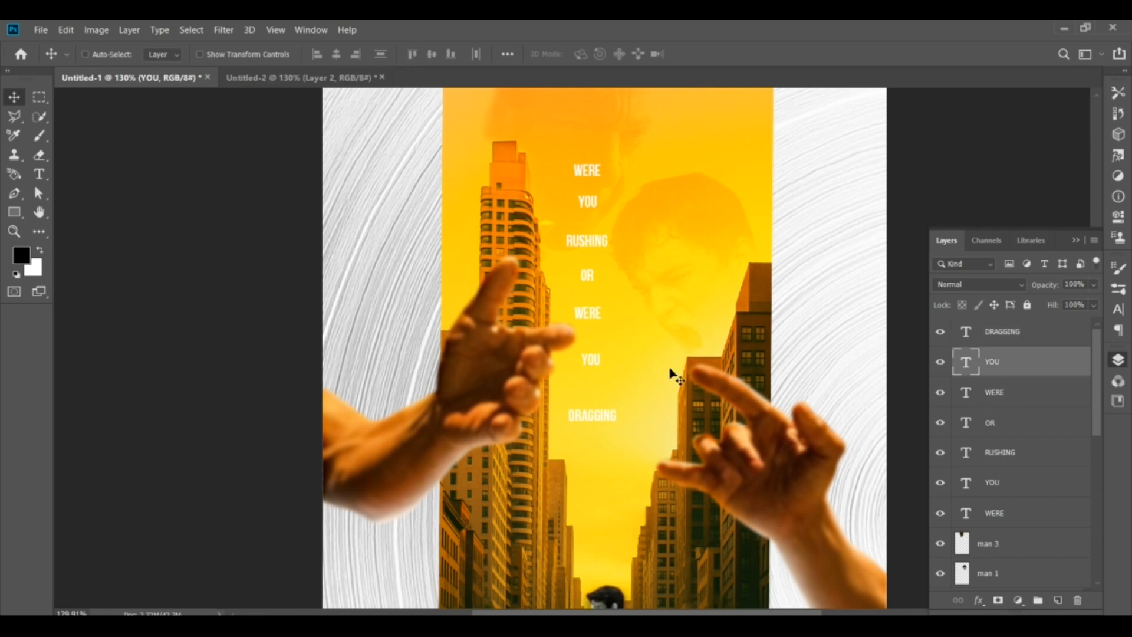
pyautogui.moveTo(597, 368); pyautogui.dragTo(598, 380)
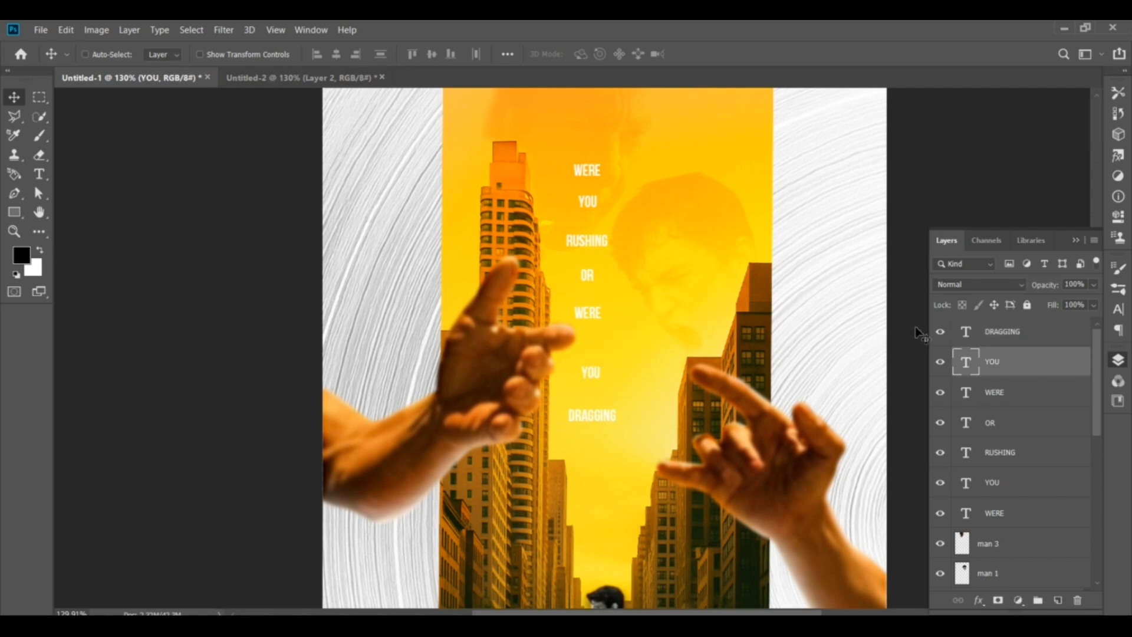
# - Lower the second WERE, OR and RUSHING lines slightly to even out the column's spacing
pyautogui.click(1004, 394)
pyautogui.moveTo(598, 316); pyautogui.dragTo(600, 327)
pyautogui.keyDown('ctrl'); pyautogui.click(596, 282); pyautogui.keyUp('ctrl')
pyautogui.moveTo(597, 281); pyautogui.dragTo(597, 288)
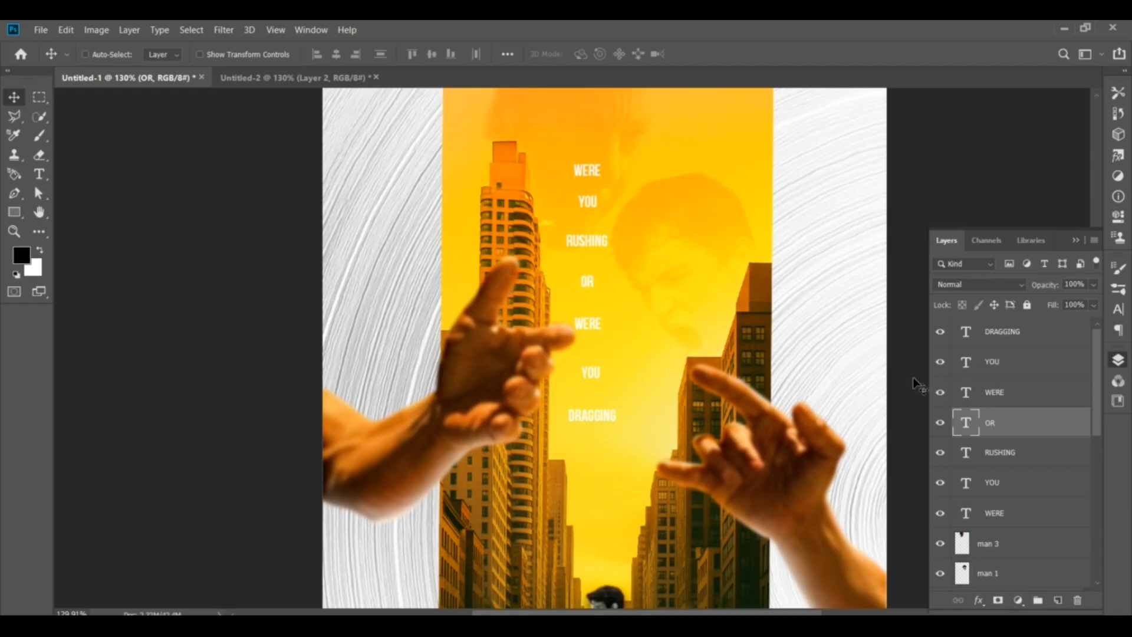
pyautogui.click(1034, 370)
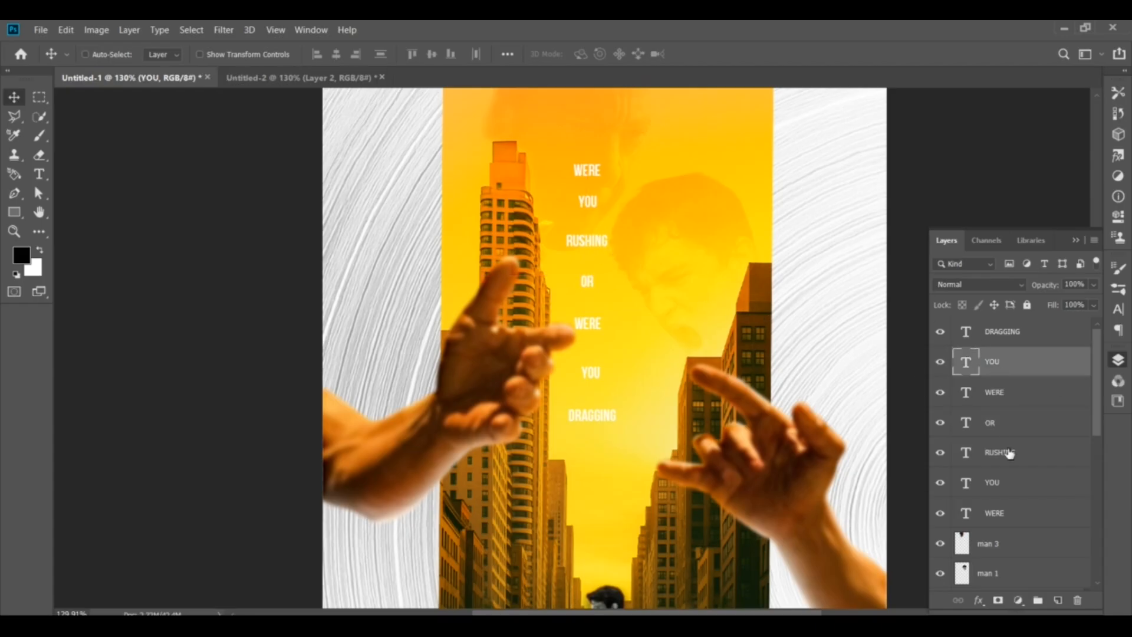
pyautogui.click(1008, 454)
pyautogui.moveTo(595, 242); pyautogui.dragTo(595, 245)
pyautogui.click(979, 362)
pyautogui.moveTo(585, 202); pyautogui.dragTo(586, 213)
pyautogui.hotkey('ctrl', 'z')
# - Move the first YOU line slightly down, midway between WERE and RUSHING
pyautogui.scroll(-3, 1023, 424)
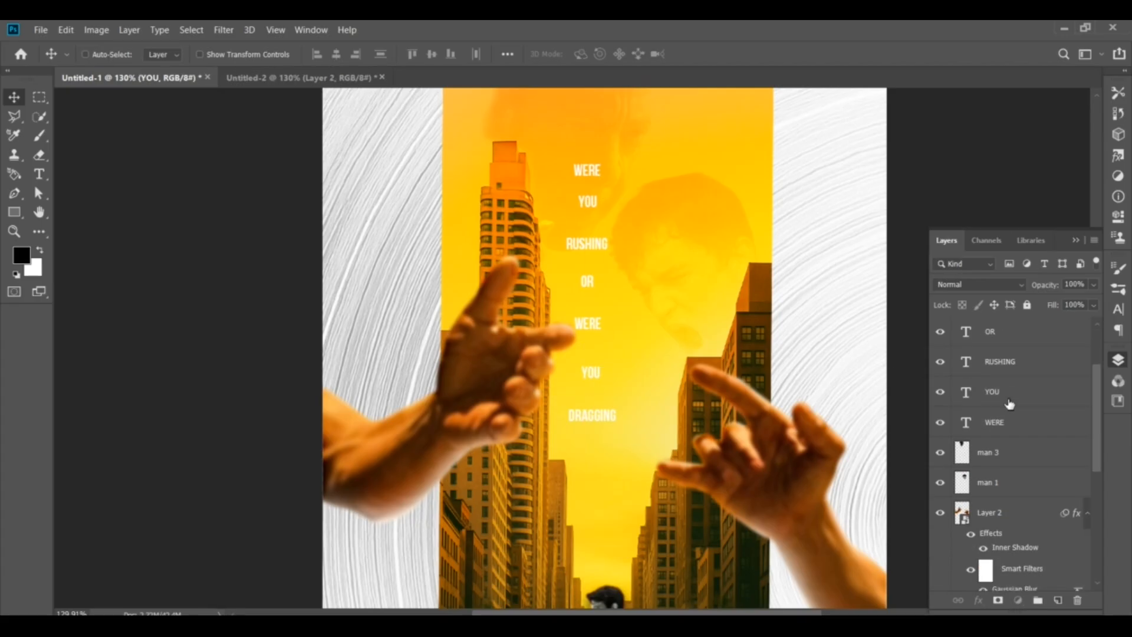
pyautogui.click(1009, 404)
pyautogui.moveTo(587, 202); pyautogui.dragTo(590, 208)
pyautogui.scroll(-2, 624, 219)
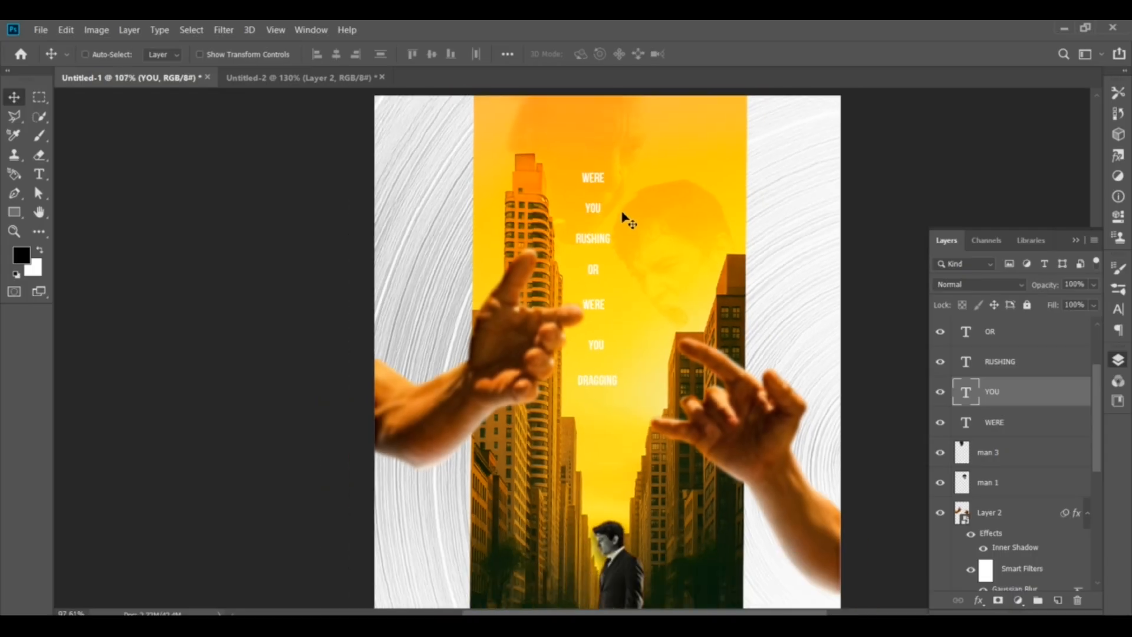
pyautogui.scroll(-1, 623, 213)
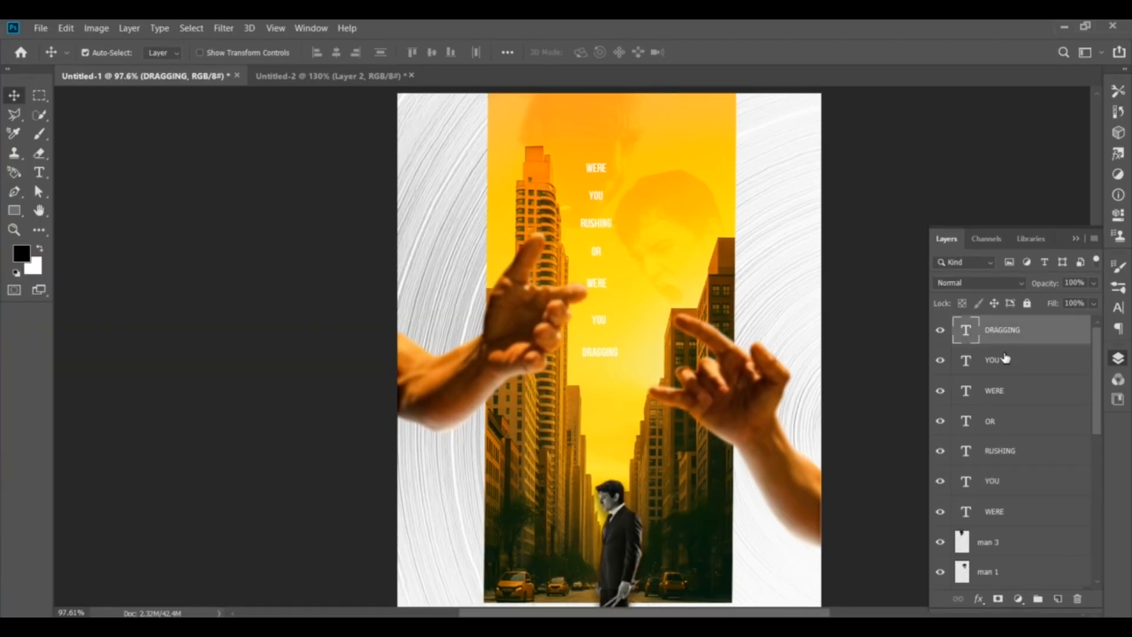
# - Rasterize and merge all seven text layers into one layer and rename it TEXT LAYER
pyautogui.keyDown('ctrl'); pyautogui.click(1004, 360); pyautogui.keyUp('ctrl')
pyautogui.keyDown('ctrl'); pyautogui.click(1005, 390); pyautogui.keyUp('ctrl')
pyautogui.keyDown('ctrl'); pyautogui.click(1005, 421); pyautogui.keyUp('ctrl')
pyautogui.keyDown('ctrl'); pyautogui.click(1006, 451); pyautogui.keyUp('ctrl')
pyautogui.keyDown('ctrl'); pyautogui.click(1005, 484); pyautogui.keyUp('ctrl')
pyautogui.keyDown('ctrl'); pyautogui.click(1005, 511); pyautogui.keyUp('ctrl')
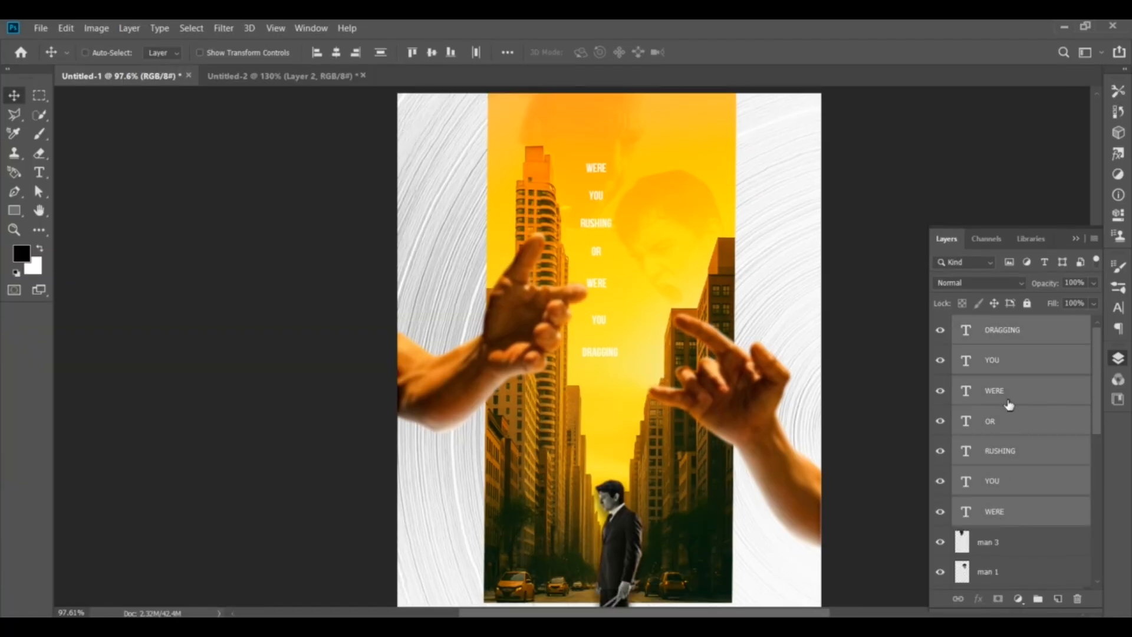
pyautogui.rightClick(1003, 369)
pyautogui.click(866, 255)
pyautogui.rightClick(960, 354)
pyautogui.click(796, 439)
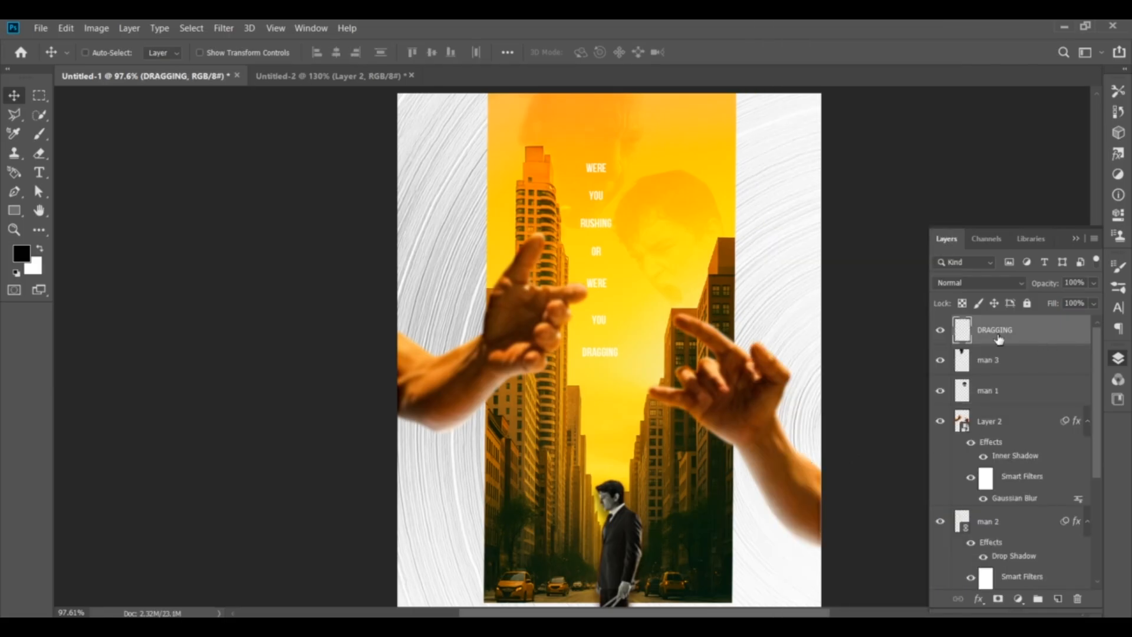
pyautogui.write('ER')
pyautogui.press('Return')
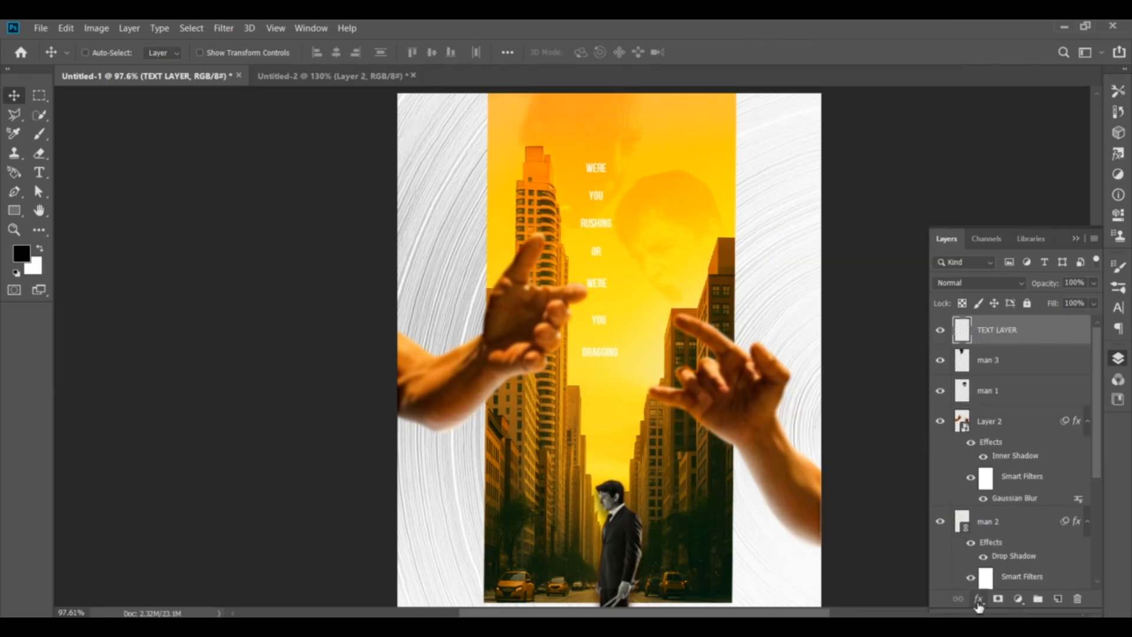
# - Add an Outer Glow effect to TEXT LAYER
pyautogui.click(979, 599)
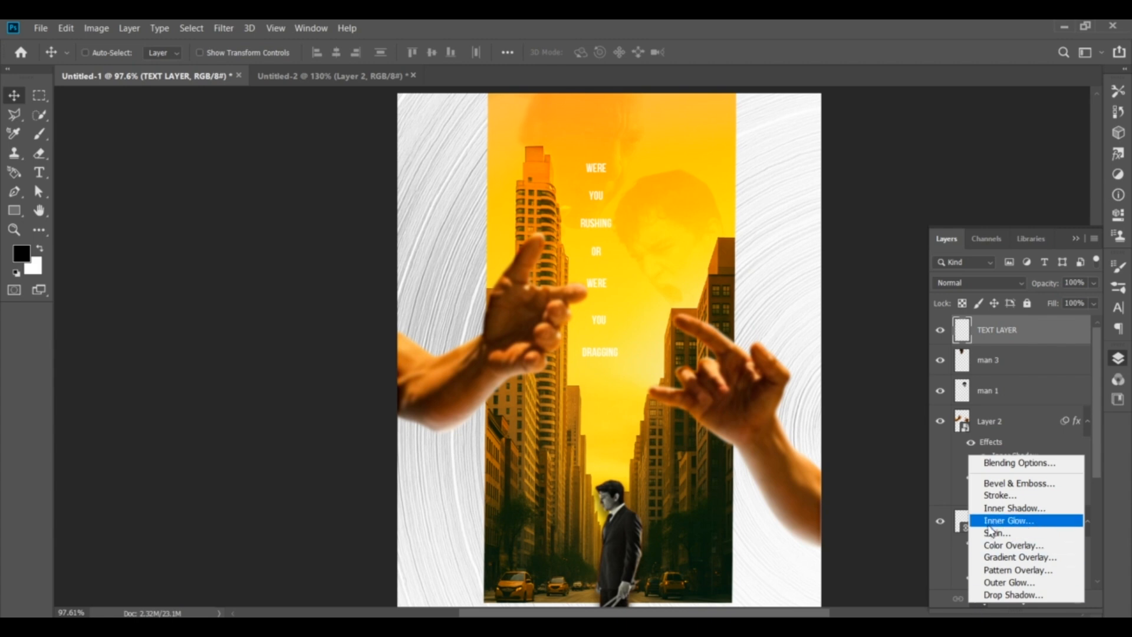
pyautogui.click(997, 571)
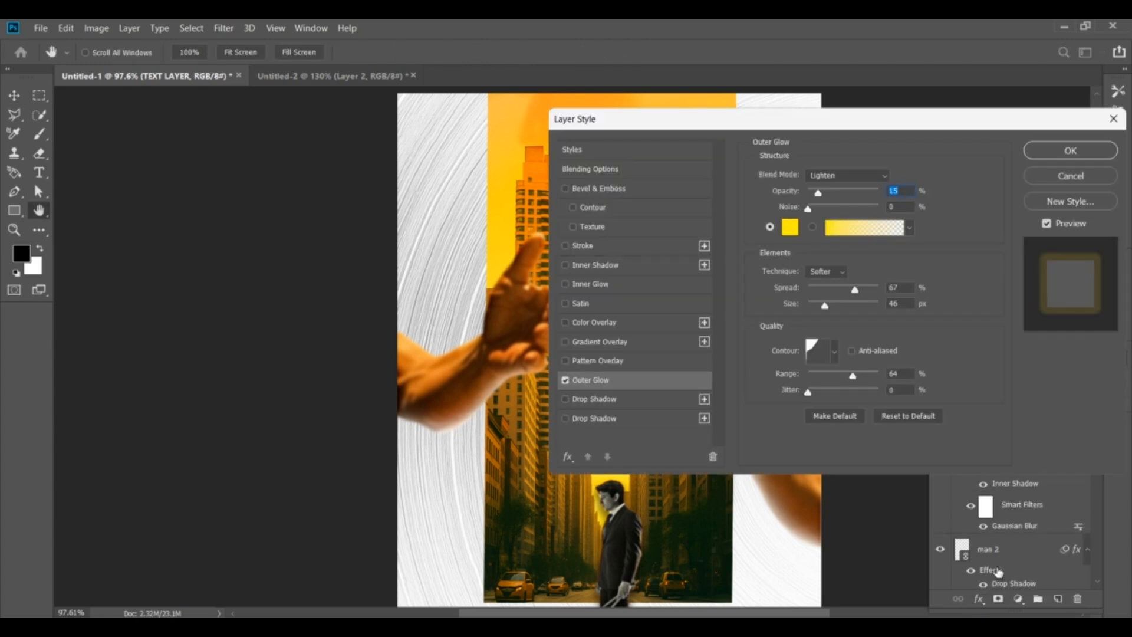
# - Try a gradient for the outer glow with a white (ffffff) first stop and a light orange end stop
pyautogui.click(859, 225)
pyautogui.doubleClick(133, 437)
pyautogui.click(263, 364)
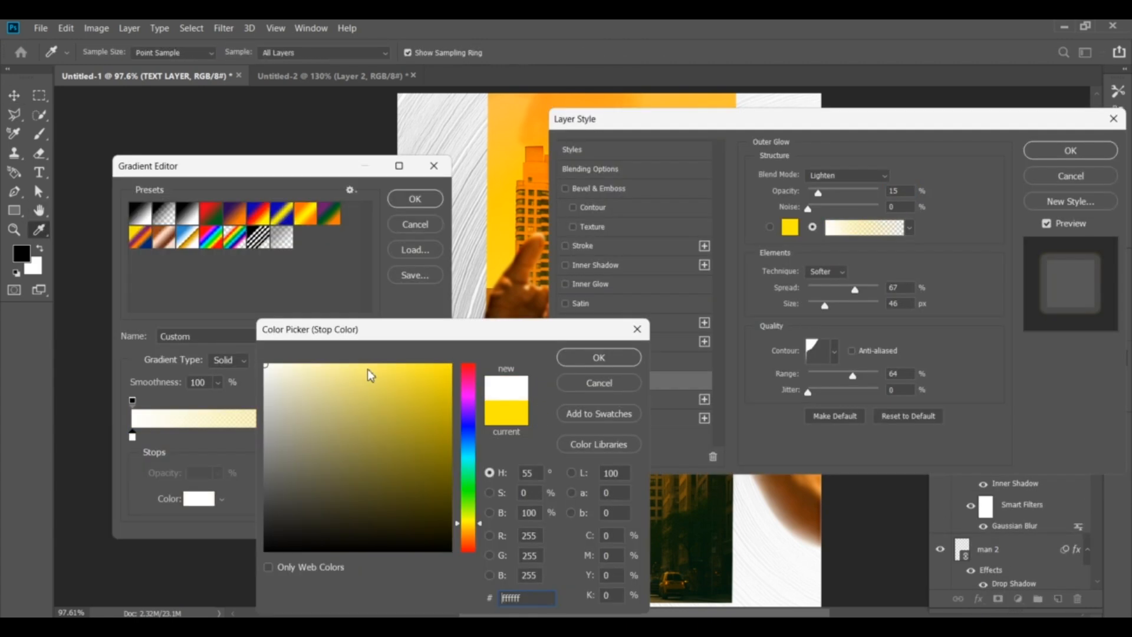
pyautogui.click(599, 357)
pyautogui.click(429, 436)
pyautogui.click(207, 499)
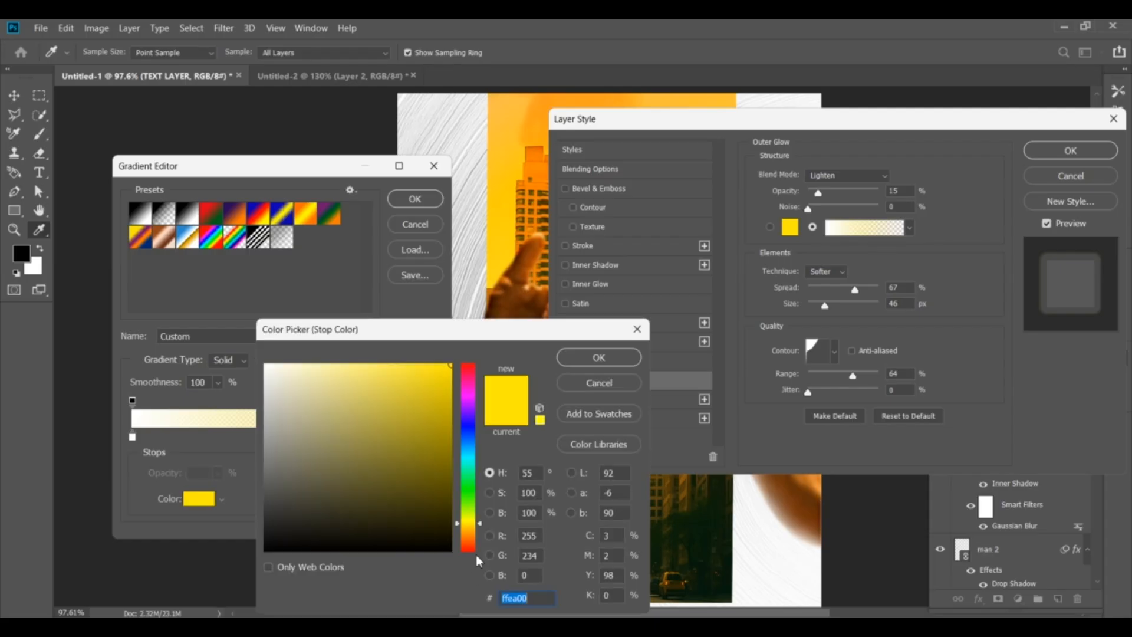
pyautogui.click(469, 532)
pyautogui.click(377, 364)
pyautogui.click(611, 355)
pyautogui.click(430, 199)
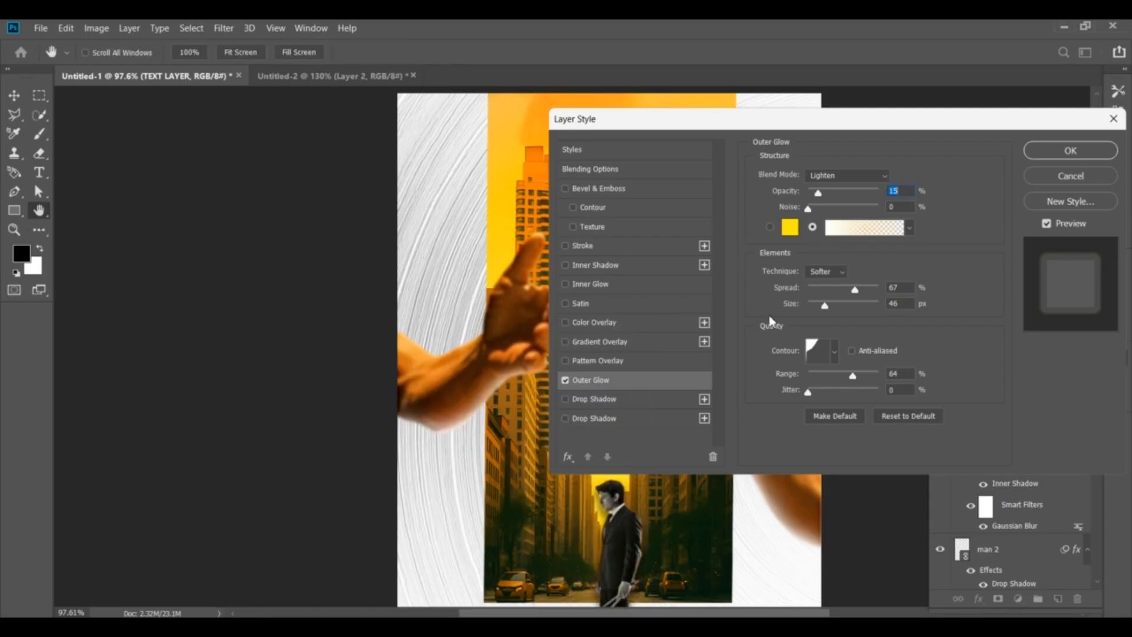
# - Set the outer glow's opacity to 45% and use solid yellow as its colour
pyautogui.moveTo(830, 191); pyautogui.dragTo(837, 192)
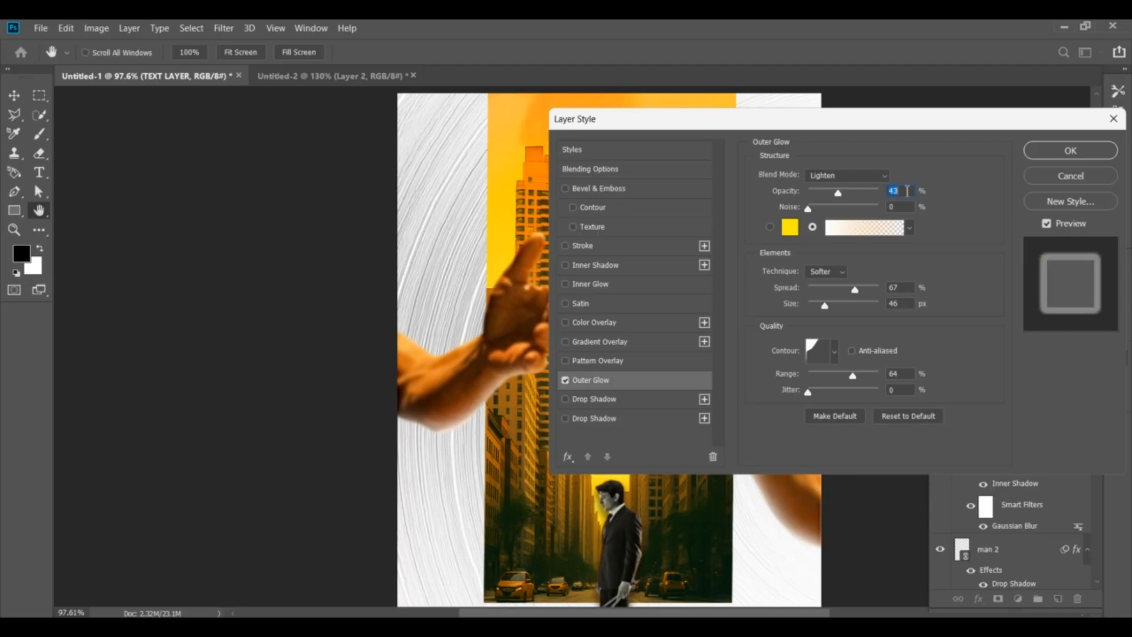
pyautogui.click(789, 229)
pyautogui.click(607, 356)
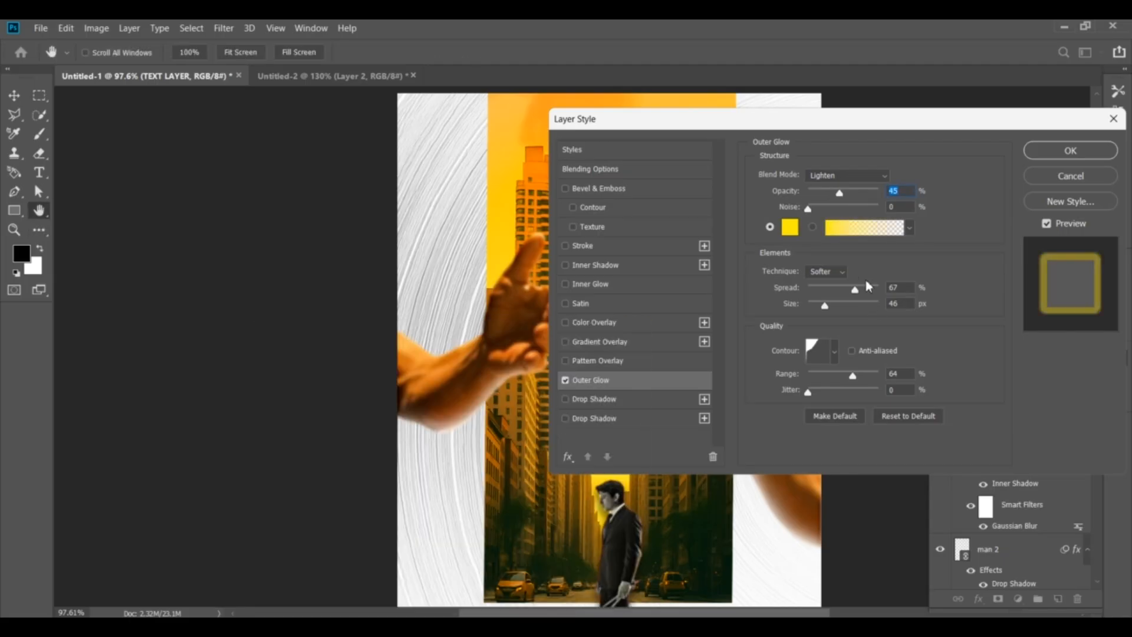
# - Set the outer glow's spread to 5%, size to 10 px and range to 75%
pyautogui.click(826, 272)
pyautogui.write('5')
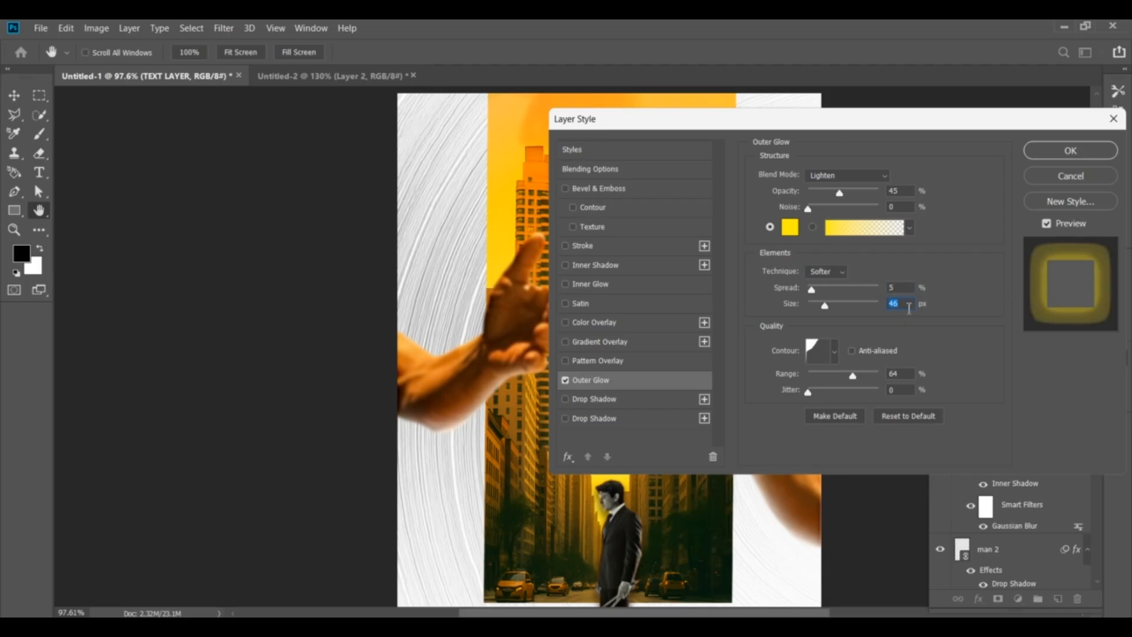
pyautogui.write('10')
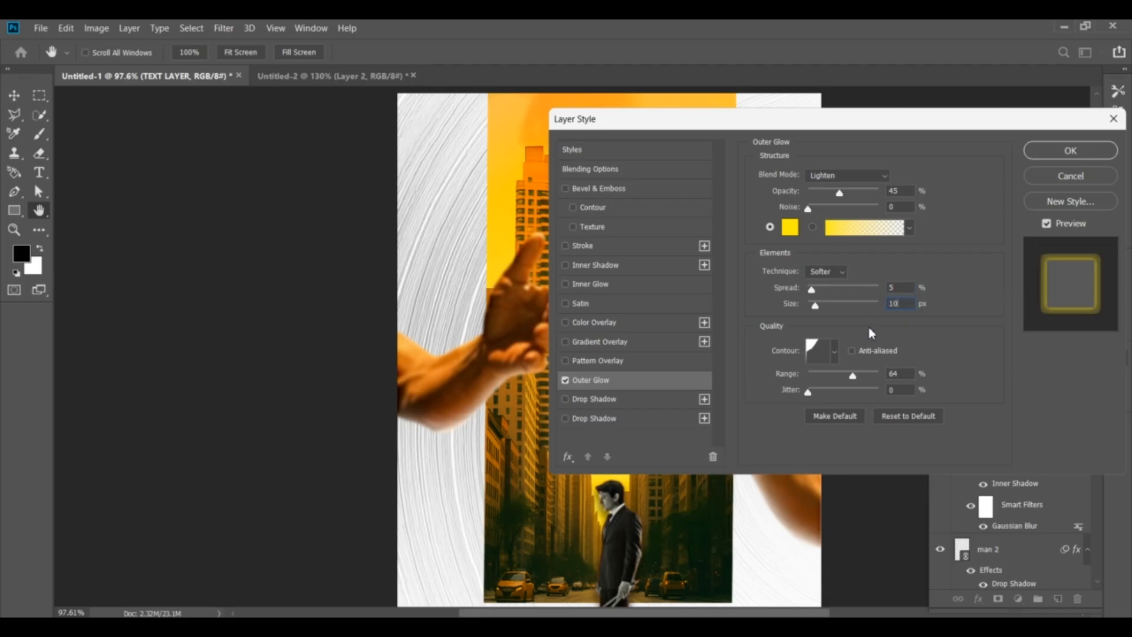
pyautogui.click(900, 374)
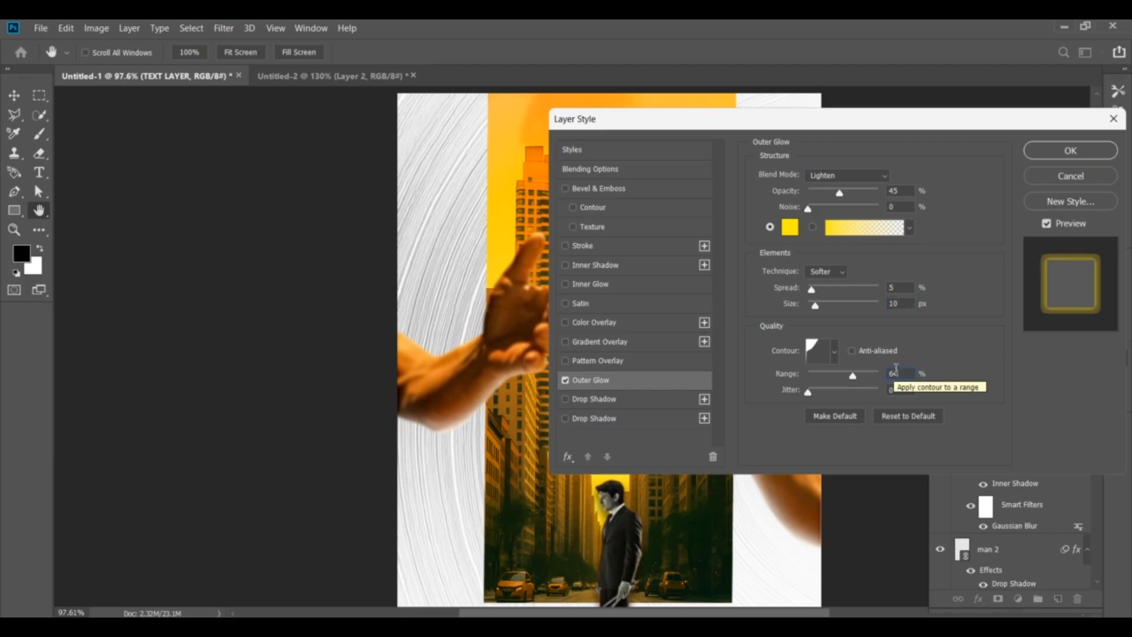
pyautogui.write('75')
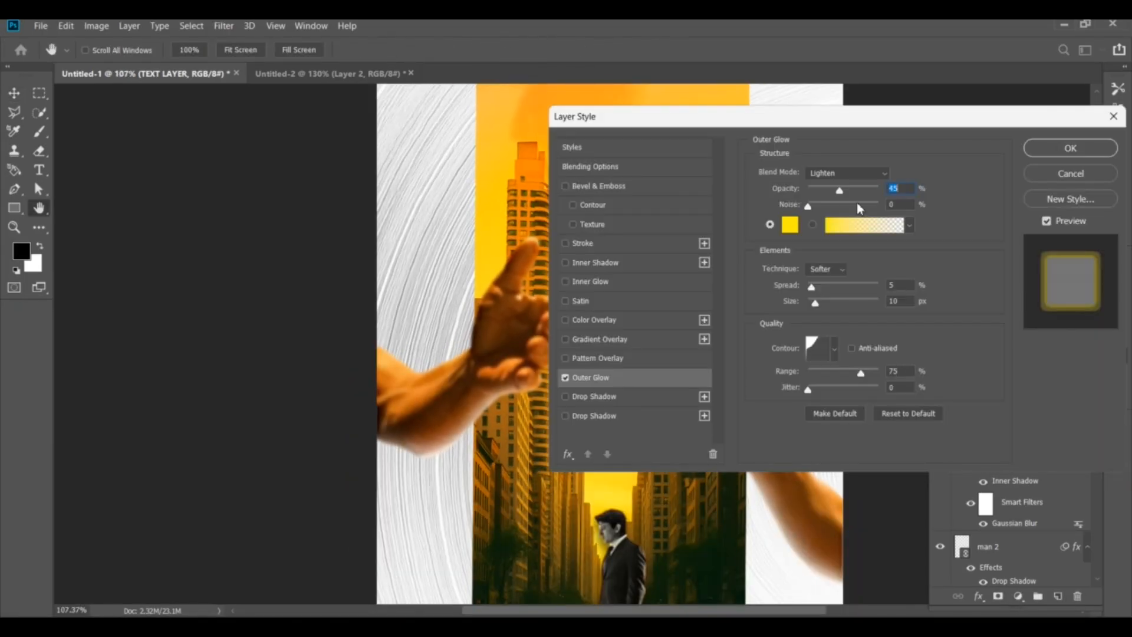
# - Set the outer glow's opacity to 38%, choose its blend mode and apply the layer style
pyautogui.write('30')
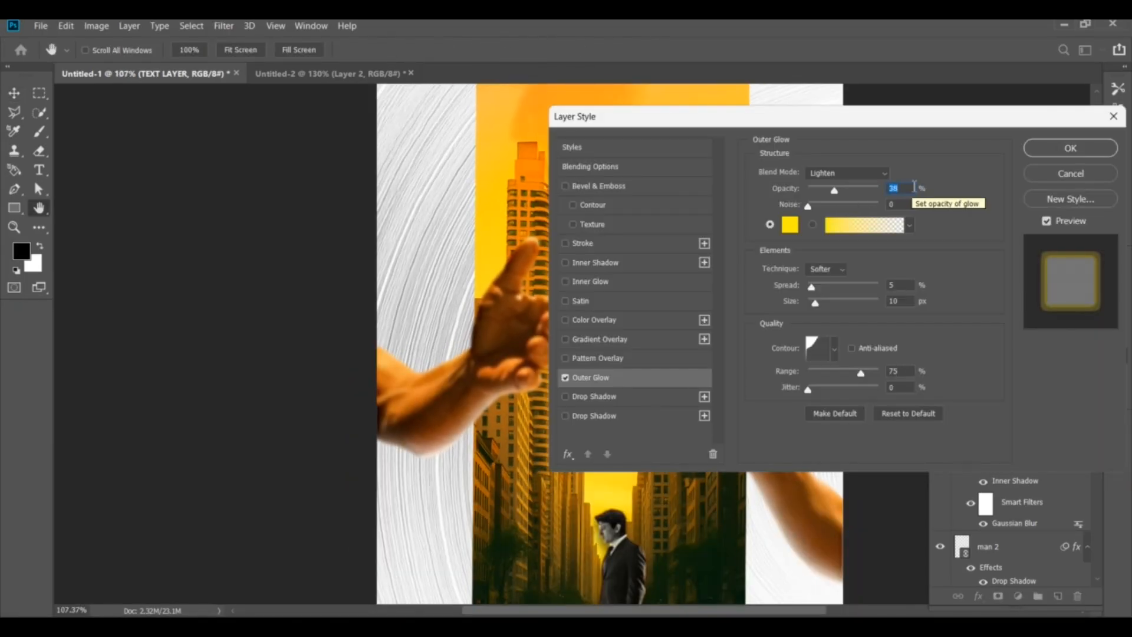
pyautogui.click(847, 172)
pyautogui.click(826, 298)
pyautogui.click(1070, 148)
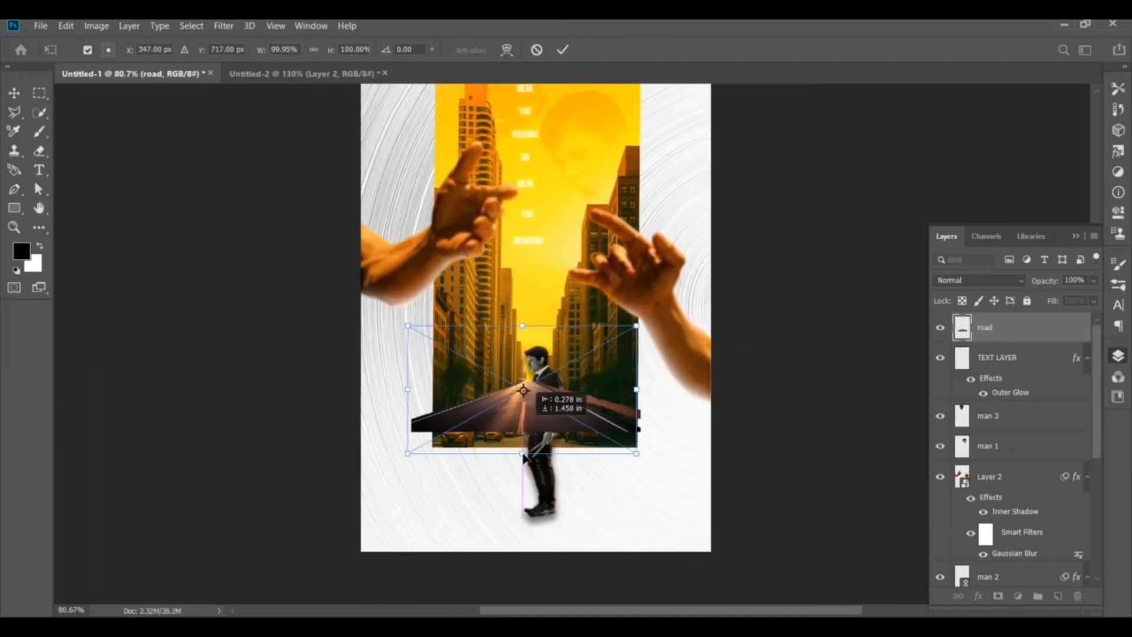
# - Enlarge the road layer to span the full width of the poster's lower part
pyautogui.moveTo(523, 455)
pyautogui.mouseDown()
pyautogui.moveTo(525, 303)
pyautogui.moveTo(737, 316)
pyautogui.moveTo(859, 184)
pyautogui.mouseUp()
pyautogui.press('Return')
# - Soften the road layer's upper edges with a soft 40 px eraser, undoing the unwanted strokes
pyautogui.press('e')
pyautogui.press(']')
pyautogui.press(']')
pyautogui.press(']')
pyautogui.press(']')
pyautogui.press(']')
pyautogui.scroll(3, 655, 428)
pyautogui.moveTo(647, 424)
pyautogui.mouseDown()
pyautogui.moveTo(423, 402)
pyautogui.moveTo(399, 421)
pyautogui.moveTo(600, 431)
pyautogui.moveTo(588, 411)
pyautogui.moveTo(614, 448)
pyautogui.moveTo(685, 468)
pyautogui.moveTo(662, 467)
pyautogui.mouseUp()
pyautogui.hotkey('ctrl', 'z')
pyautogui.hotkey('ctrl', 'z')
pyautogui.hotkey('ctrl', 'z')
pyautogui.press('[')
pyautogui.press('[')
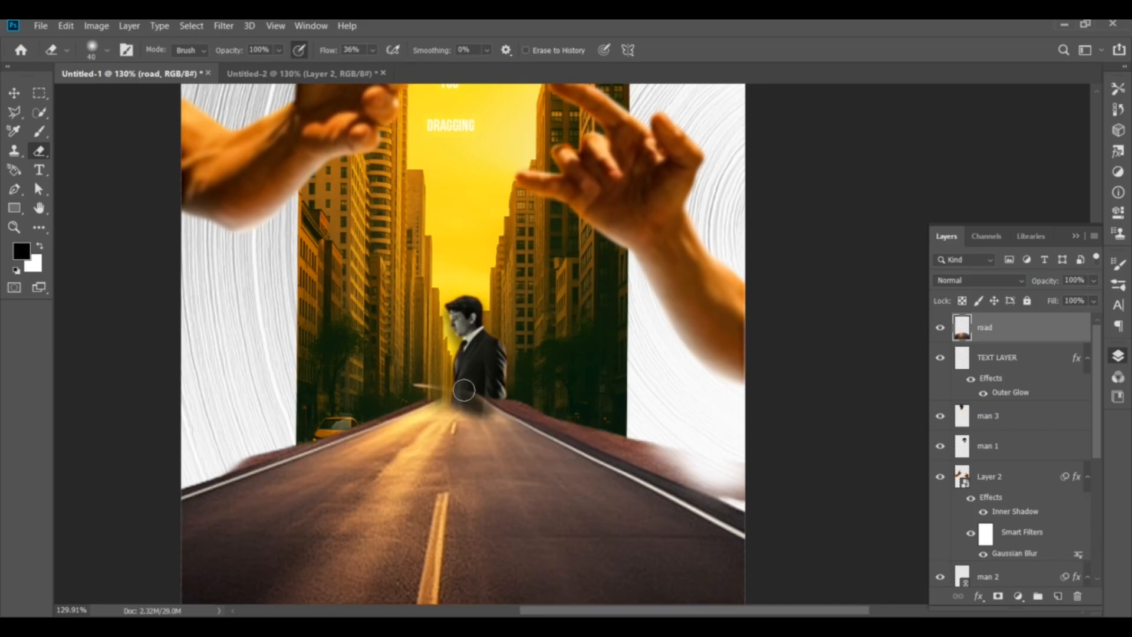
# - Lower the road layer's opacity, erase its upper edge along the cityscape's base, and restore the opacity to 100%
pyautogui.moveTo(1094, 280); pyautogui.dragTo(1060, 298)
pyautogui.scroll(3, 636, 388)
pyautogui.moveTo(423, 414)
pyautogui.mouseDown()
pyautogui.moveTo(613, 429)
pyautogui.moveTo(200, 440)
pyautogui.mouseUp()
pyautogui.press('[')
pyautogui.moveTo(608, 410)
pyautogui.mouseDown()
pyautogui.moveTo(642, 455)
pyautogui.moveTo(803, 497)
pyautogui.moveTo(715, 462)
pyautogui.moveTo(819, 522)
pyautogui.moveTo(664, 457)
pyautogui.mouseUp()
pyautogui.hscroll(-6, 664, 457)
pyautogui.scroll(-1, 665, 457)
pyautogui.moveTo(427, 377)
pyautogui.mouseDown()
pyautogui.moveTo(249, 448)
pyautogui.moveTo(430, 391)
pyautogui.mouseUp()
pyautogui.scroll(-4, 543, 311)
pyautogui.moveTo(1093, 280)
pyautogui.mouseDown()
pyautogui.moveTo(1082, 303)
pyautogui.moveTo(1097, 299)
pyautogui.mouseUp()
# - Paint soft black shading along the road's upper edge with a 25 px brush at 38% opacity
pyautogui.scroll(3, 733, 354)
pyautogui.press('b')
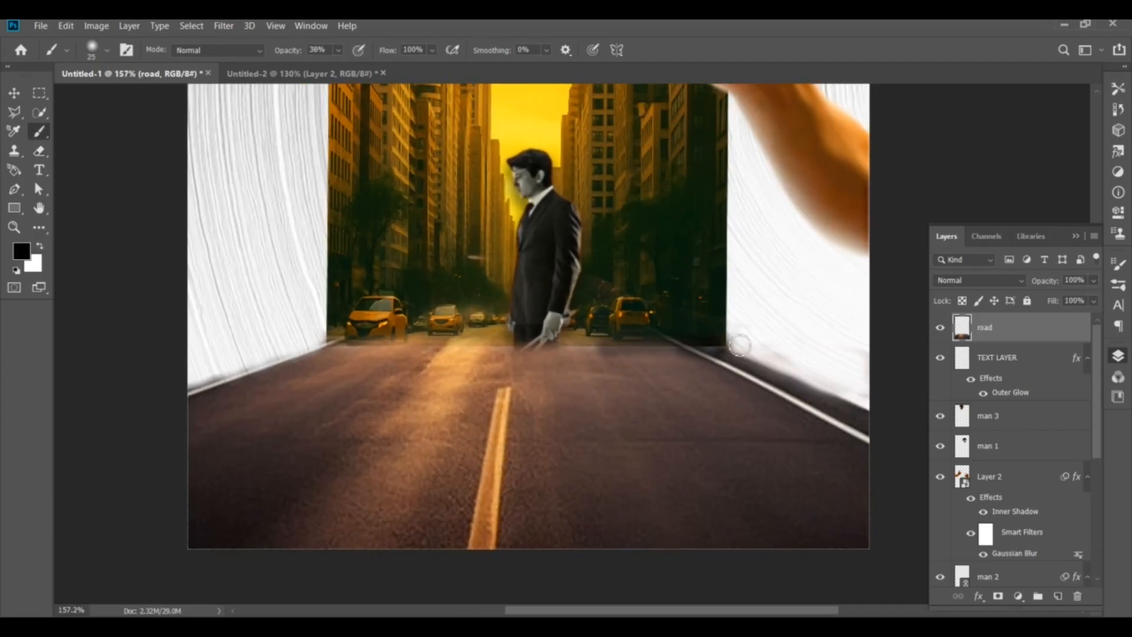
pyautogui.moveTo(740, 344); pyautogui.dragTo(577, 357)
# - Move the man 2 layer above the road layer so the man stands on the road
pyautogui.scroll(-3, 1002, 448)
pyautogui.scroll(3, 1002, 448)
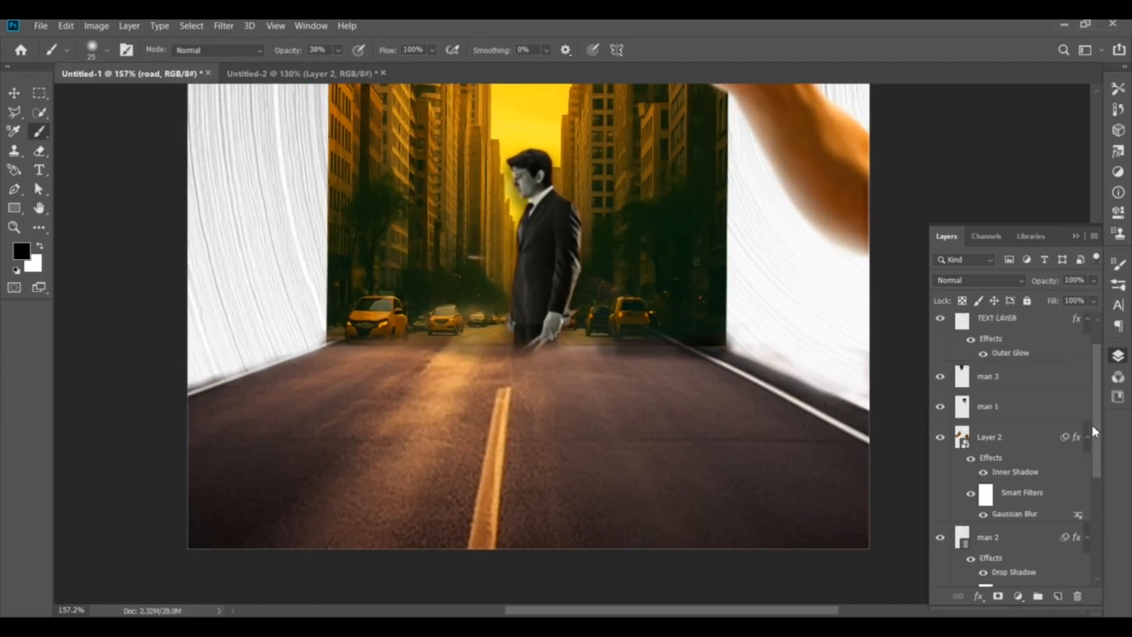
pyautogui.click(996, 475)
pyautogui.scroll(-1, 995, 521)
pyautogui.moveTo(995, 521); pyautogui.dragTo(996, 321)
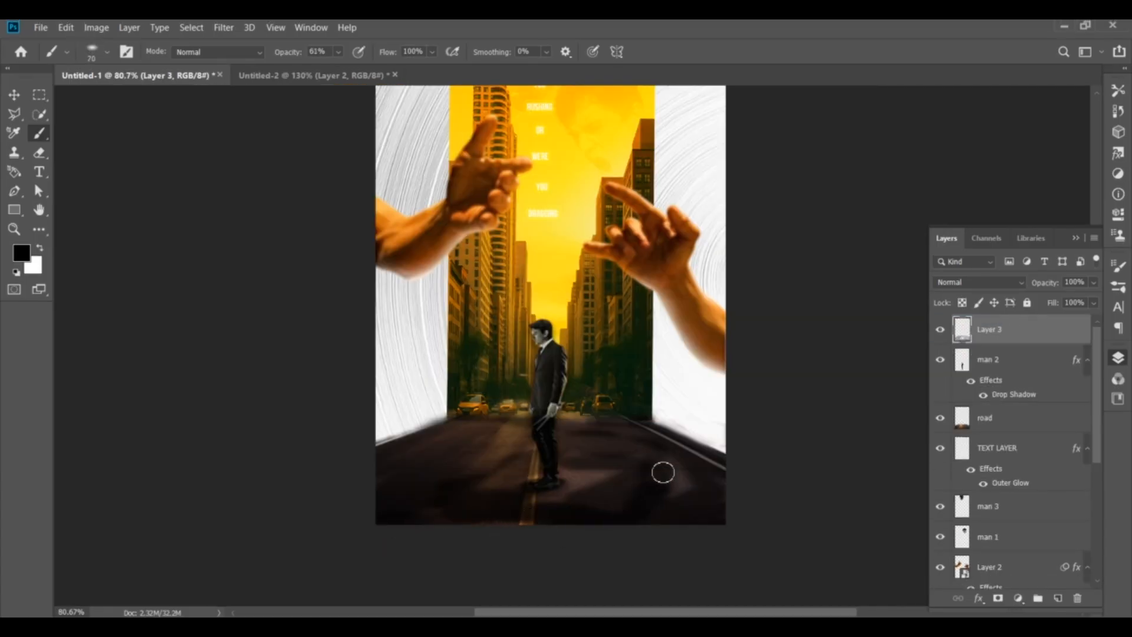
# - Darken the road on Layer 3 with a 70 px black brush at 61% and set the layer to Normal at 73% opacity
pyautogui.moveTo(663, 472)
pyautogui.mouseDown()
pyautogui.moveTo(549, 507)
pyautogui.moveTo(669, 501)
pyautogui.moveTo(508, 487)
pyautogui.moveTo(497, 439)
pyautogui.mouseUp()
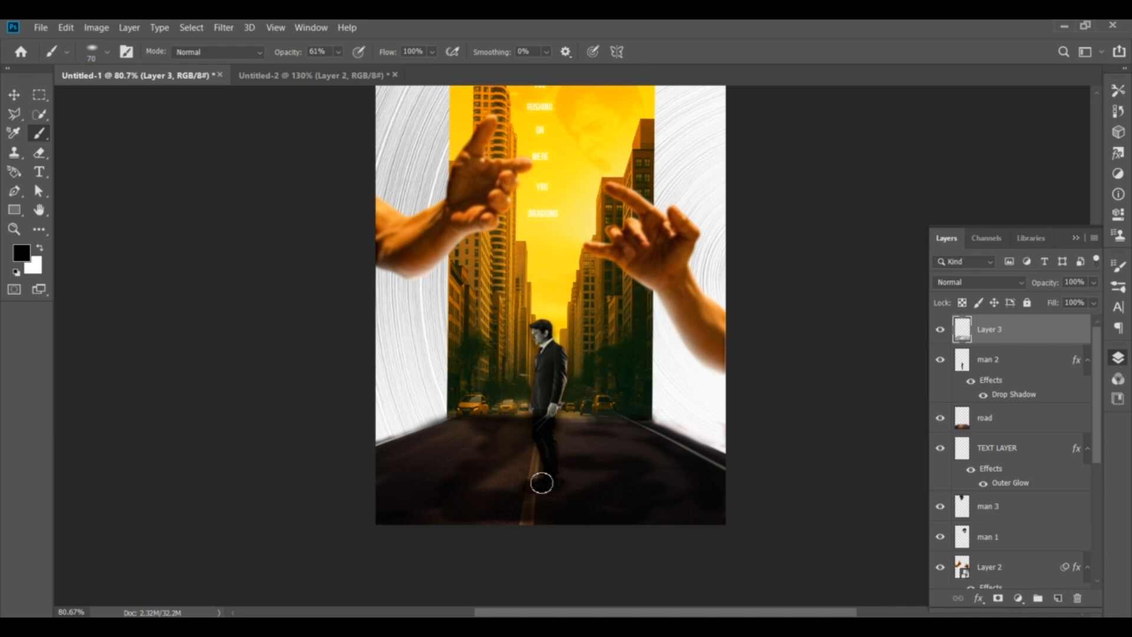
pyautogui.click(979, 283)
pyautogui.click(967, 302)
pyautogui.click(971, 283)
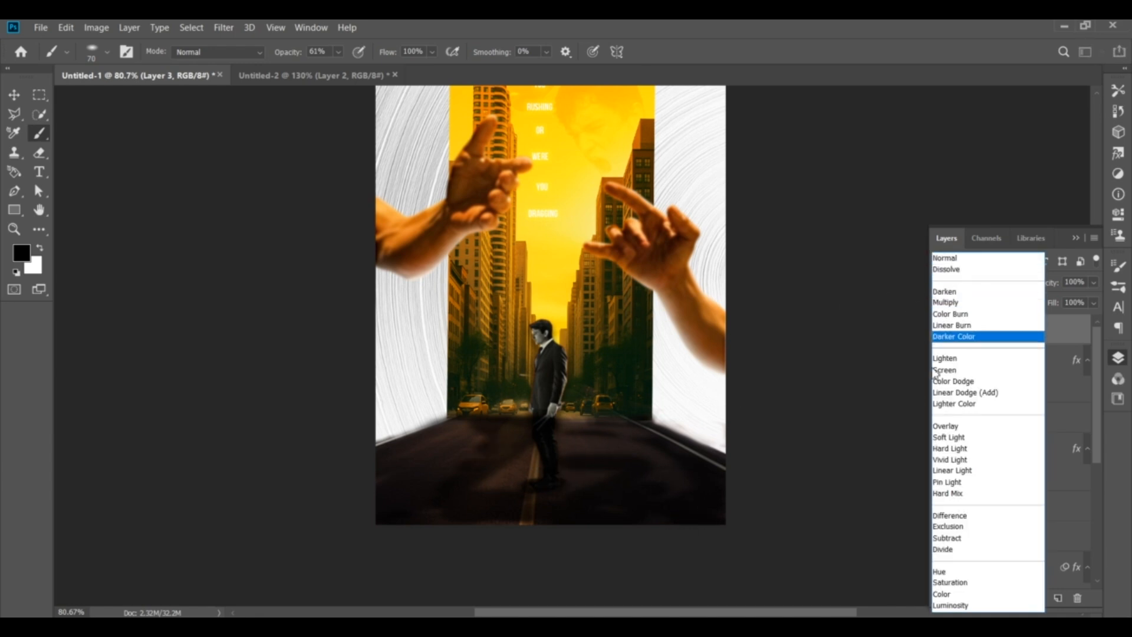
pyautogui.click(946, 258)
pyautogui.moveTo(1088, 298); pyautogui.dragTo(1067, 305)
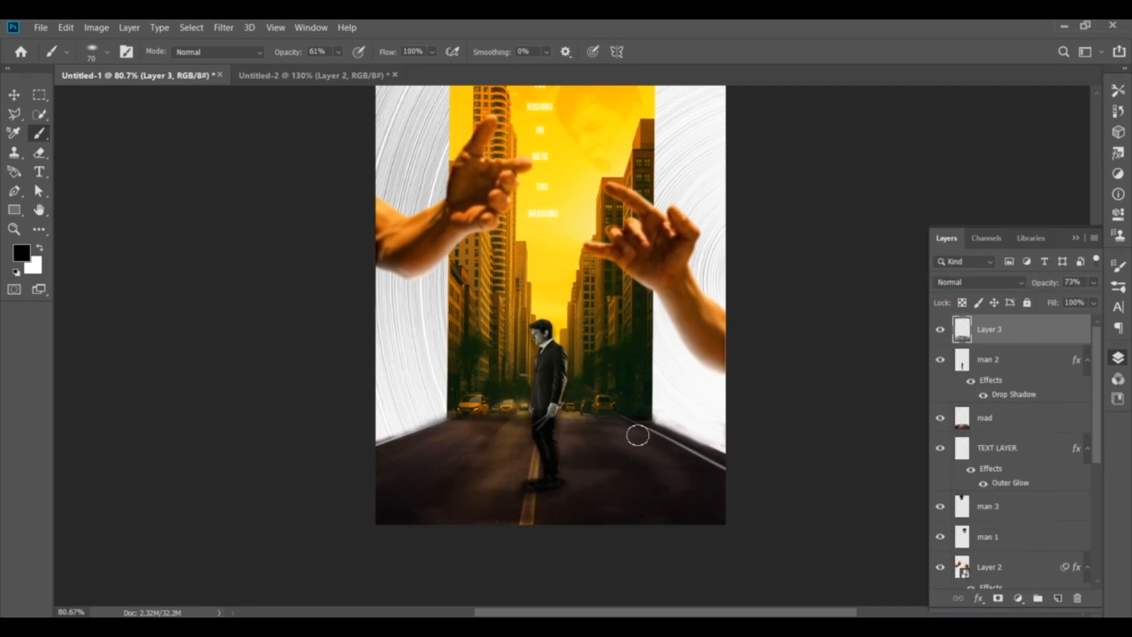
# - Paint further black strokes on Layer 3 over the road around the man's feet and the distant cars
pyautogui.moveTo(541, 471)
pyautogui.mouseDown()
pyautogui.moveTo(509, 442)
pyautogui.moveTo(477, 462)
pyautogui.mouseUp()
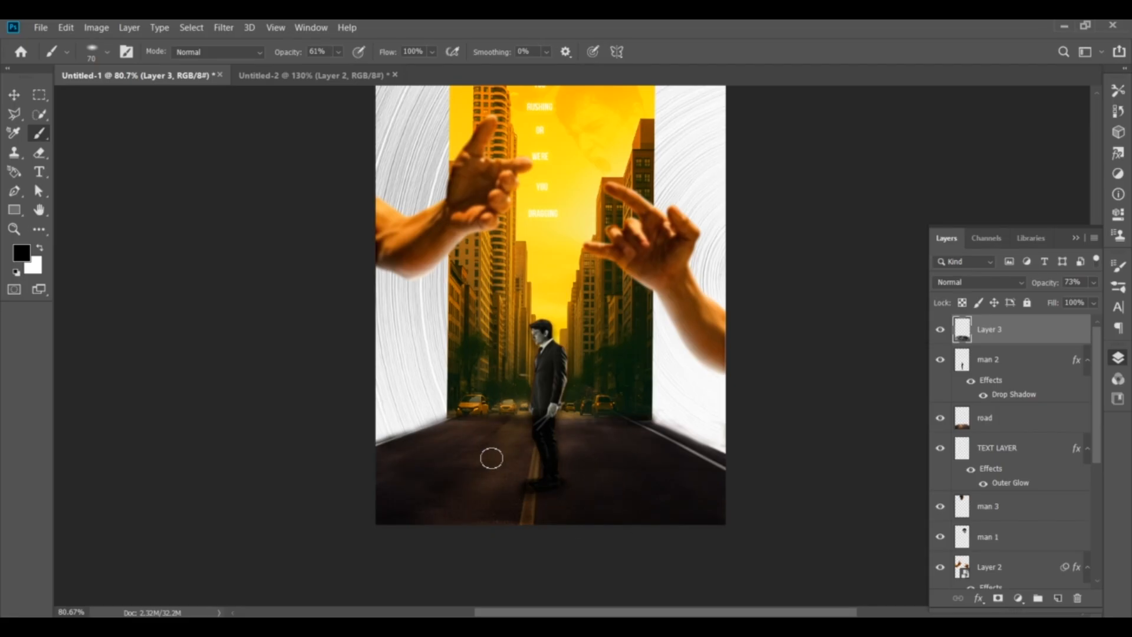
pyautogui.click(602, 402)
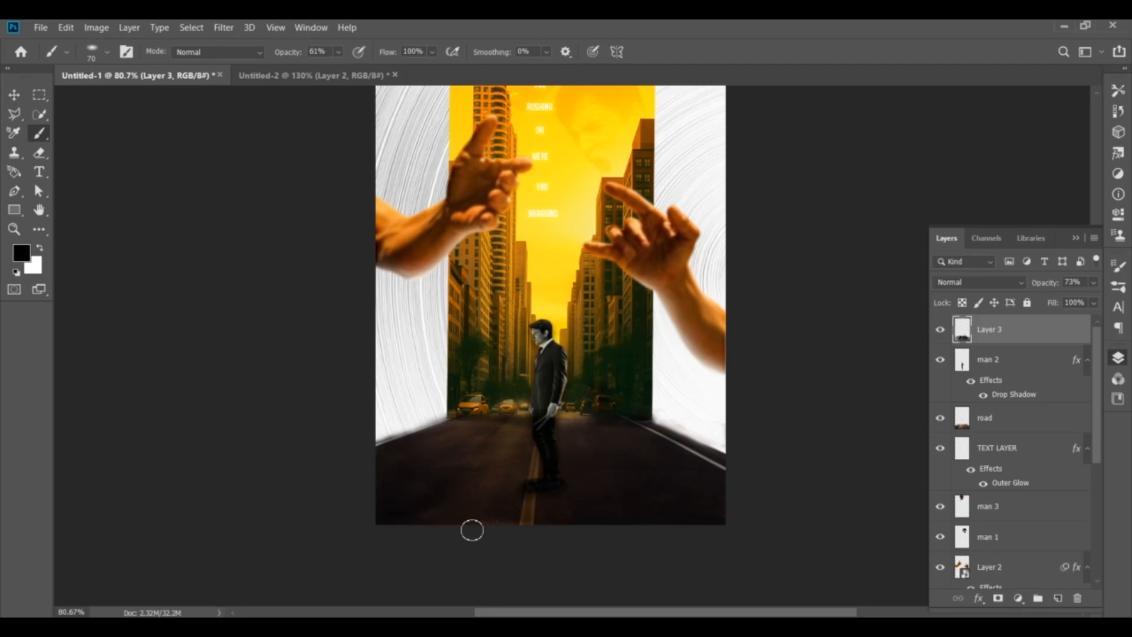
pyautogui.scroll(-2, 669, 508)
pyautogui.scroll(1, 669, 508)
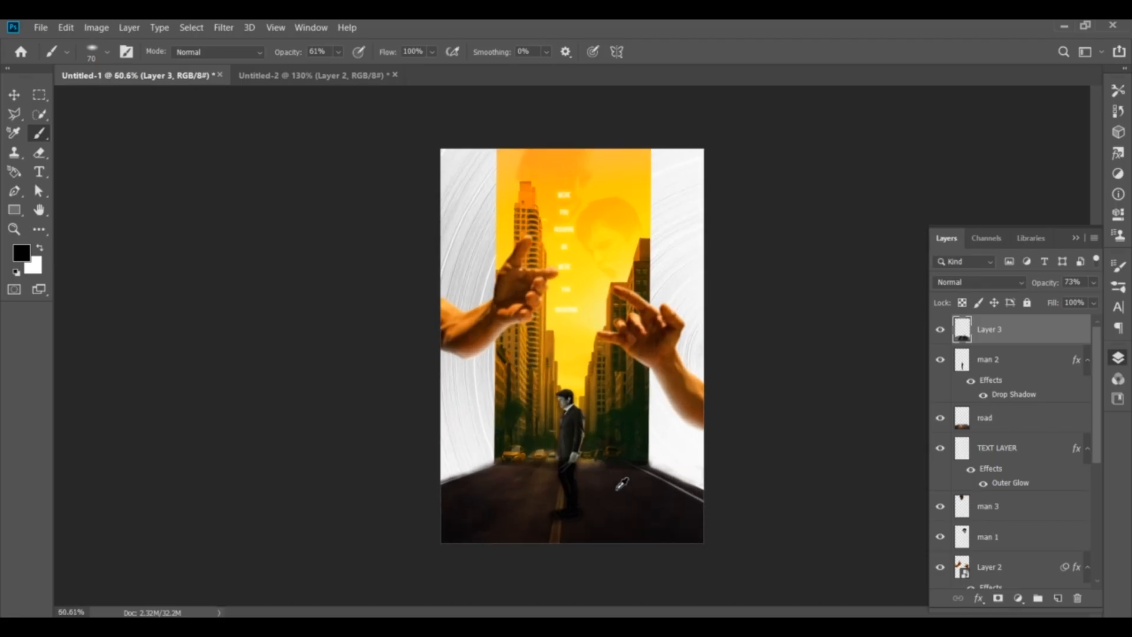
# - Sample yellow from the poster's sky and adjust the foreground colour to orange
pyautogui.click(13, 95)
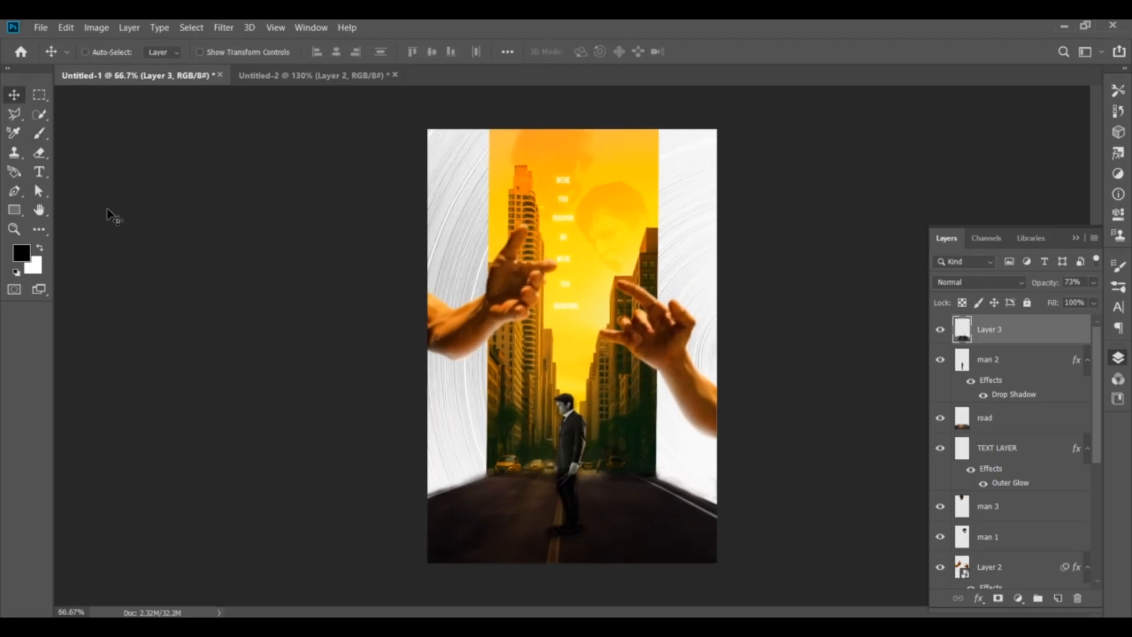
pyautogui.press('i')
pyautogui.click(500, 148)
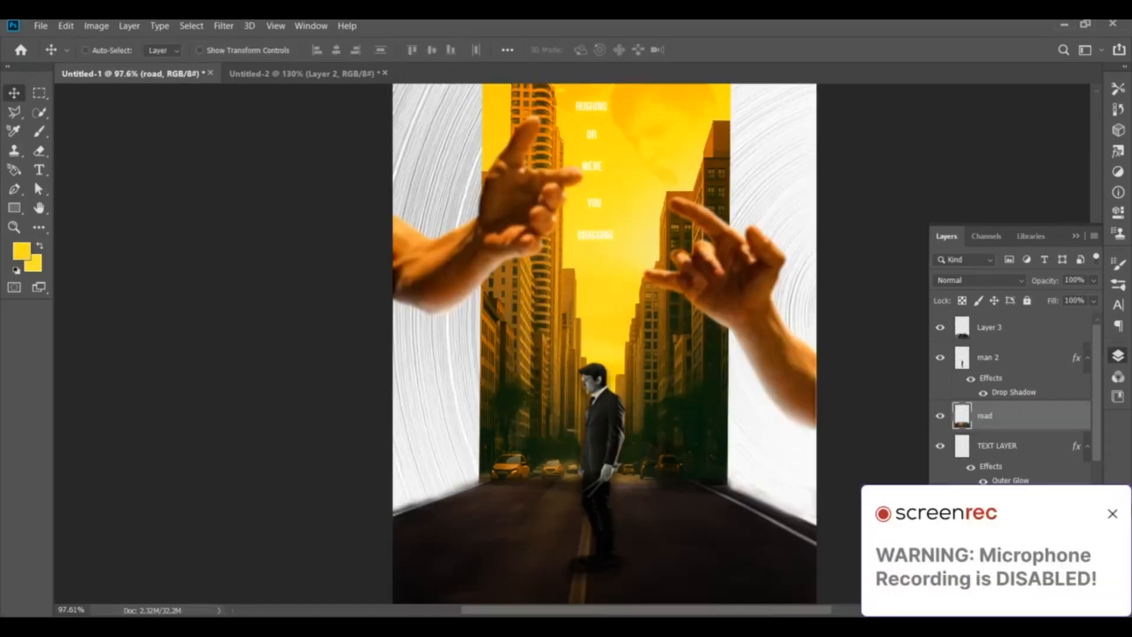
pyautogui.click(1112, 512)
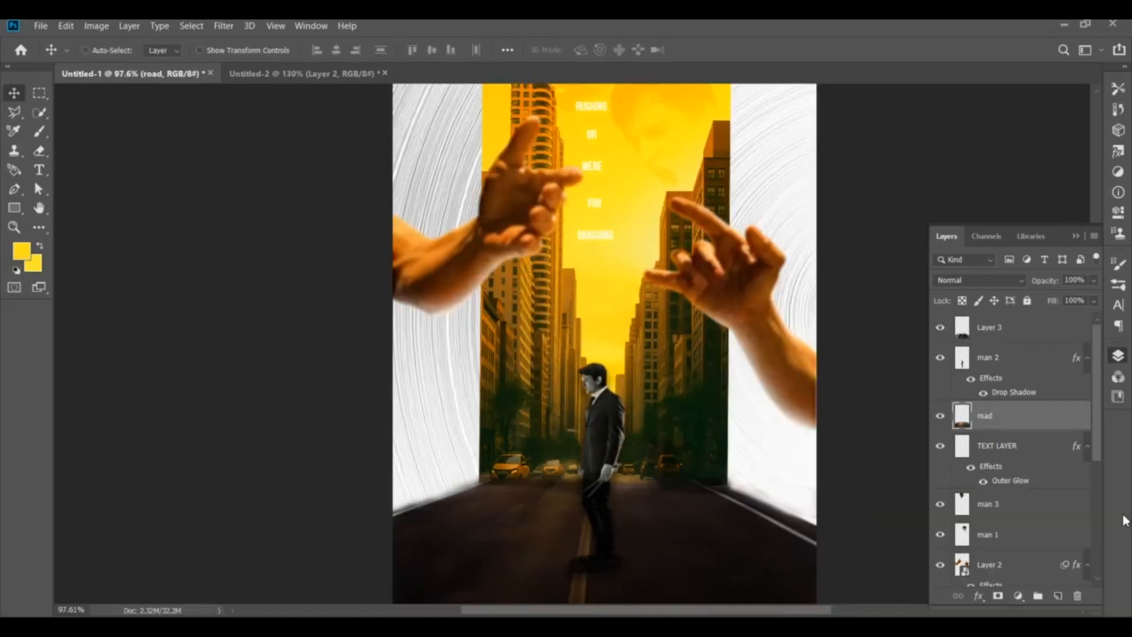
pyautogui.click(20, 252)
pyautogui.moveTo(479, 521); pyautogui.dragTo(479, 527)
pyautogui.click(435, 362)
pyautogui.click(595, 355)
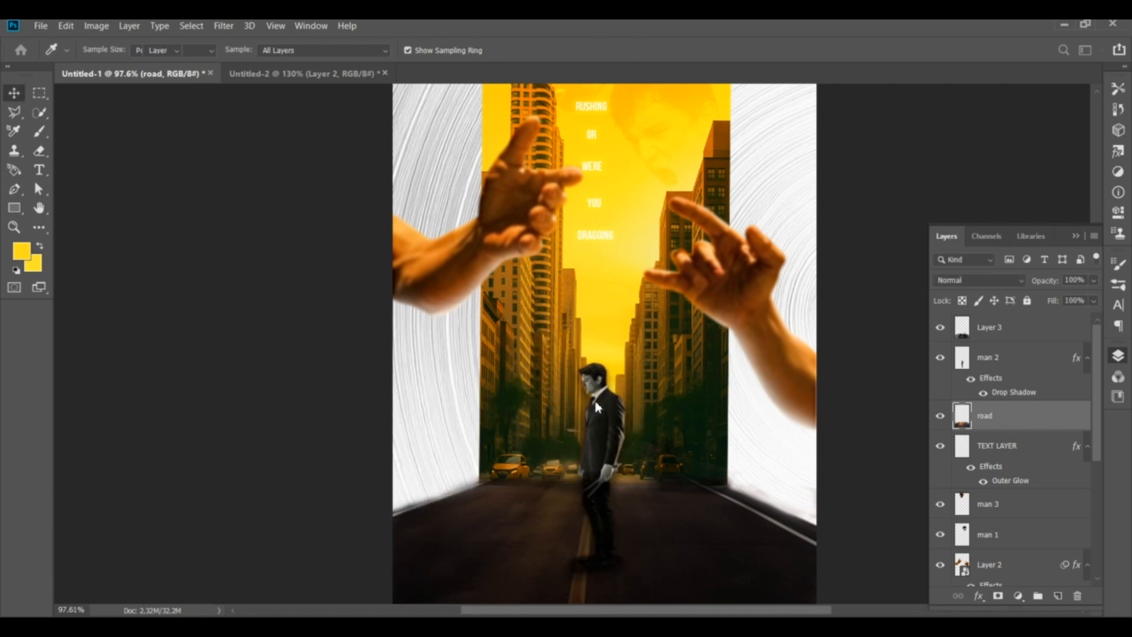
# - Add a layer above the road and paint an orange glow across its far end with a flattened soft 70 px brush
pyautogui.click(1058, 596)
pyautogui.click(39, 131)
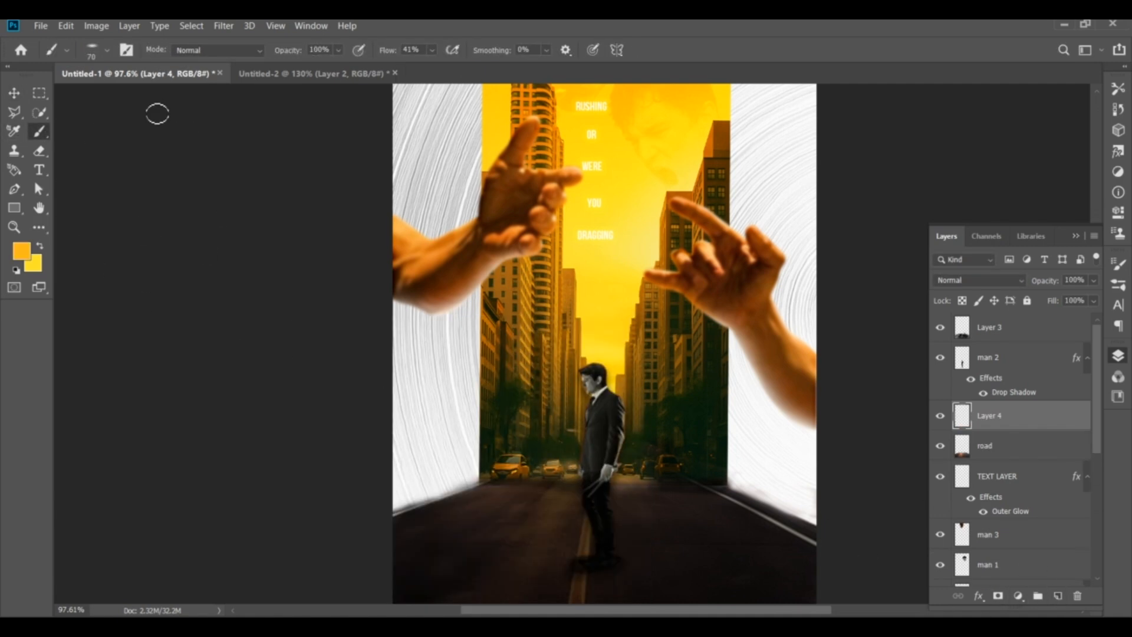
pyautogui.click(107, 51)
pyautogui.moveTo(47, 107); pyautogui.dragTo(48, 99)
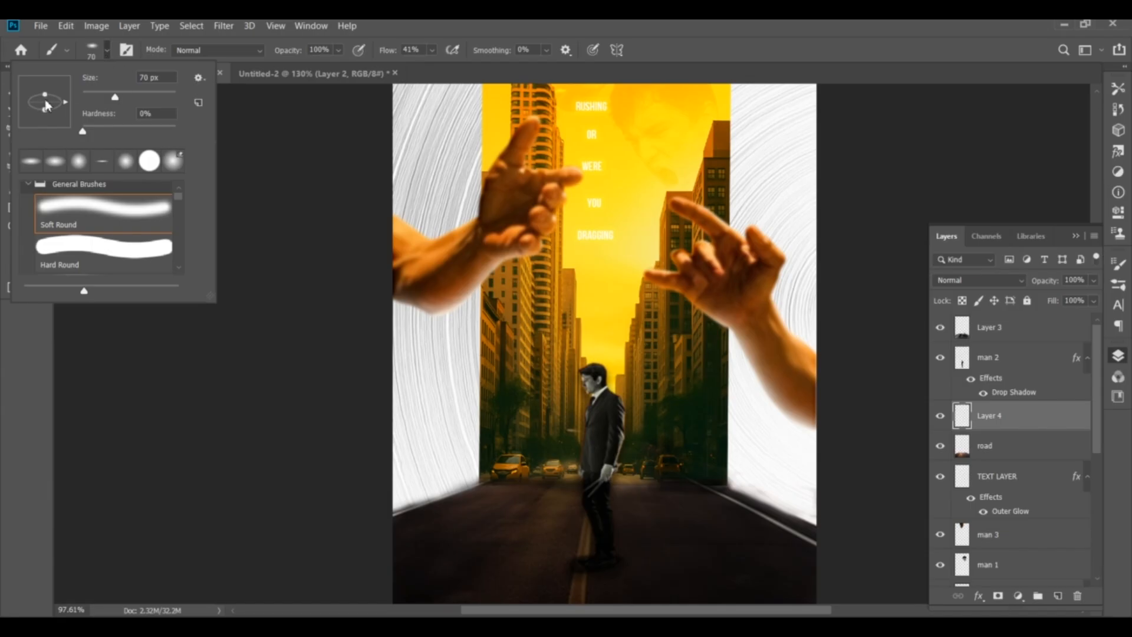
pyautogui.moveTo(477, 498)
pyautogui.mouseDown()
pyautogui.moveTo(709, 495)
pyautogui.moveTo(468, 497)
pyautogui.moveTo(733, 510)
pyautogui.moveTo(464, 508)
pyautogui.moveTo(766, 530)
pyautogui.moveTo(745, 513)
pyautogui.moveTo(614, 496)
pyautogui.mouseUp()
pyautogui.hotkey('ctrl', 'z')
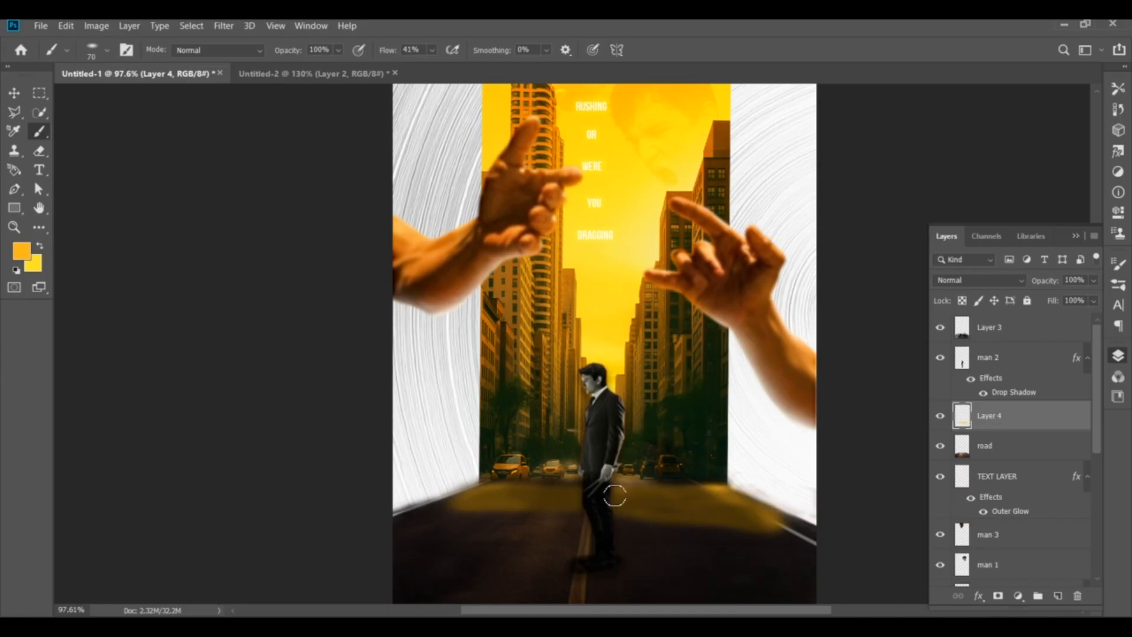
# - Set the orange glow layer's blend mode to Overlay
pyautogui.click(967, 281)
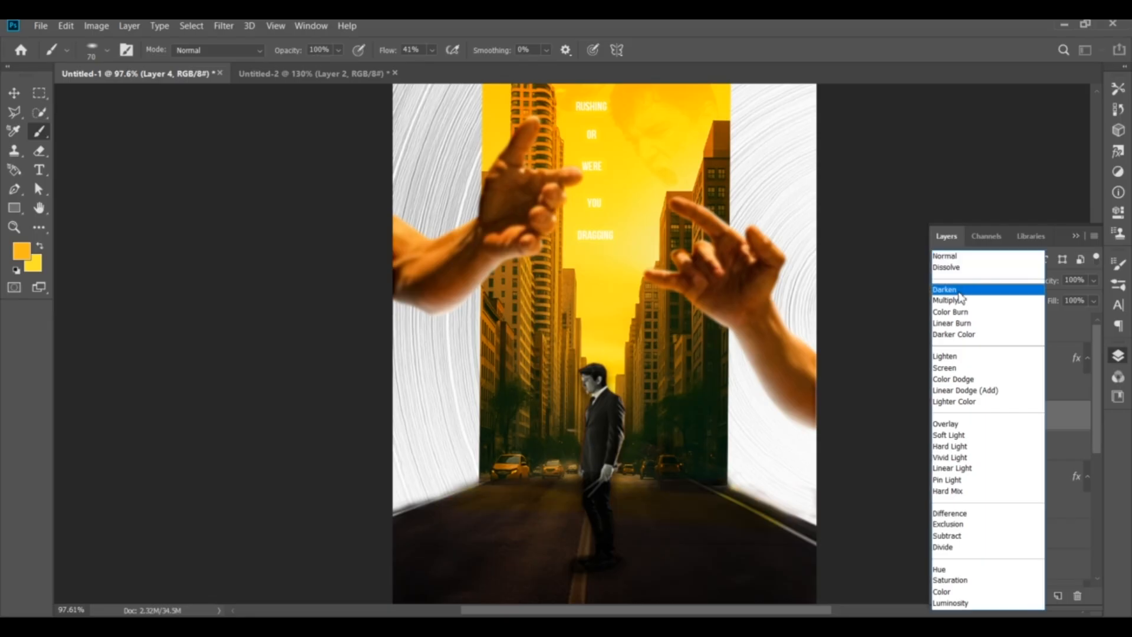
pyautogui.click(946, 423)
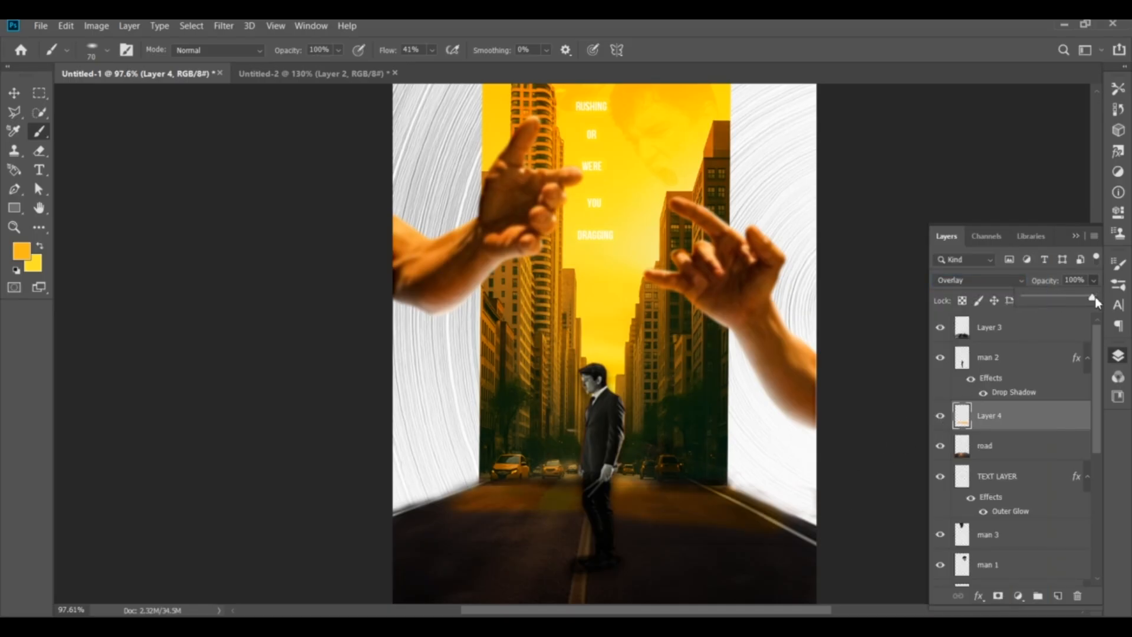
pyautogui.click(1075, 236)
pyautogui.press('v')
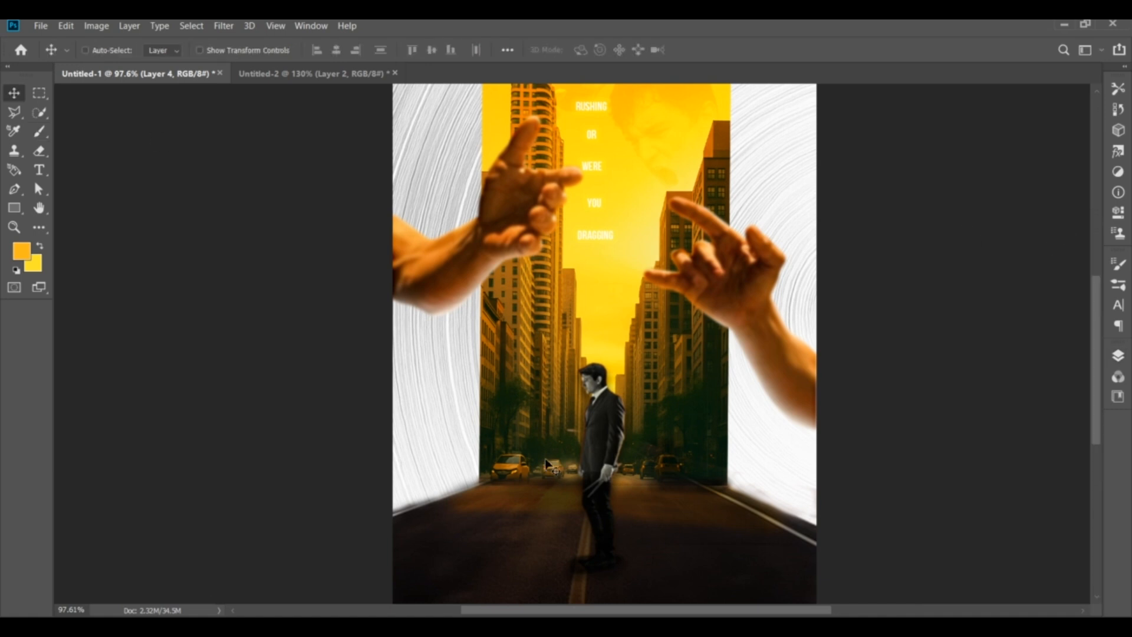
pyautogui.scroll(-3, 544, 459)
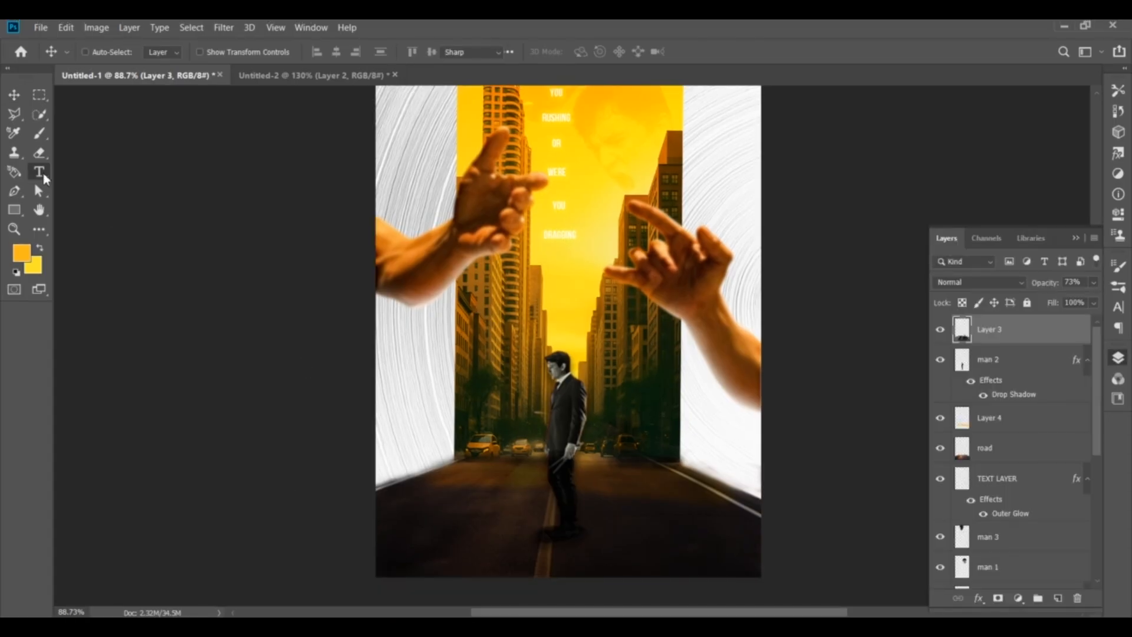
# - Add the title text WHIPLASH across the lower part of the poster
pyautogui.click(36, 172)
pyautogui.click(463, 436)
pyautogui.click(13, 95)
pyautogui.moveTo(489, 398); pyautogui.dragTo(538, 407)
pyautogui.click(38, 171)
pyautogui.tripleClick(537, 404)
pyautogui.write('WHIPLASH')
# - Set the title's font to Impact Regular and move the title down onto the road
pyautogui.click(155, 52)
pyautogui.write('IMPACT')
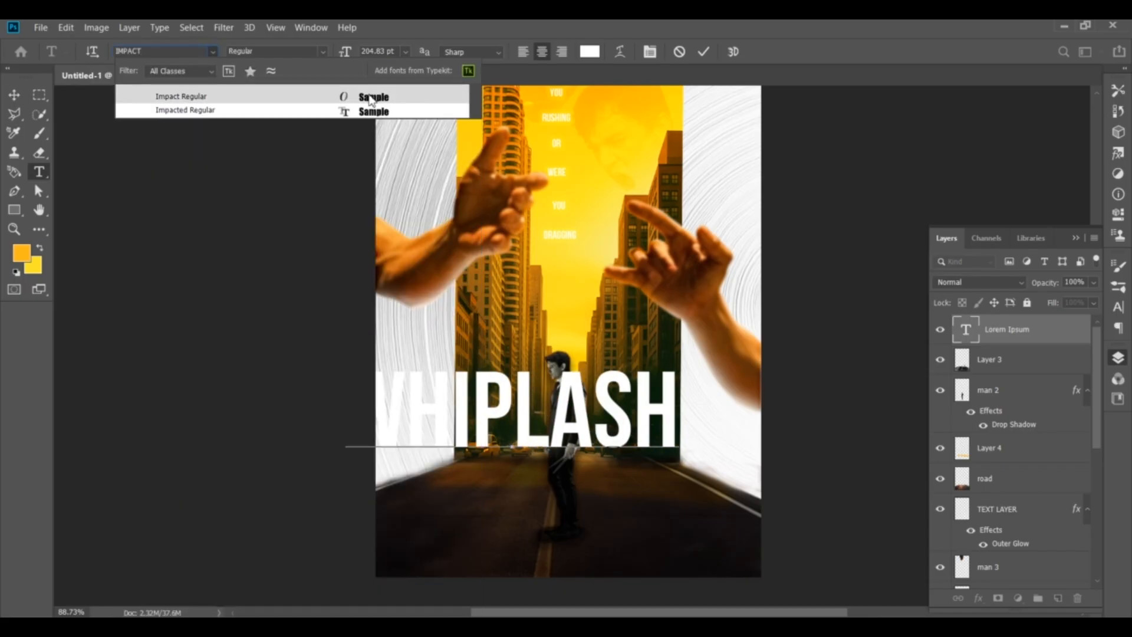
pyautogui.click(371, 97)
pyautogui.hotkey('ctrl', 'a')
pyautogui.click(213, 52)
pyautogui.write('IM')
pyautogui.click(357, 97)
pyautogui.click(14, 95)
pyautogui.moveTo(472, 383); pyautogui.dragTo(484, 479)
# - Rasterize the WHIPLASH title layer and transform the title to fit the poster
pyautogui.rightClick(970, 329)
pyautogui.rightClick(1020, 329)
pyautogui.click(876, 256)
pyautogui.hotkey('ctrl', 't')
pyautogui.click(707, 52)
# - Select and cut the WHIPLASH title from its layer, deselect, and open the Vanishing Point filter
pyautogui.press('m')
pyautogui.moveTo(406, 459); pyautogui.dragTo(543, 510)
pyautogui.press('Delete')
pyautogui.hotkey('ctrl', 'd')
pyautogui.click(228, 26)
pyautogui.click(260, 148)
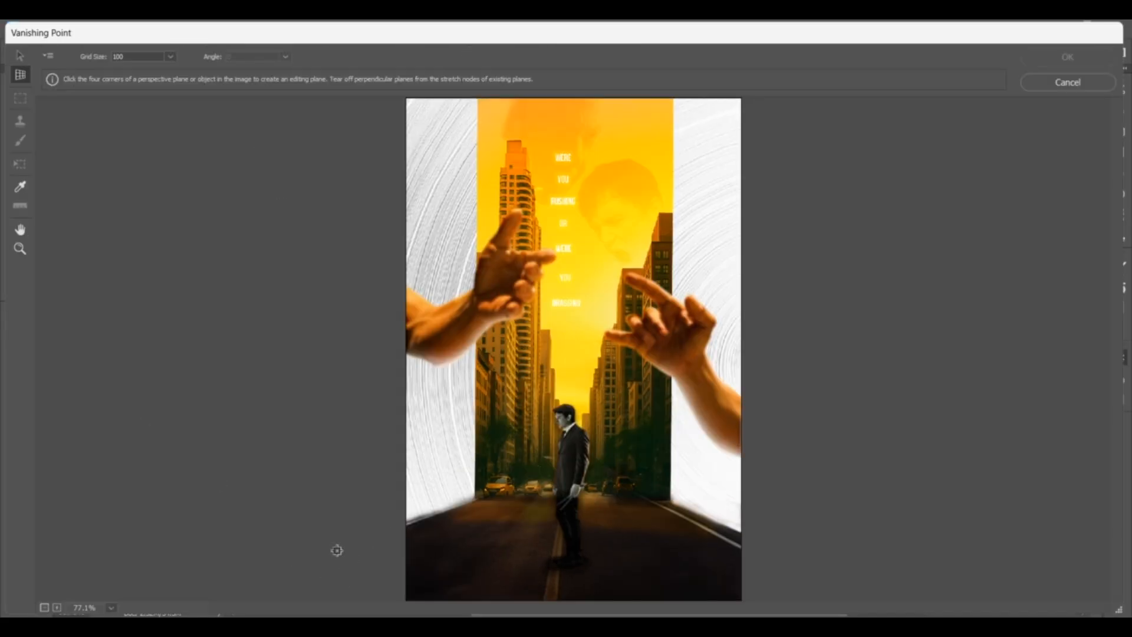
pyautogui.click(275, 586)
pyautogui.click(673, 494)
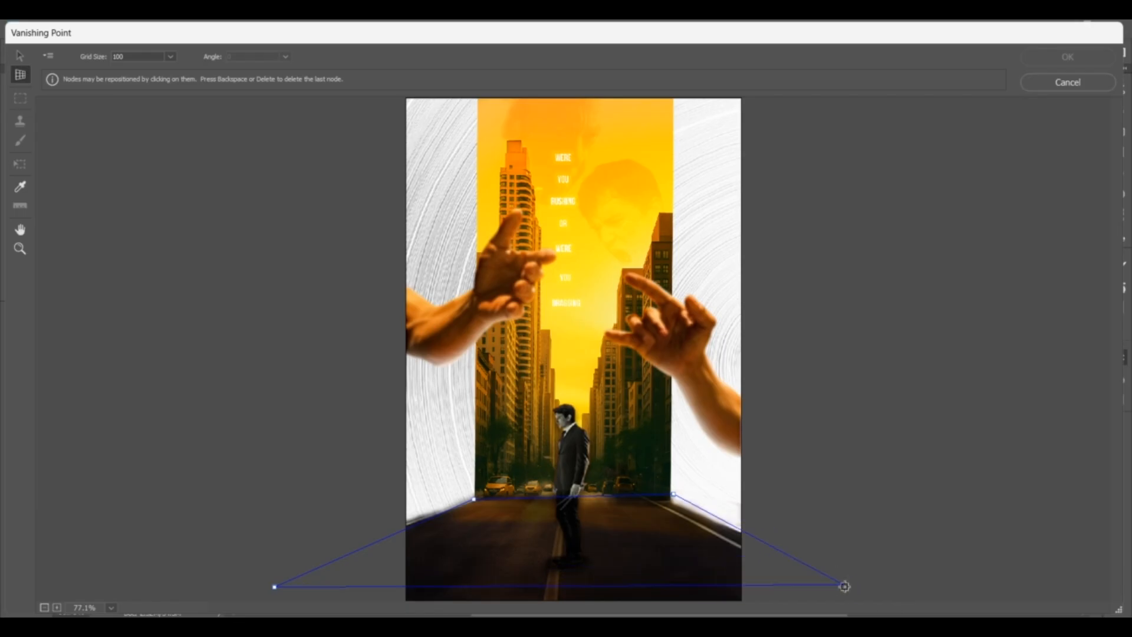
pyautogui.hotkey('ctrl', 'z')
# - Define a four-corner perspective plane over the road, extending beyond both sides of the poster
pyautogui.click(333, 552)
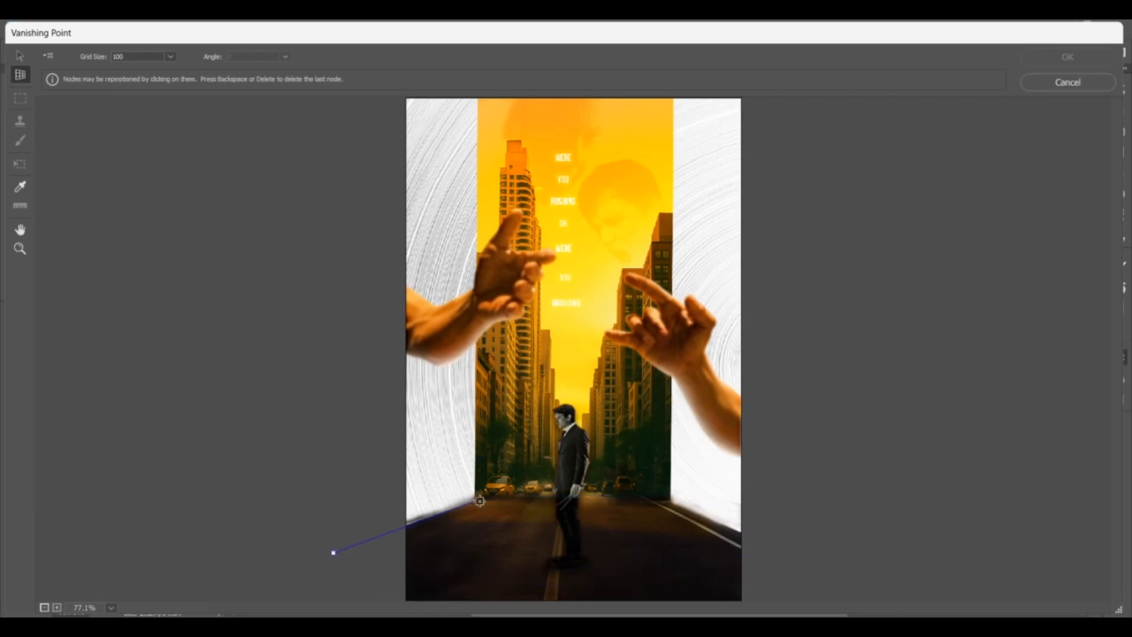
pyautogui.click(673, 499)
pyautogui.click(816, 551)
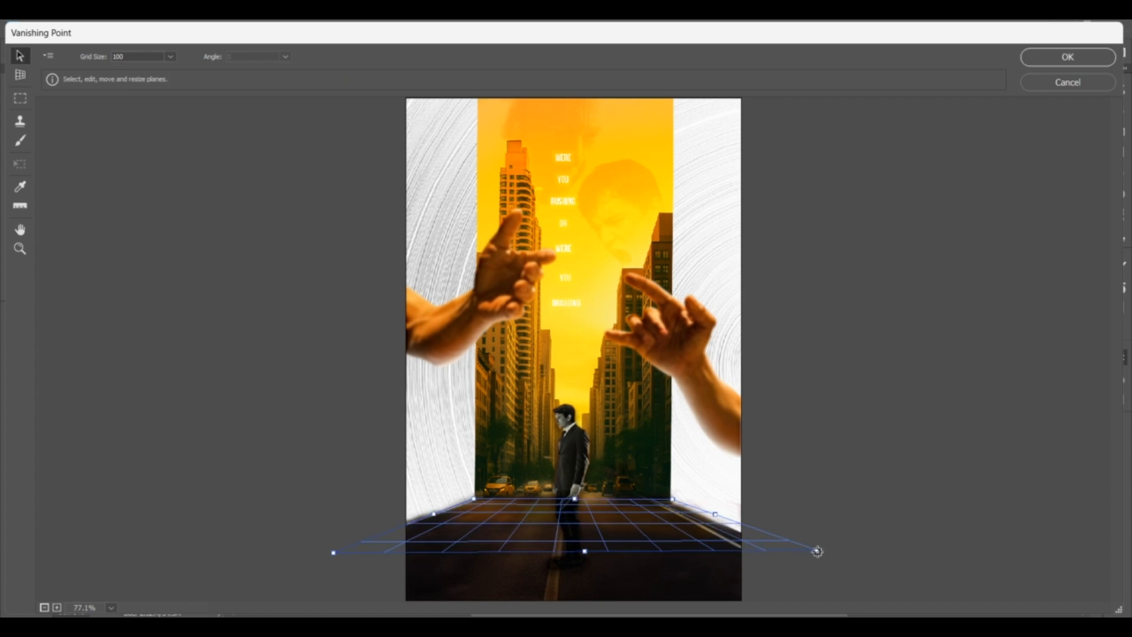
# - Paste the title into the perspective plane, place it across the road, widen it at both ends and apply the filter
pyautogui.hotkey('ctrl', 'v')
pyautogui.moveTo(457, 182); pyautogui.dragTo(566, 524)
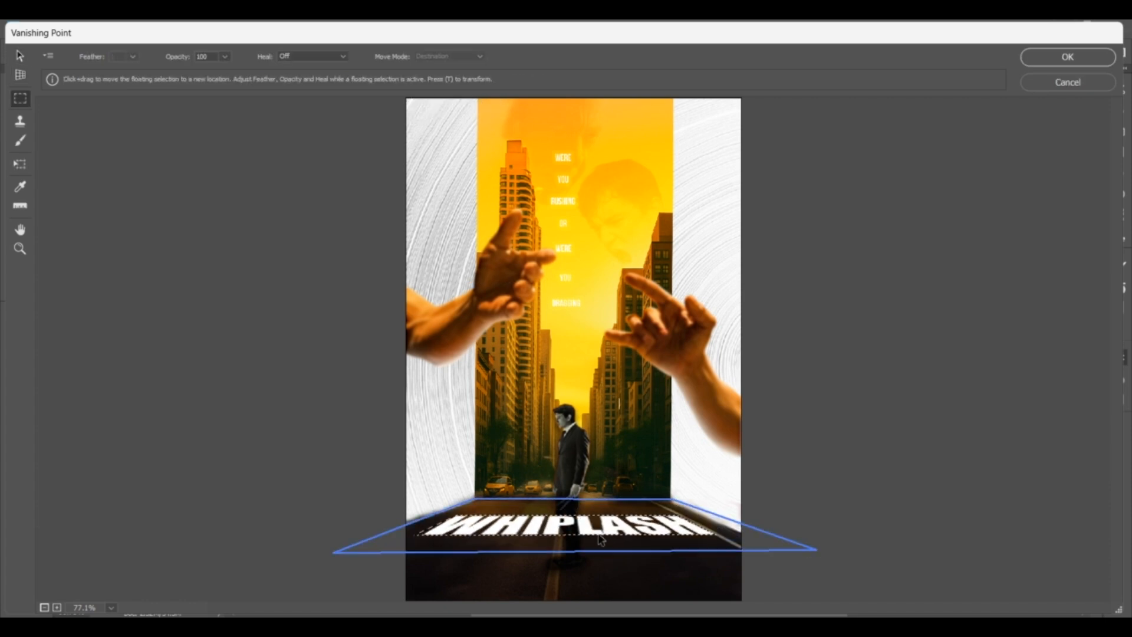
pyautogui.press('t')
pyautogui.moveTo(439, 524); pyautogui.dragTo(423, 524)
pyautogui.moveTo(695, 523); pyautogui.dragTo(714, 524)
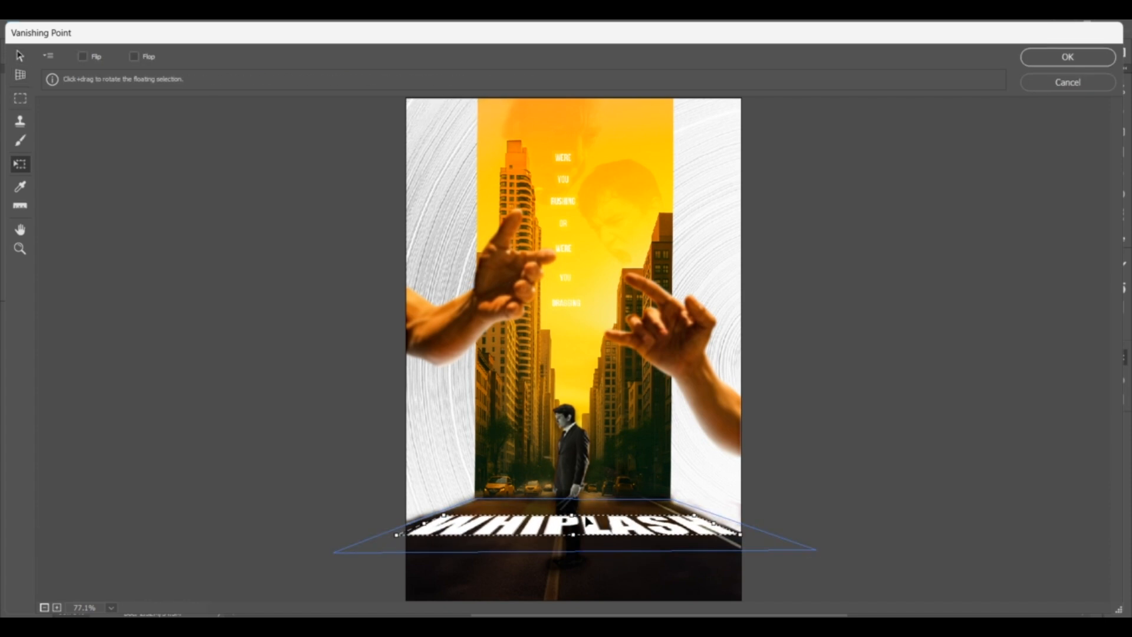
pyautogui.click(1044, 58)
# - Reposition the perspective title across the road at the man's feet and confirm its transform
pyautogui.press('v')
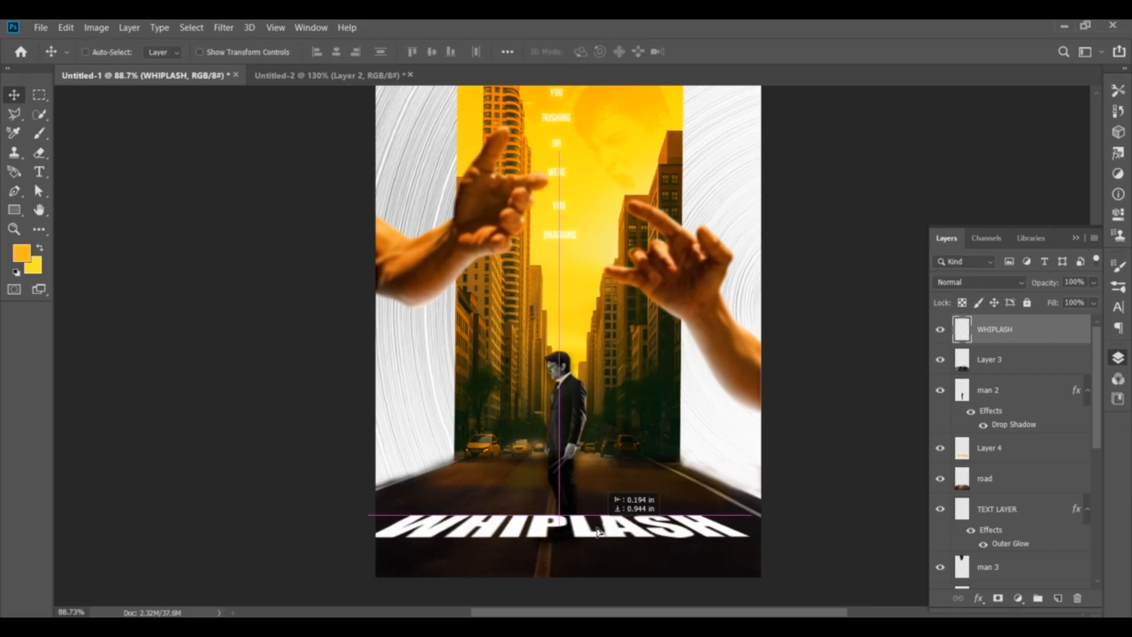
pyautogui.hotkey('ctrl', 't')
pyautogui.press('Return')
# - Move the man 2 layer above the WHIPLASH layer and shift the title slightly down
pyautogui.moveTo(1012, 381); pyautogui.dragTo(1002, 321)
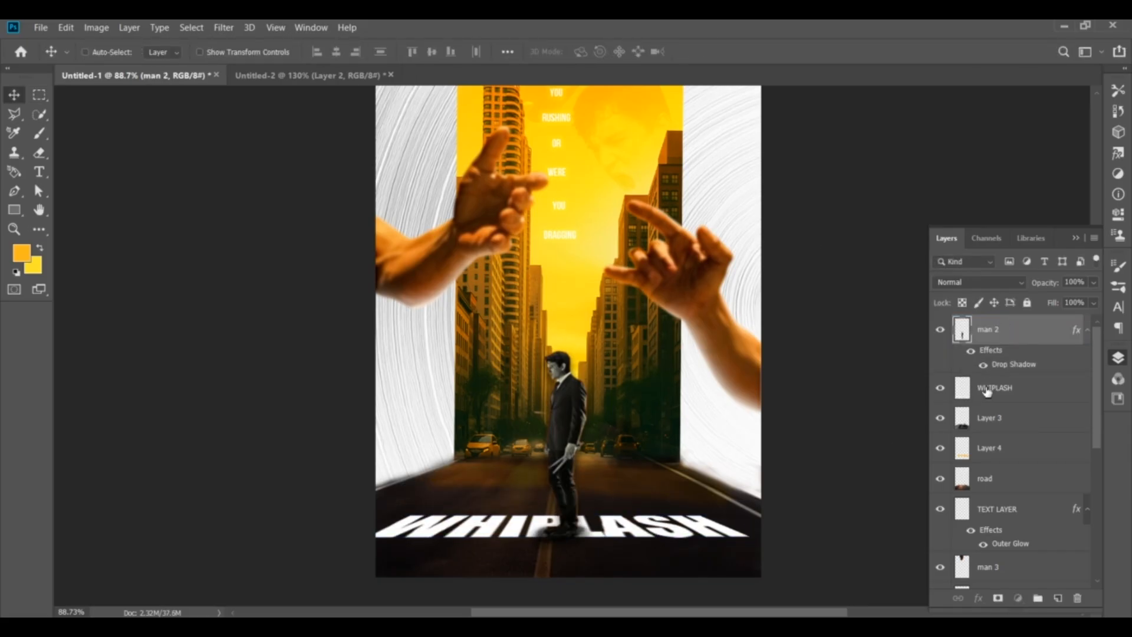
pyautogui.click(987, 390)
pyautogui.moveTo(679, 516); pyautogui.dragTo(679, 523)
# - Adjust the WHIPLASH layer's Blend If slider in Blending Options so the title blends into the road
pyautogui.click(989, 598)
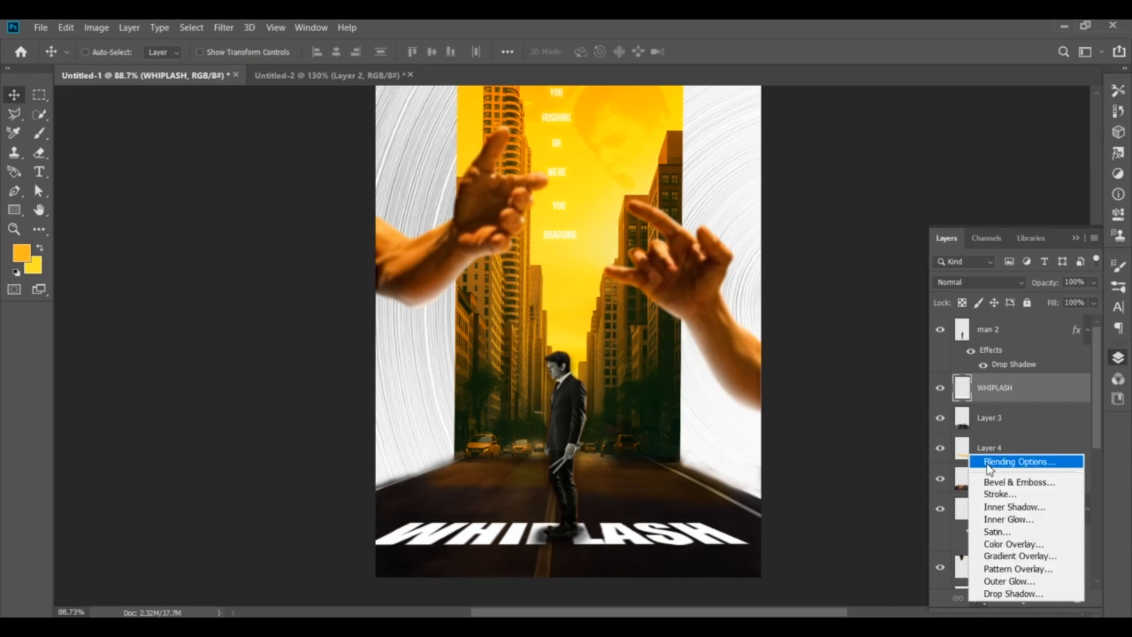
pyautogui.click(996, 460)
pyautogui.moveTo(756, 408); pyautogui.dragTo(781, 406)
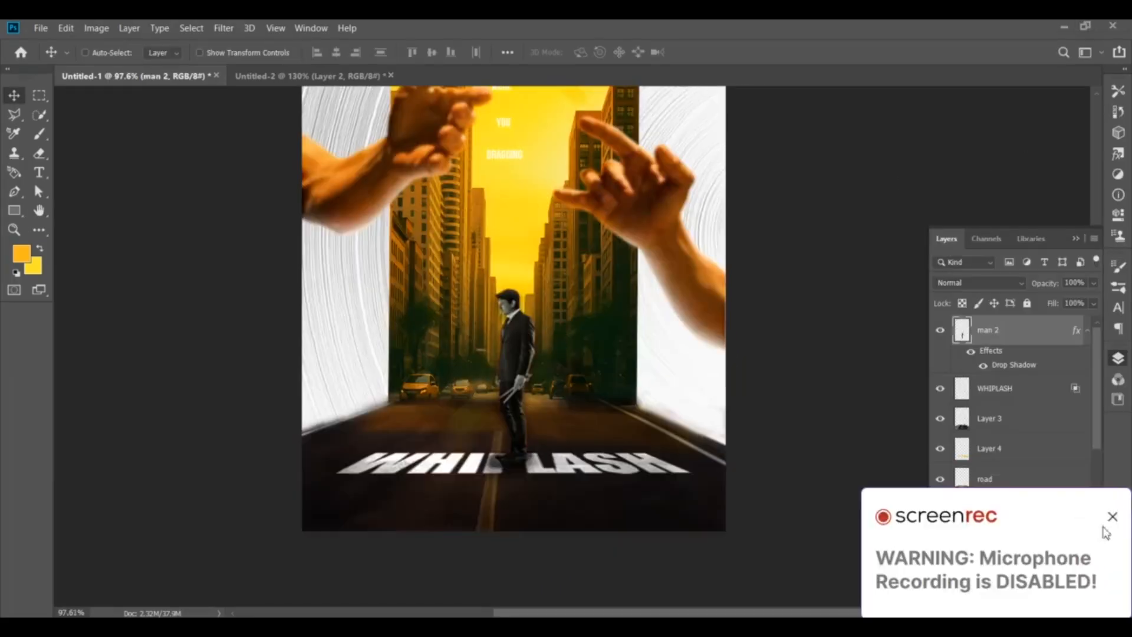
# - Dismiss the recorder warning and add the credit text "A FILM BY DAMIEN CHAZELLE" over the road
pyautogui.click(1112, 517)
pyautogui.click(39, 173)
pyautogui.click(415, 490)
pyautogui.write('A FILM BY DAMIEN CHAZELLE')
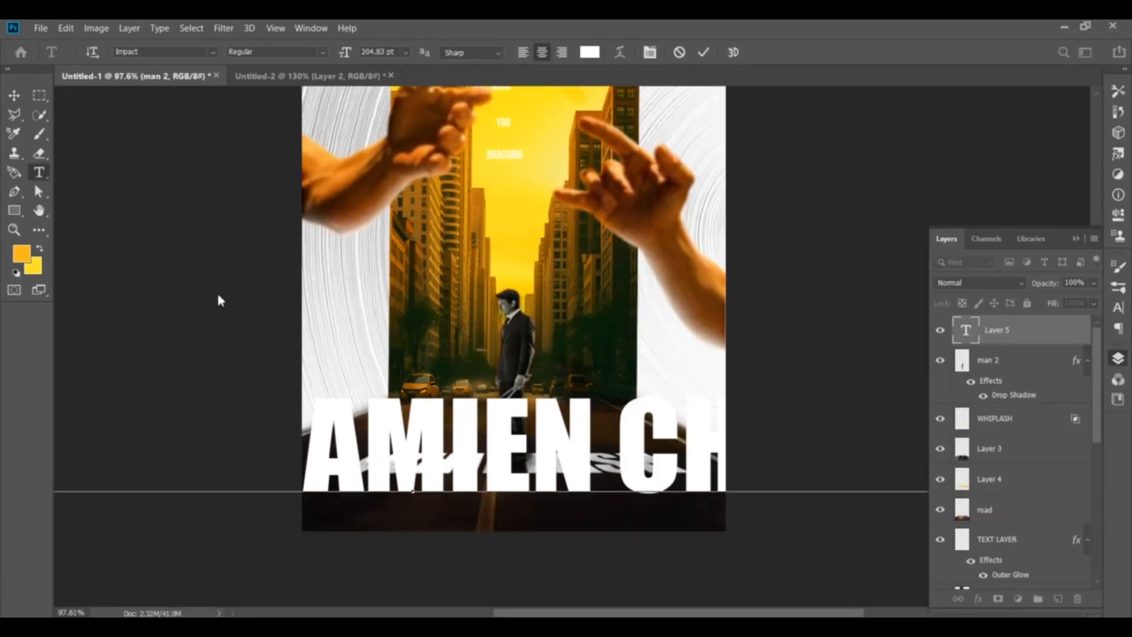
# - Scale the credit line down to about 56 pt and place it just below the title
pyautogui.click(14, 96)
pyautogui.hotkey('ctrl', 't')
pyautogui.moveTo(413, 386); pyautogui.dragTo(413, 490)
pyautogui.moveTo(452, 498); pyautogui.dragTo(524, 479)
pyautogui.press('Return')
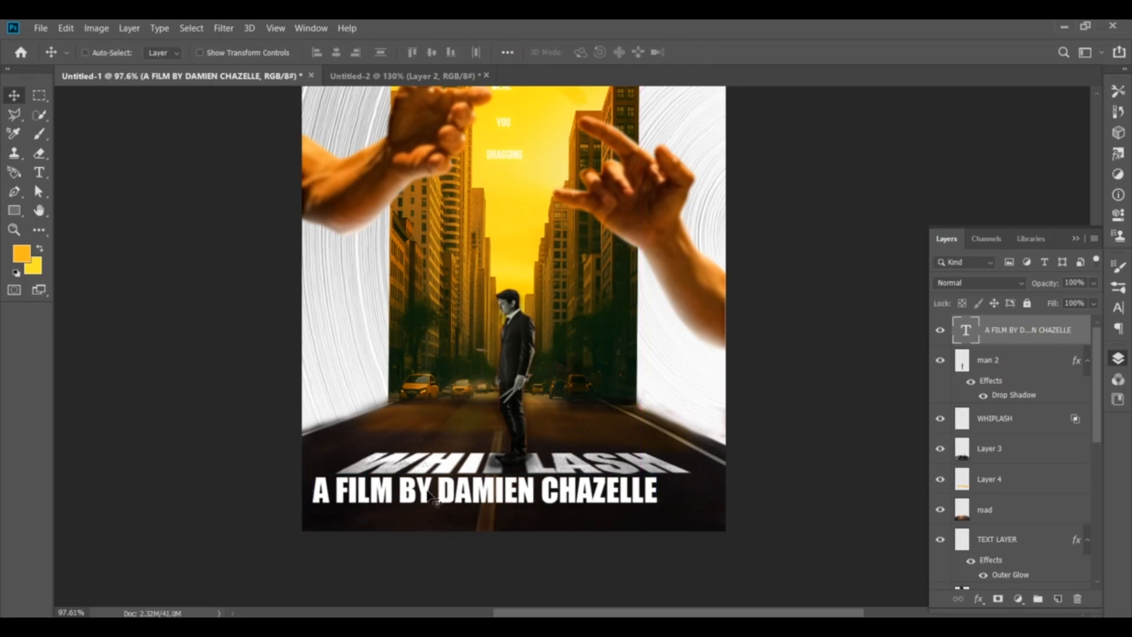
# - Set the words "A FILM BY" in the credit line to Poppins Medium
pyautogui.press('t')
pyautogui.doubleClick(432, 488)
pyautogui.moveTo(433, 488); pyautogui.dragTo(317, 480)
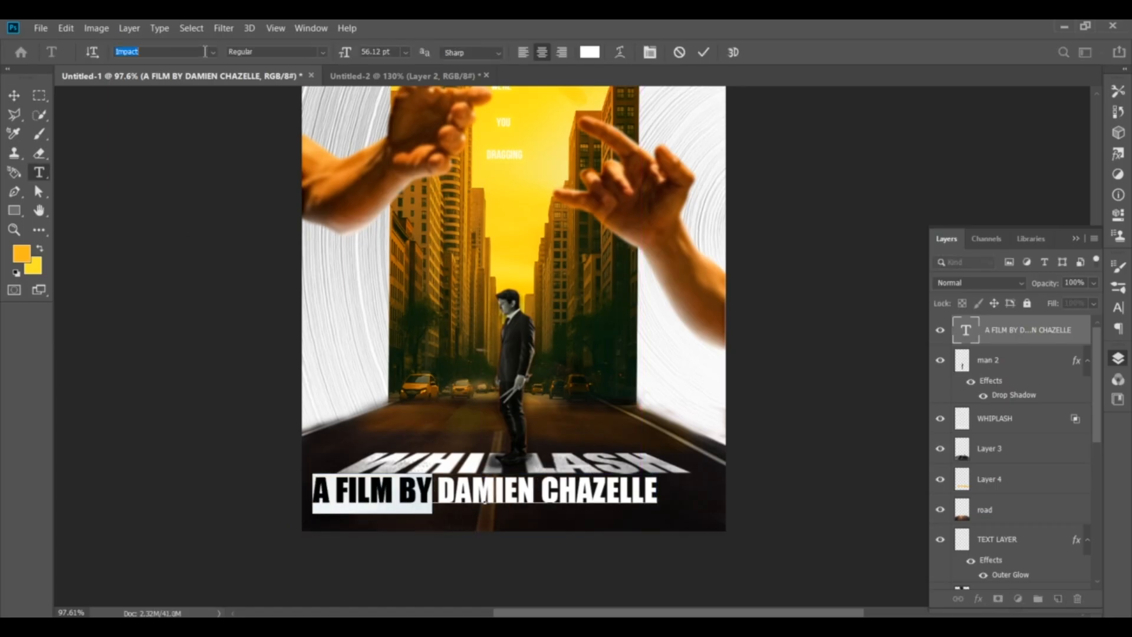
pyautogui.write('POP')
pyautogui.press('Return')
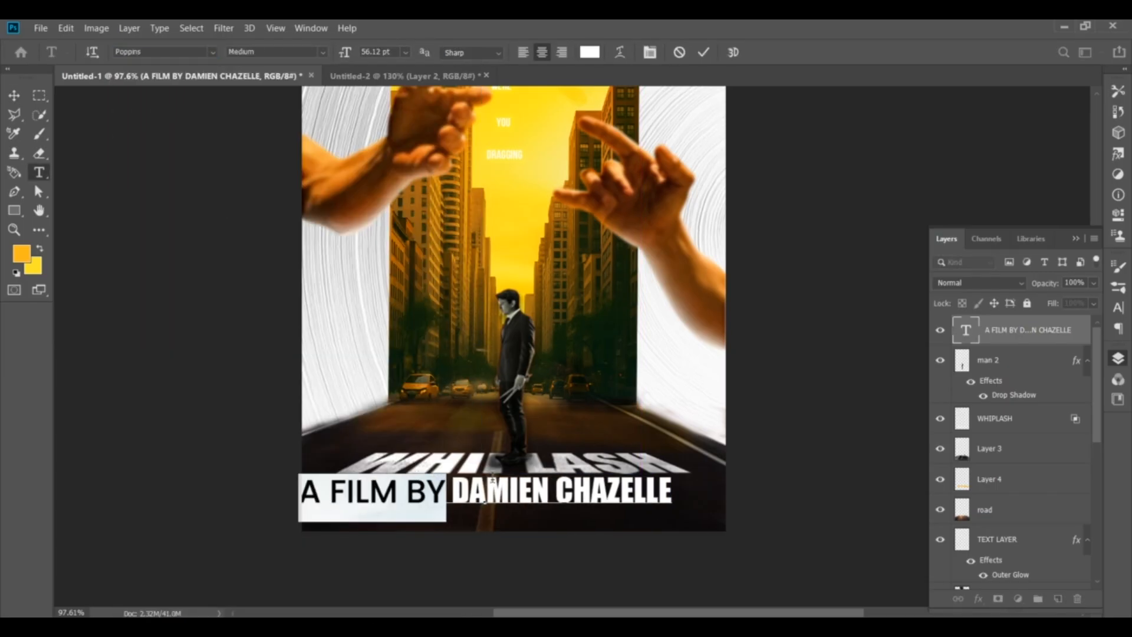
# - Set the words "DAMIEN CHAZELLE" in the credit line to Poppins Bold
pyautogui.moveTo(452, 490); pyautogui.dragTo(672, 490)
pyautogui.click(147, 51)
pyautogui.write('POP')
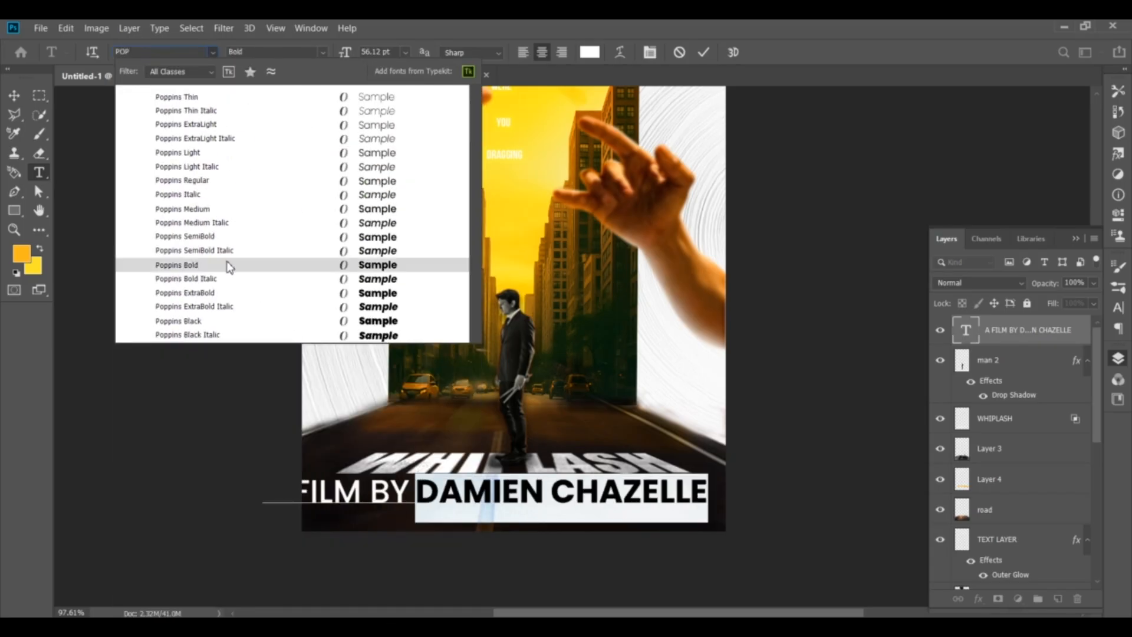
pyautogui.click(217, 268)
pyautogui.hotkey('ctrl', 'Return')
# - Scale the credit line down to about 22 pt and centre it below the WHIPLASH title
pyautogui.press('v')
pyautogui.hotkey('ctrl', 't')
pyautogui.moveTo(708, 498); pyautogui.dragTo(538, 498)
pyautogui.moveTo(490, 499); pyautogui.dragTo(602, 489)
pyautogui.moveTo(652, 489); pyautogui.dragTo(542, 502)
pyautogui.moveTo(500, 492); pyautogui.dragTo(594, 499)
pyautogui.press('Return')
# - Color "DAMIEN CHAZELLE" orange and move the credit line slightly up toward the title
pyautogui.doubleClick(485, 500)
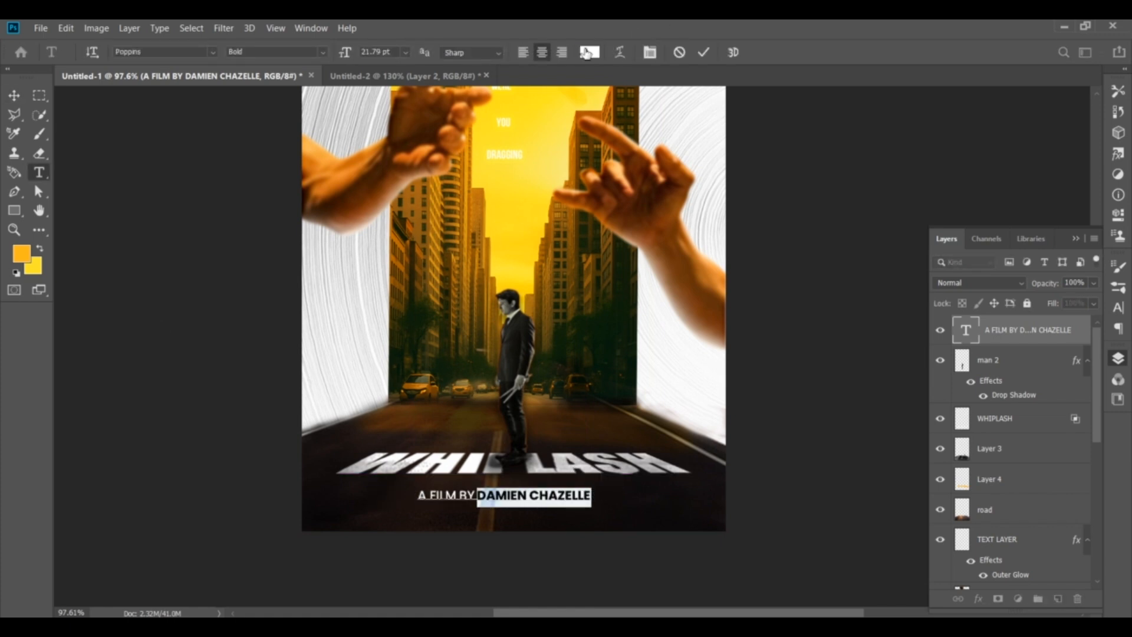
pyautogui.click(586, 53)
pyautogui.moveTo(476, 533)
pyautogui.mouseDown()
pyautogui.moveTo(473, 512)
pyautogui.moveTo(477, 532)
pyautogui.mouseUp()
pyautogui.click(446, 376)
pyautogui.click(597, 358)
pyautogui.click(14, 96)
pyautogui.doubleClick(492, 499)
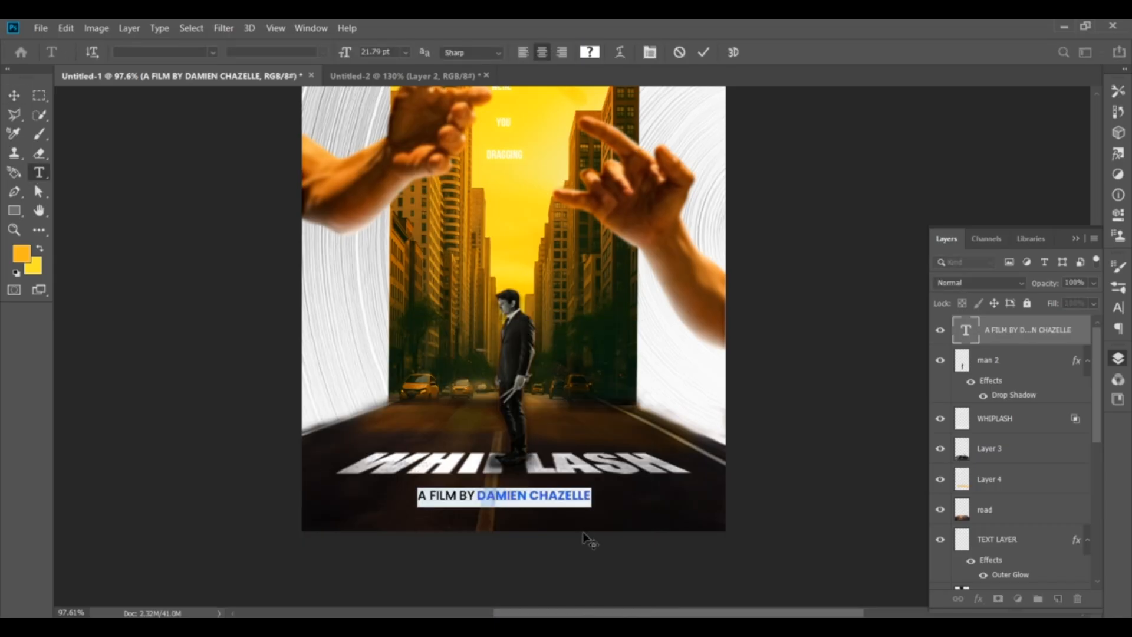
pyautogui.click(14, 95)
pyautogui.moveTo(540, 496); pyautogui.dragTo(506, 484)
pyautogui.scroll(5, 520, 496)
pyautogui.hotkey('ctrl', 't')
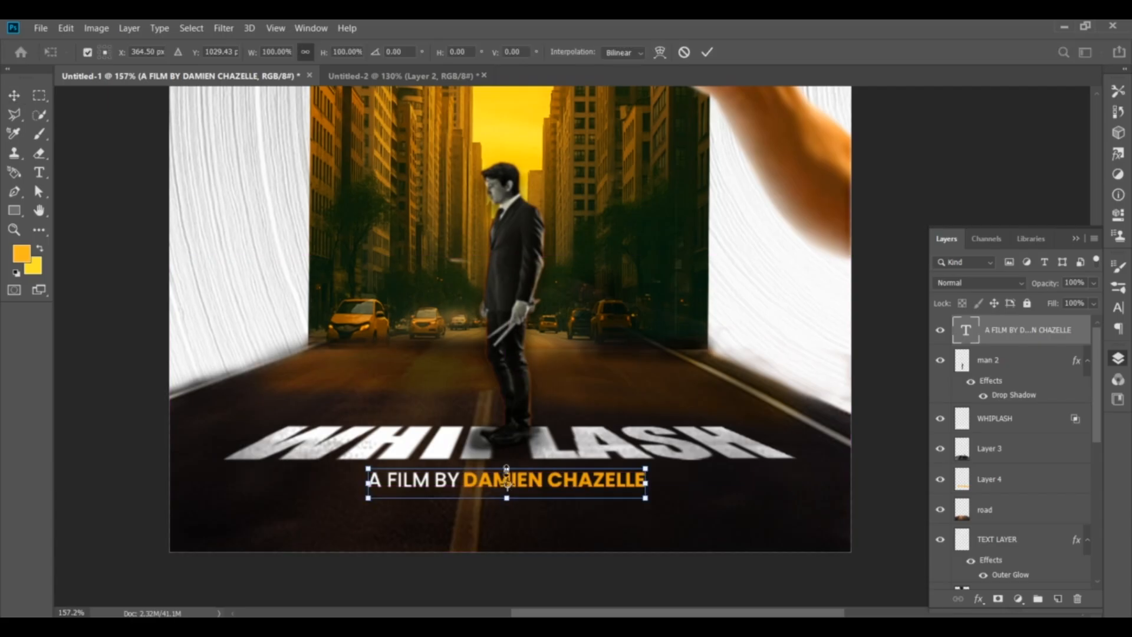
pyautogui.rightClick(506, 498)
pyautogui.rightClick(446, 484)
pyautogui.press('Escape')
pyautogui.press('Escape')
# - Rasterize the credit text layer and apply a Perspective transform that widens its lower edge to match the road
pyautogui.rightClick(1003, 334)
pyautogui.click(859, 258)
pyautogui.rightClick(553, 485)
pyautogui.rightClick(566, 474)
pyautogui.click(520, 473)
pyautogui.hotkey('ctrl', 't')
pyautogui.rightClick(519, 473)
pyautogui.click(540, 347)
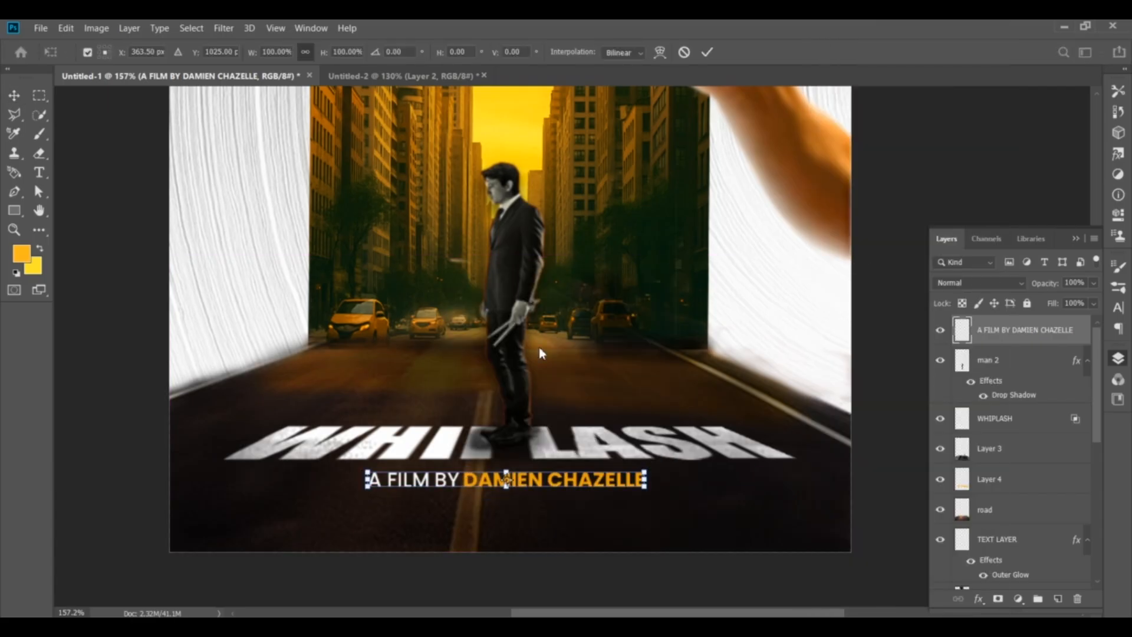
pyautogui.moveTo(645, 494); pyautogui.dragTo(663, 492)
pyautogui.press('Return')
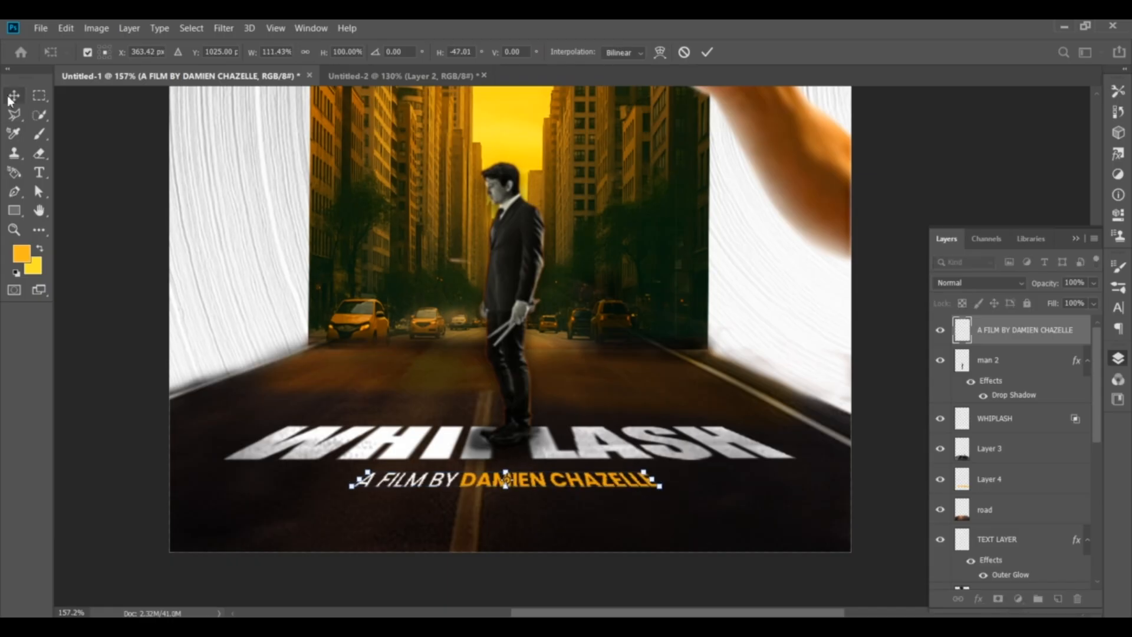
# - Adjust the credit layer's Blend If slider in Blending Options so the text blends into the road
pyautogui.click(978, 598)
pyautogui.click(996, 455)
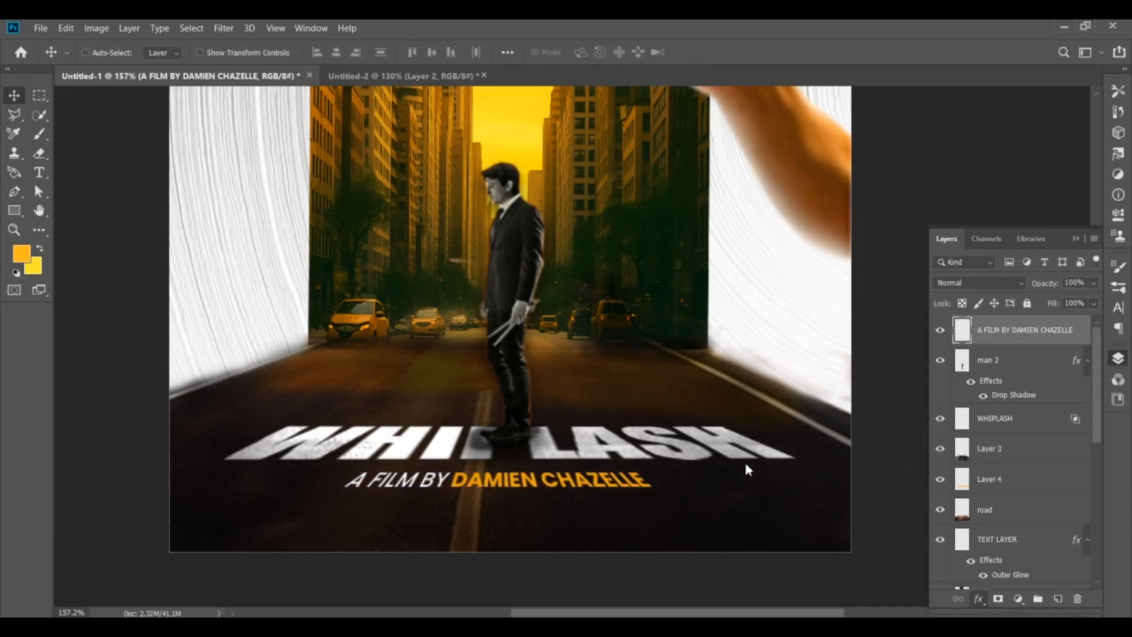
pyautogui.moveTo(756, 408); pyautogui.dragTo(793, 408)
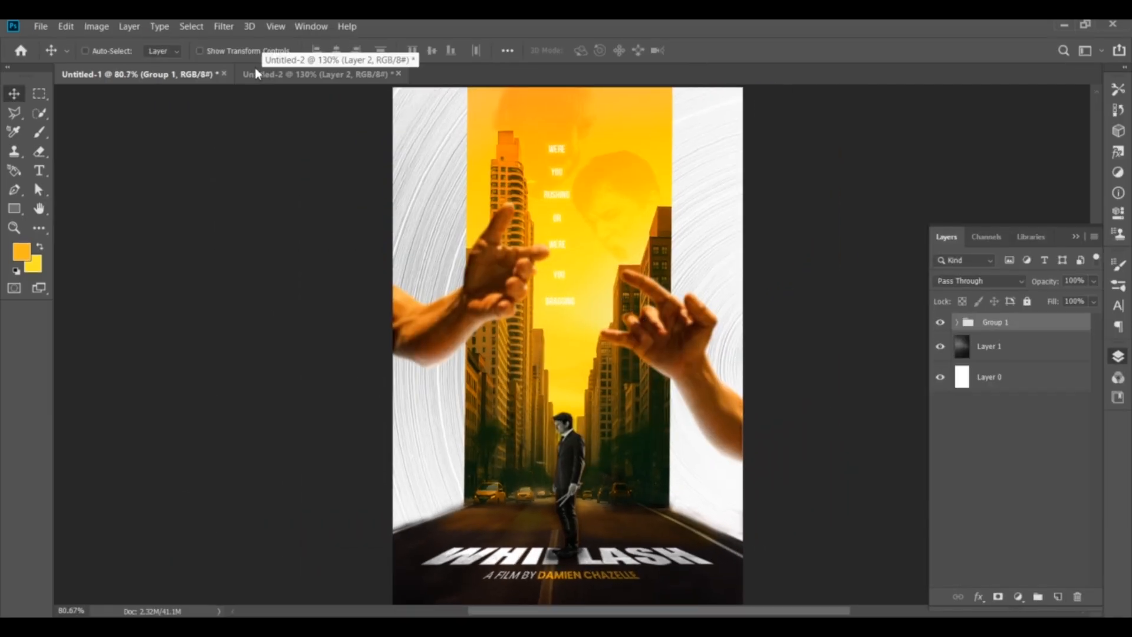
# - Convert Group 1 into a smart object for smart filters
pyautogui.click(224, 26)
pyautogui.click(1020, 318)
pyautogui.click(224, 26)
pyautogui.click(270, 61)
pyautogui.click(759, 258)
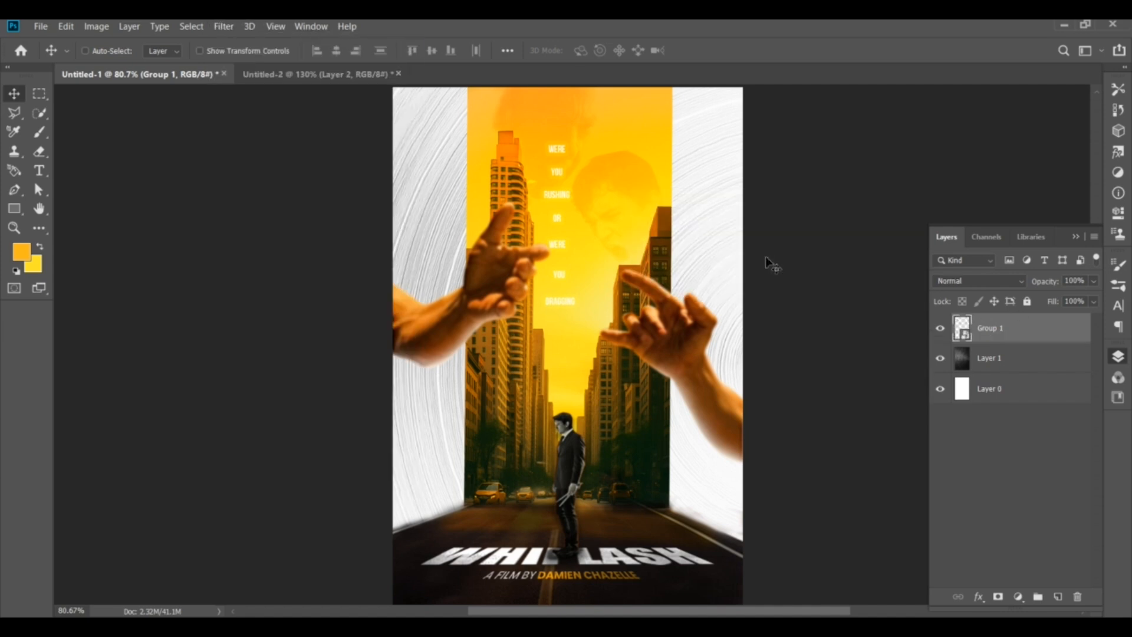
# - Apply the Camera Raw Filter to Group 1 with Exposure +0.30 and Contrast +20
pyautogui.click(223, 26)
pyautogui.click(277, 106)
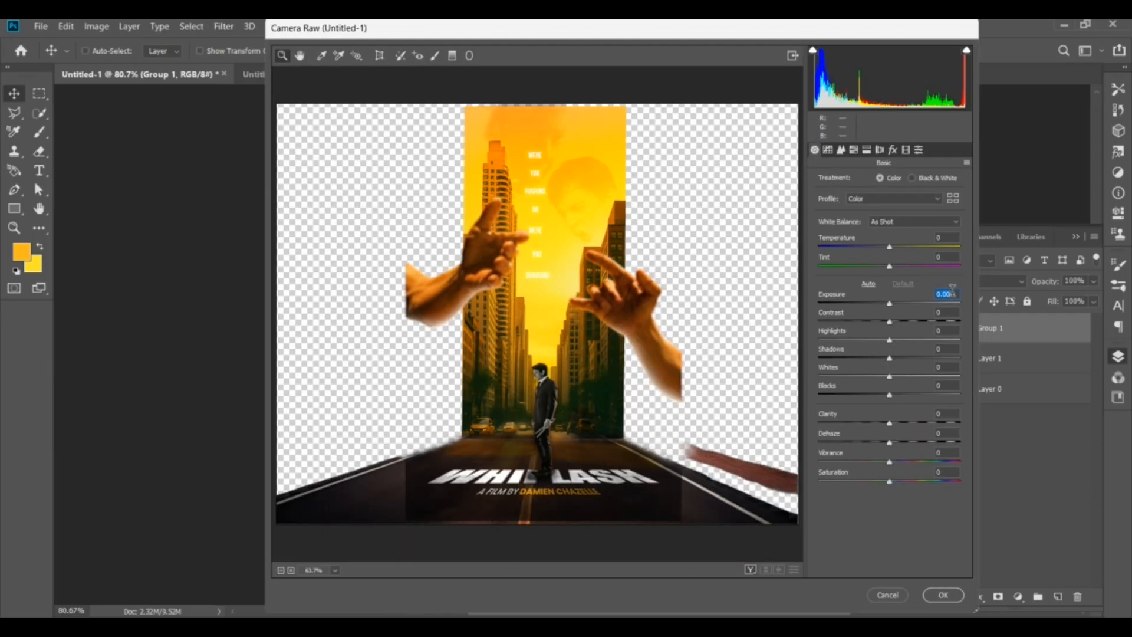
pyautogui.moveTo(952, 293); pyautogui.dragTo(967, 312)
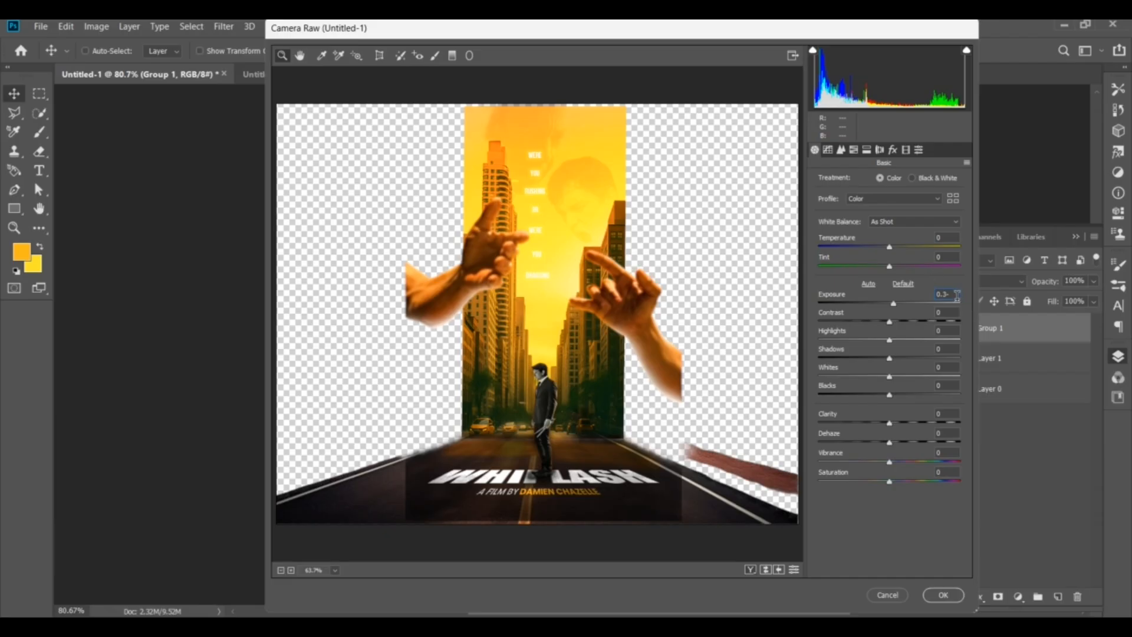
pyautogui.click(946, 312)
pyautogui.write('20')
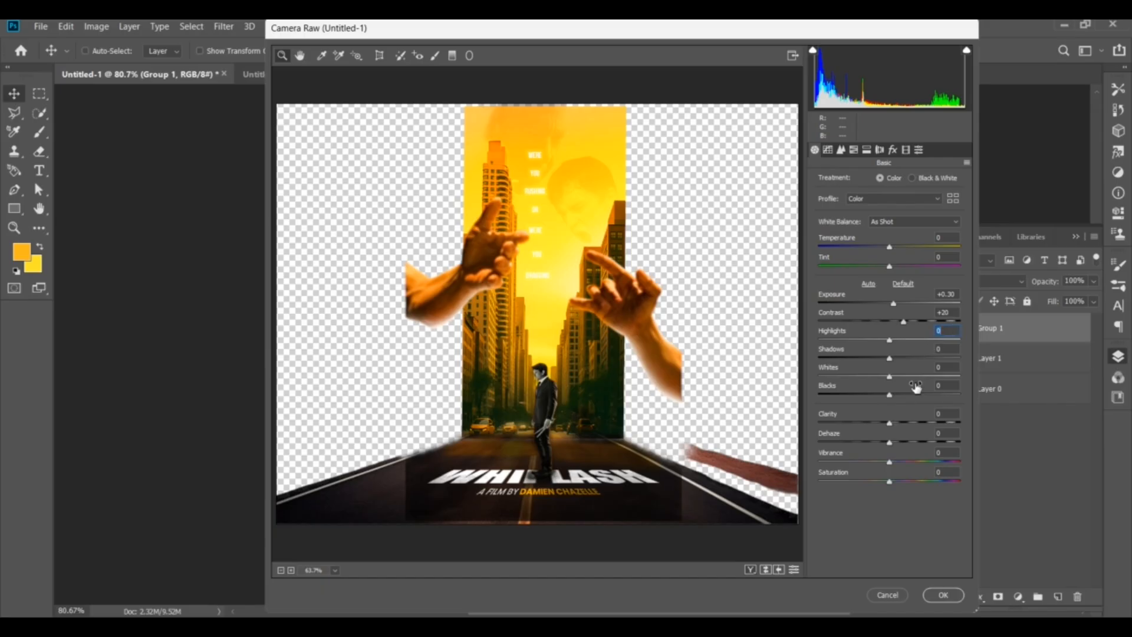
# - Set Clarity, Dehaze and Vibrance to +10 in Camera Raw and preview the color profiles, keeping the Color profile
pyautogui.write('10')
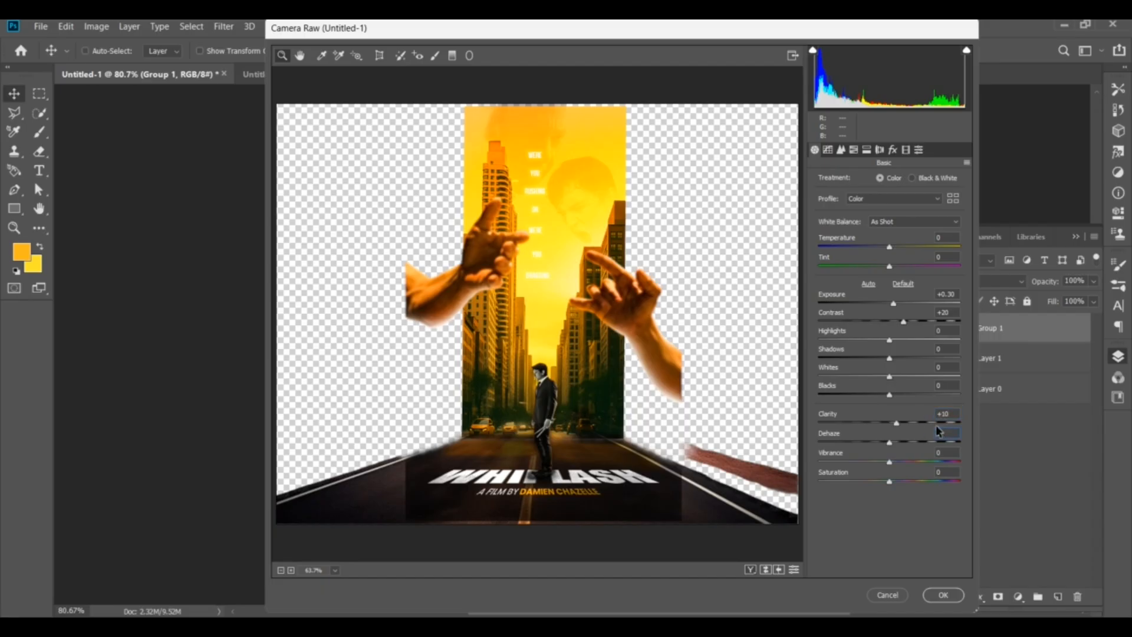
pyautogui.write('1010')
pyautogui.press('Tab')
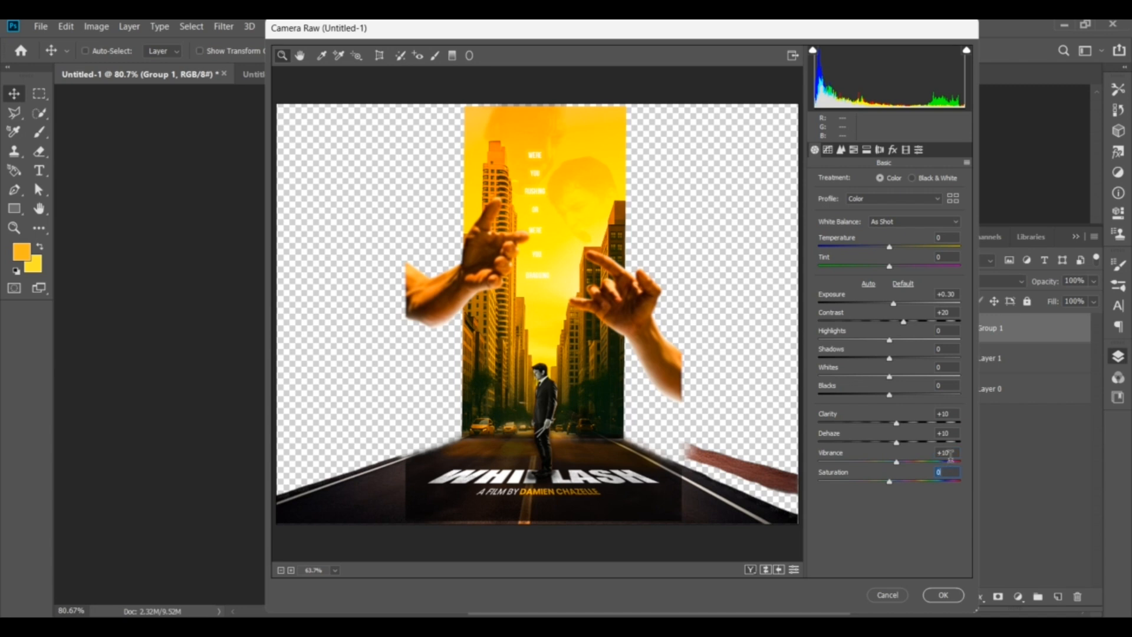
pyautogui.click(950, 197)
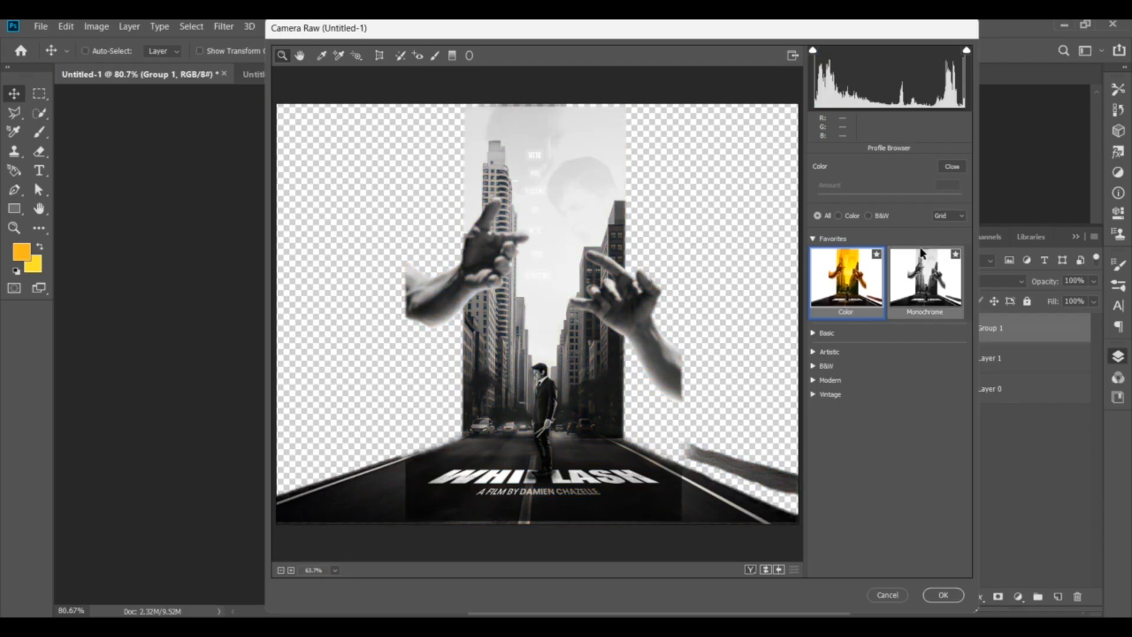
pyautogui.click(951, 167)
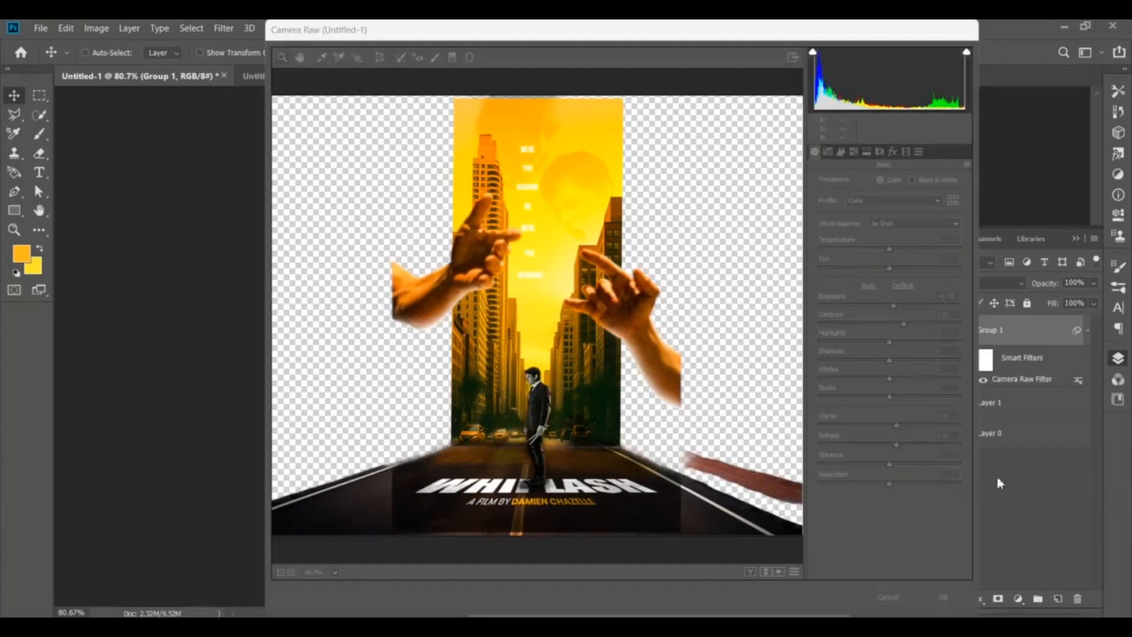
# - Set Vibrance and Saturation to +10 in the Camera Raw Filter and apply the adjustments
pyautogui.click(944, 453)
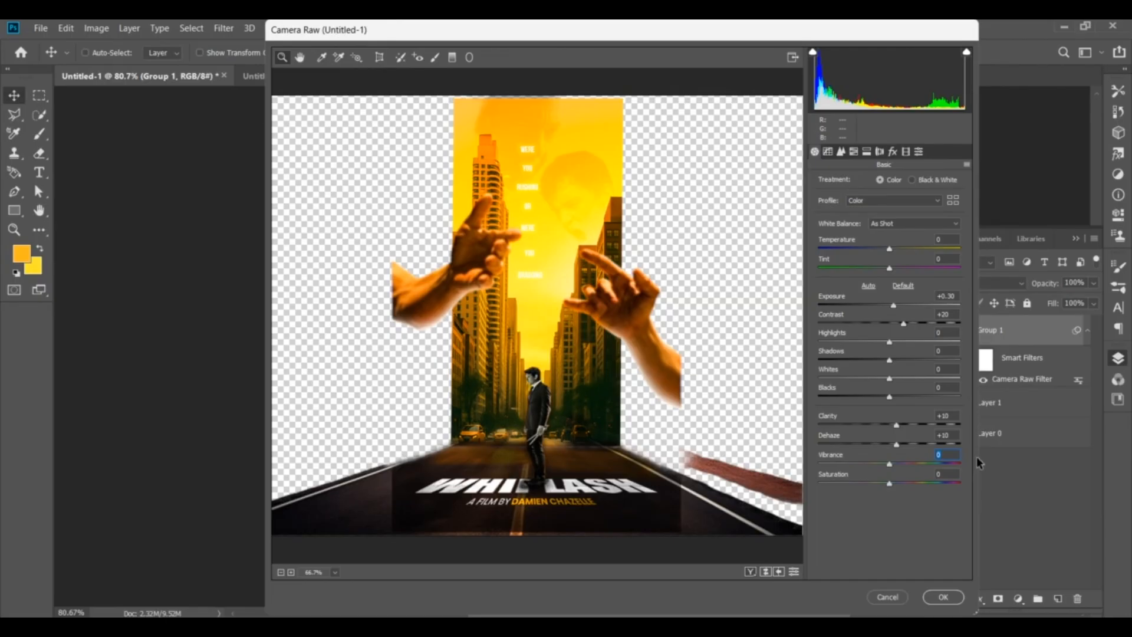
pyautogui.write('10')
pyautogui.click(944, 473)
pyautogui.write('10')
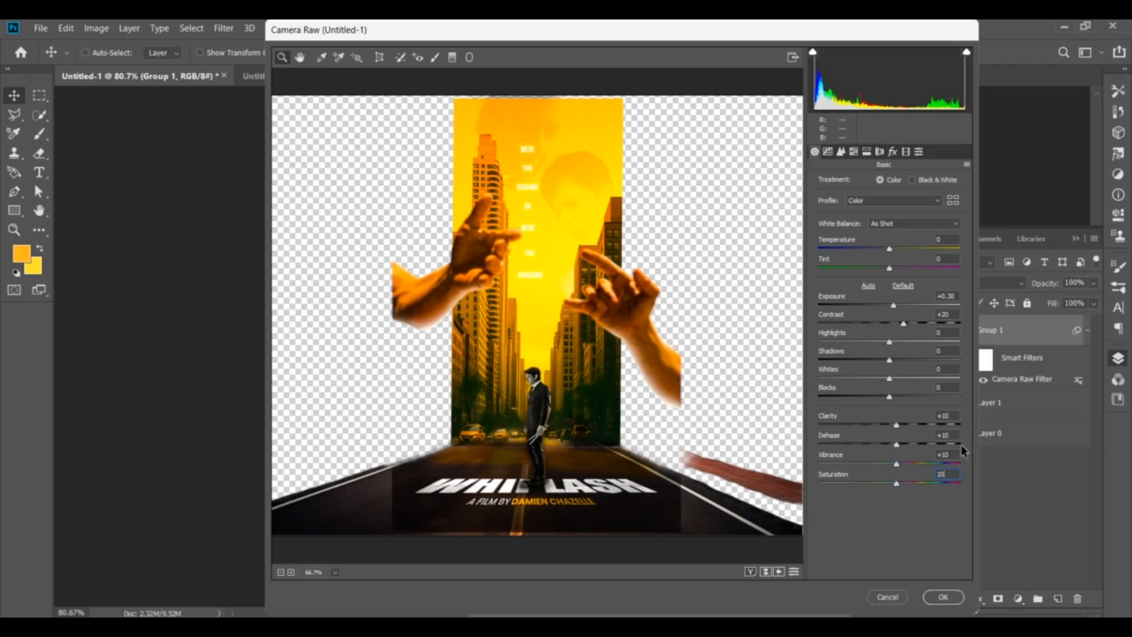
pyautogui.click(932, 600)
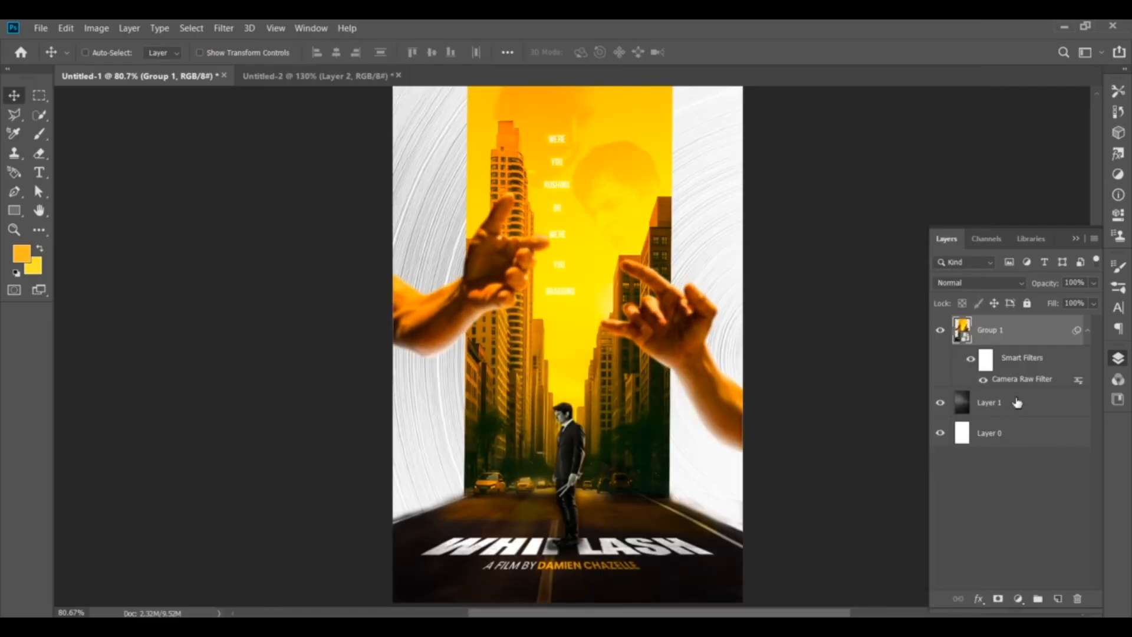
# - Add a Color Lookup adjustment layer above Group 1 using the Fuji F125 Kodak 2393 (by Adobe).cube 3D LUT
pyautogui.click(138, 29)
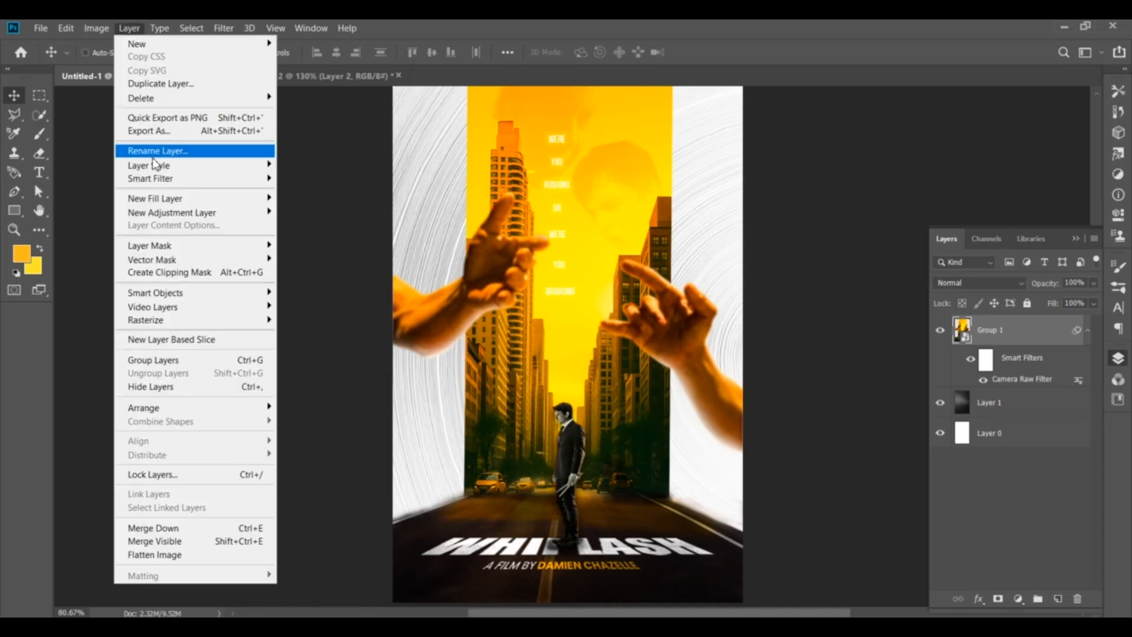
pyautogui.moveTo(180, 214)
pyautogui.click(346, 357)
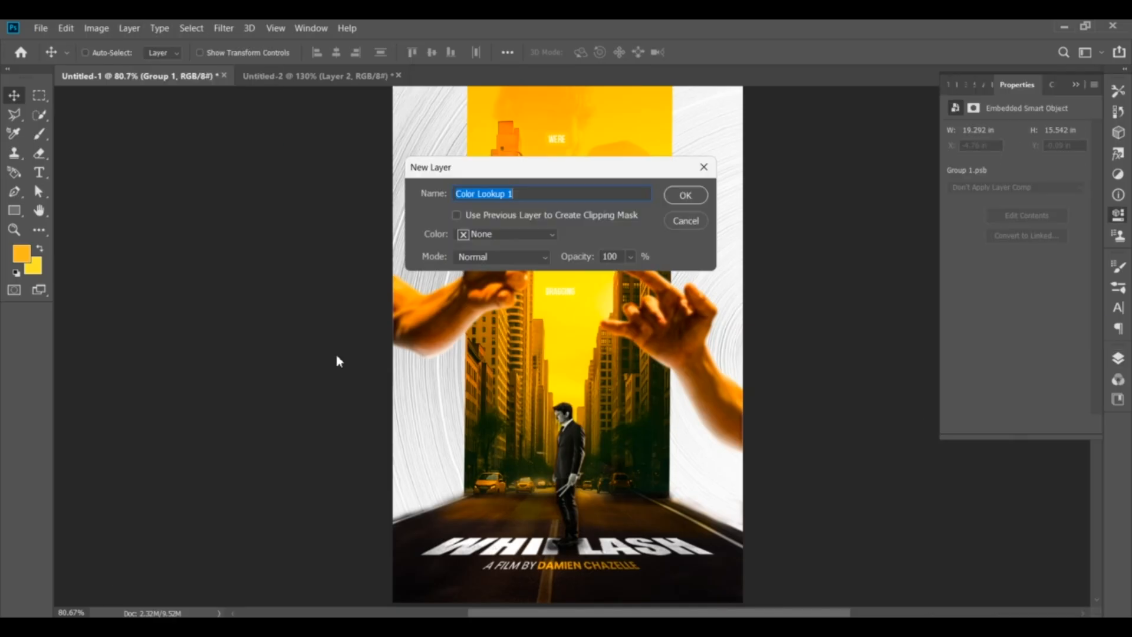
pyautogui.click(1018, 134)
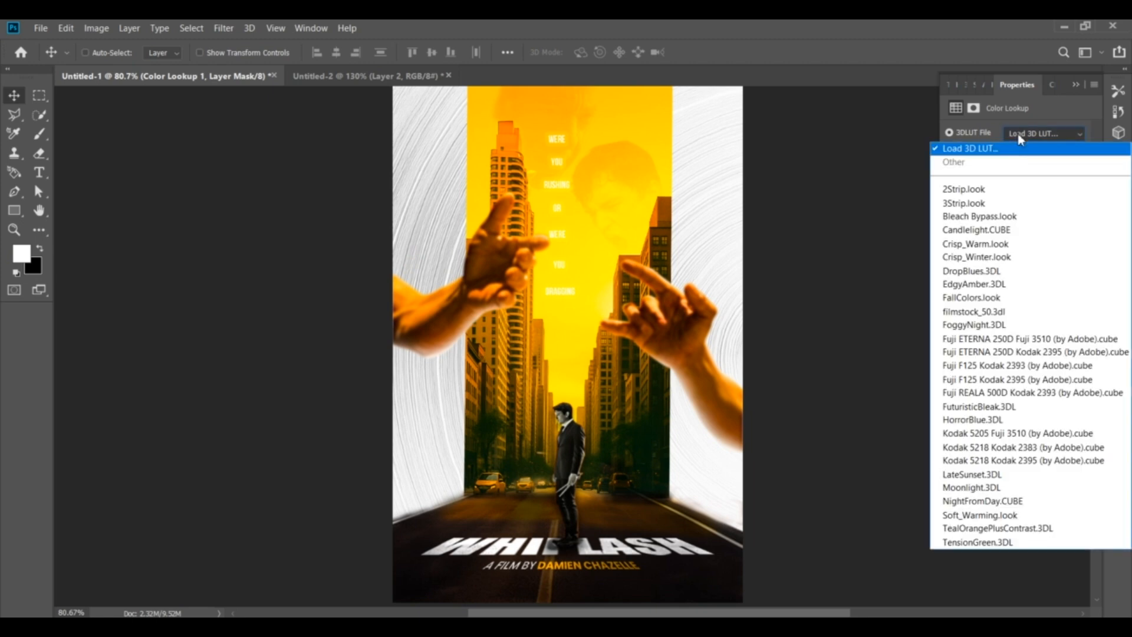
pyautogui.click(981, 366)
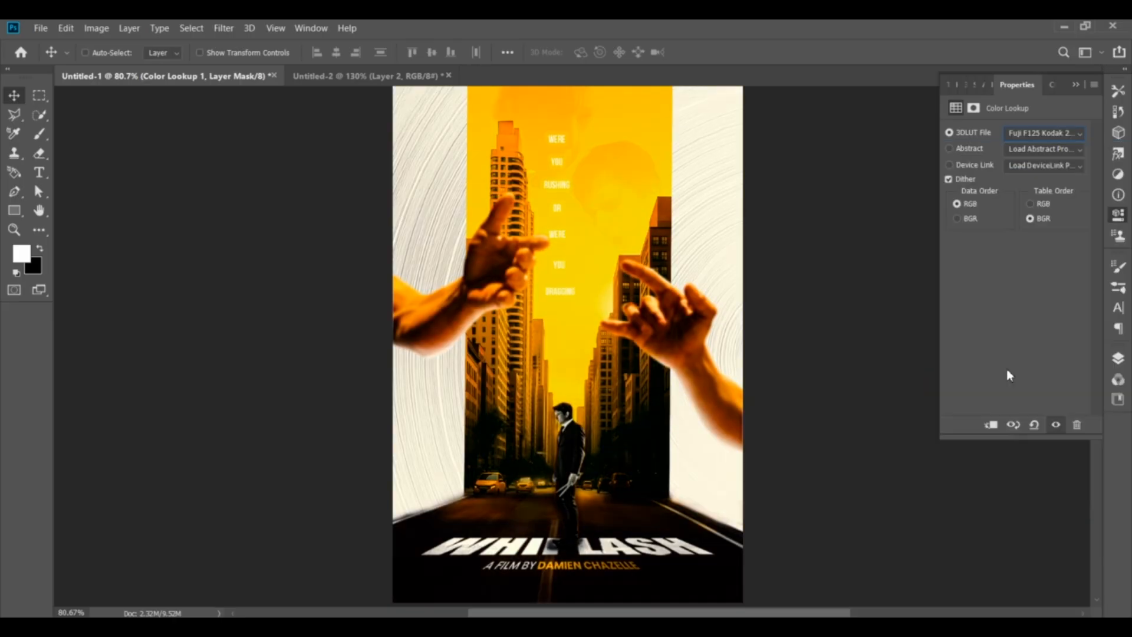
# - Try the Fuji F125 Kodak 2395 (by Adobe).cube 3D LUT on the Color Lookup layer and compare it with the alternatives
pyautogui.click(1038, 134)
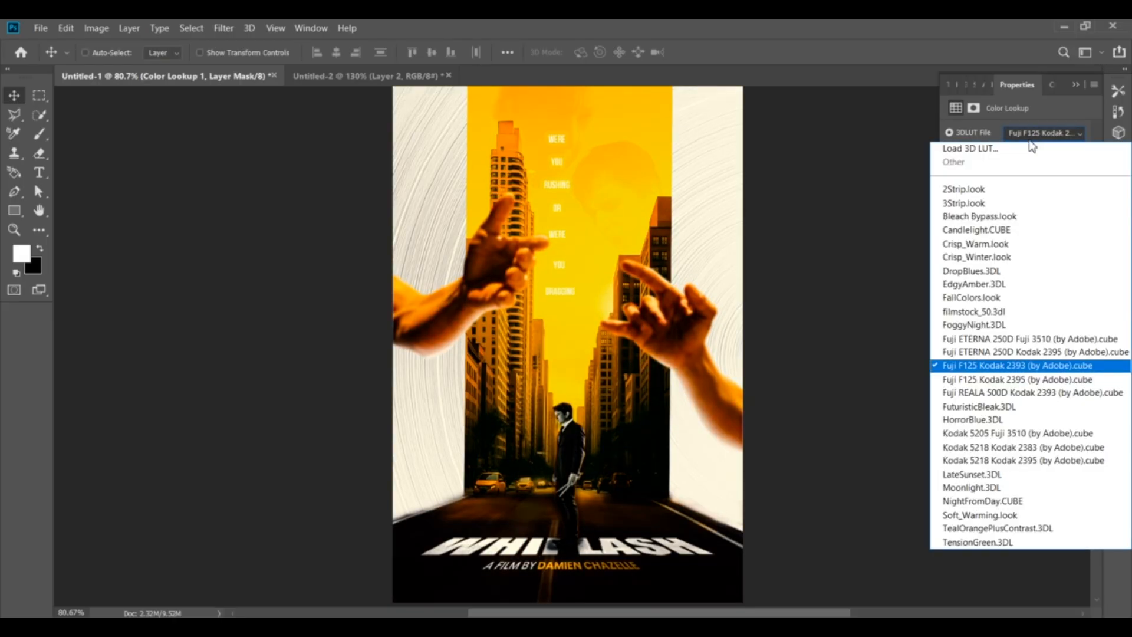
pyautogui.click(1009, 379)
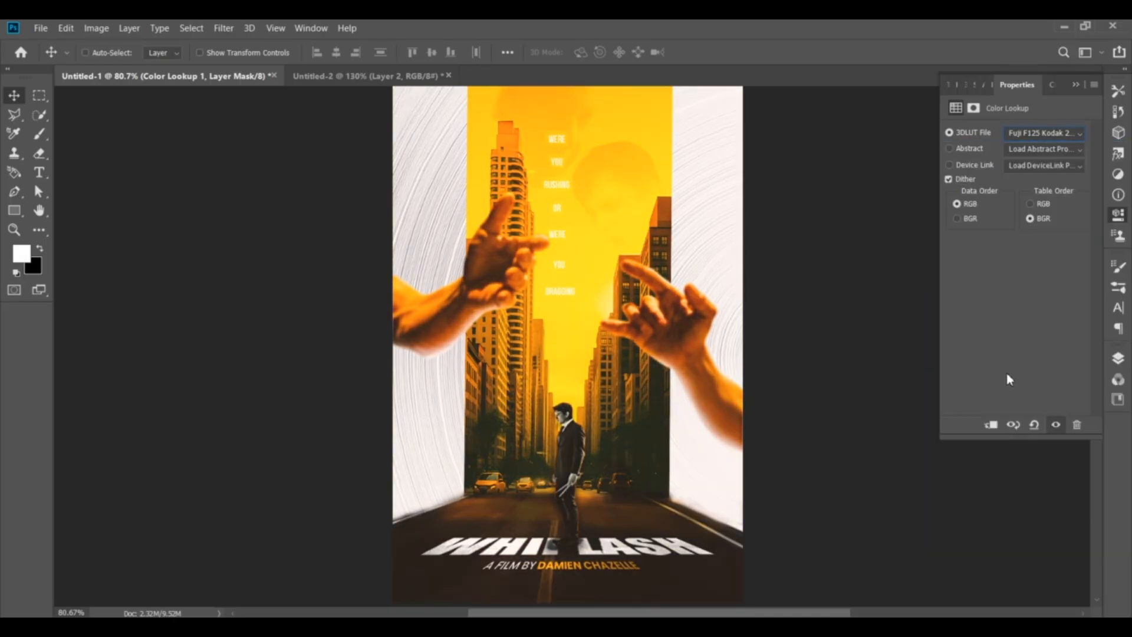
pyautogui.click(1042, 133)
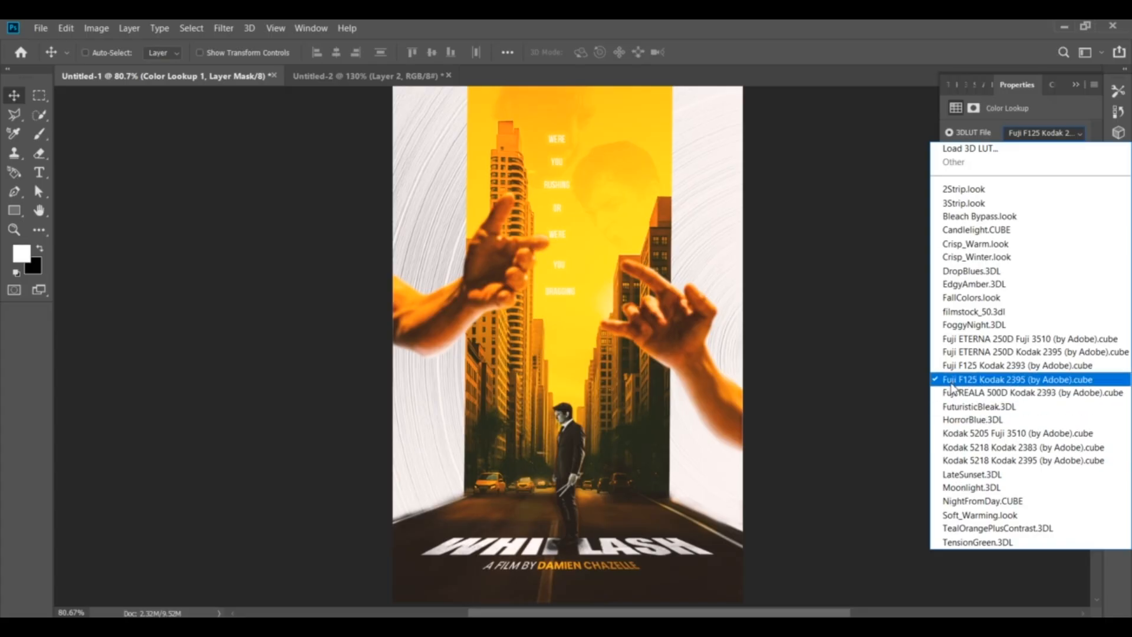
pyautogui.click(948, 371)
pyautogui.click(1077, 86)
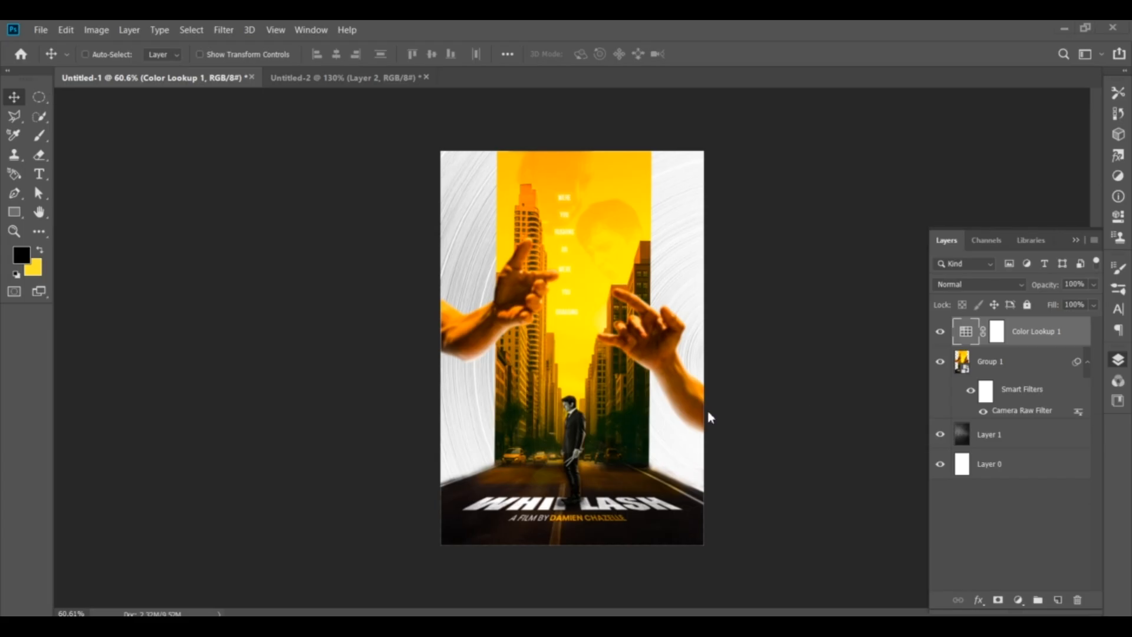
# - Add a new layer on top and draw a circular selection around the middle of the poster, nearly its full width
pyautogui.click(1057, 599)
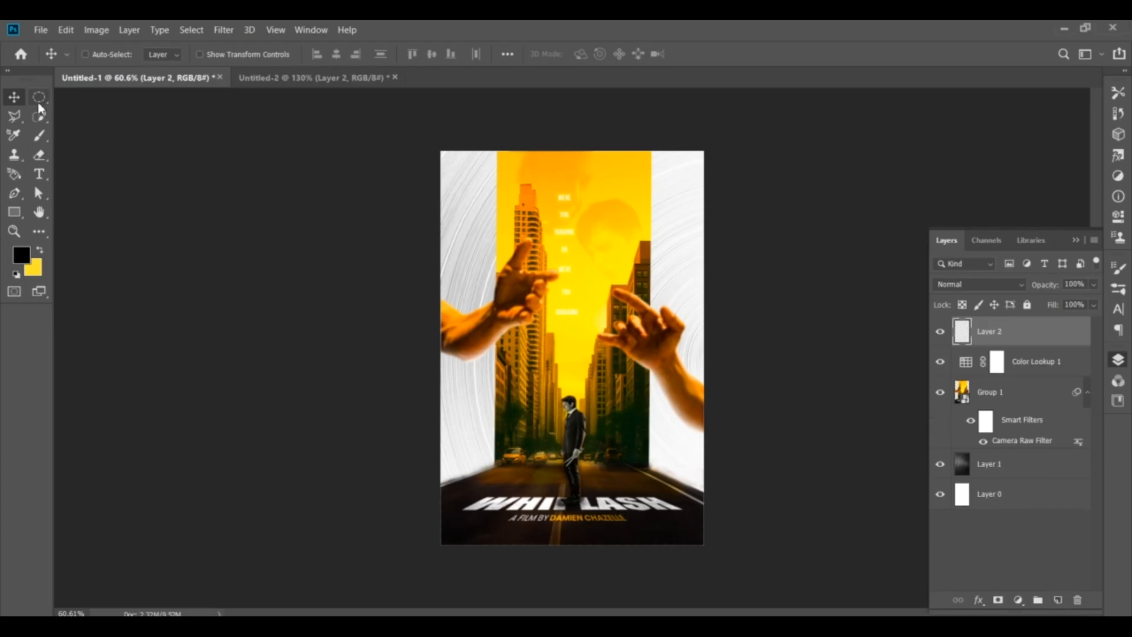
pyautogui.moveTo(39, 96); pyautogui.dragTo(96, 113)
pyautogui.click(96, 114)
pyautogui.moveTo(576, 347); pyautogui.dragTo(671, 501)
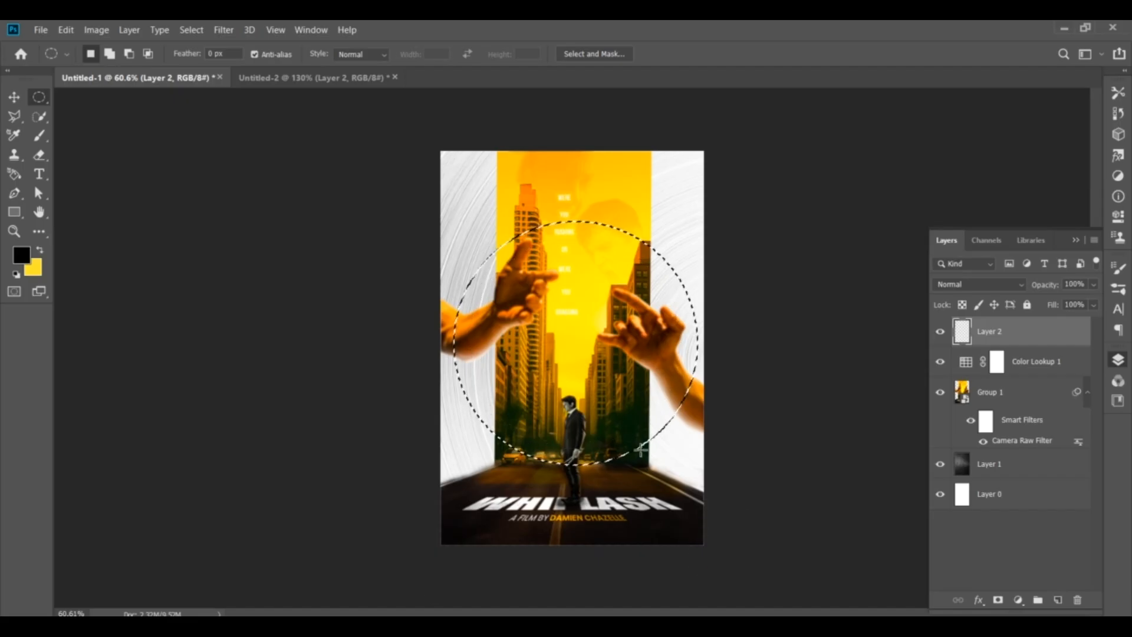
# - Invert the circular selection, fill the area outside the circle with black on Layer 2, and deselect
pyautogui.hotkey('ctrl', 'shift', 'i')
pyautogui.click(64, 29)
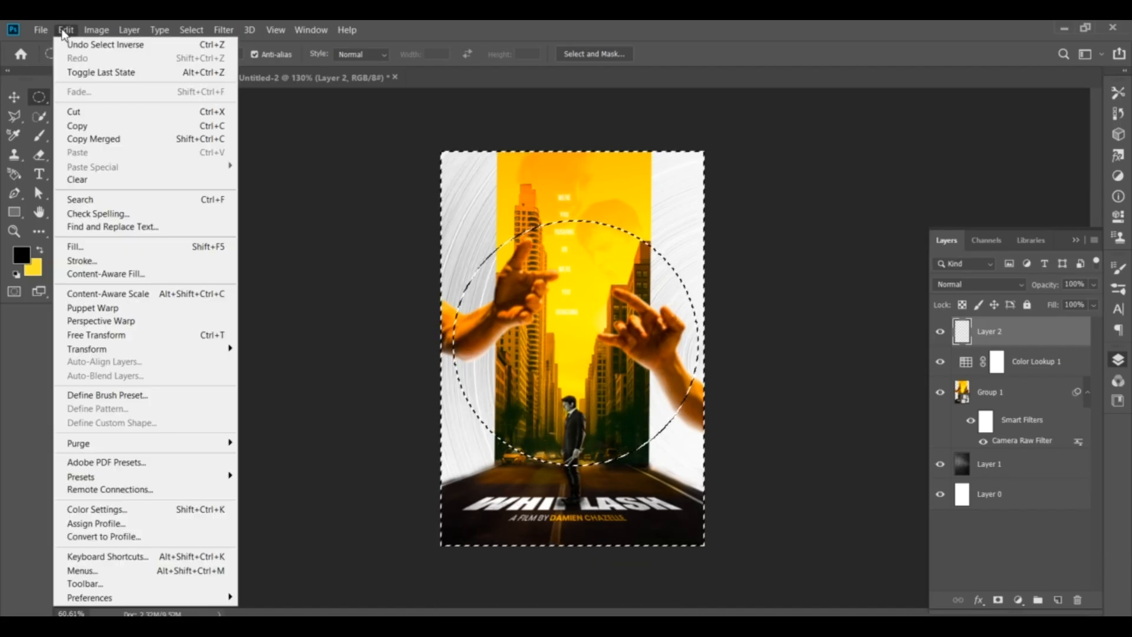
pyautogui.click(89, 247)
pyautogui.click(739, 173)
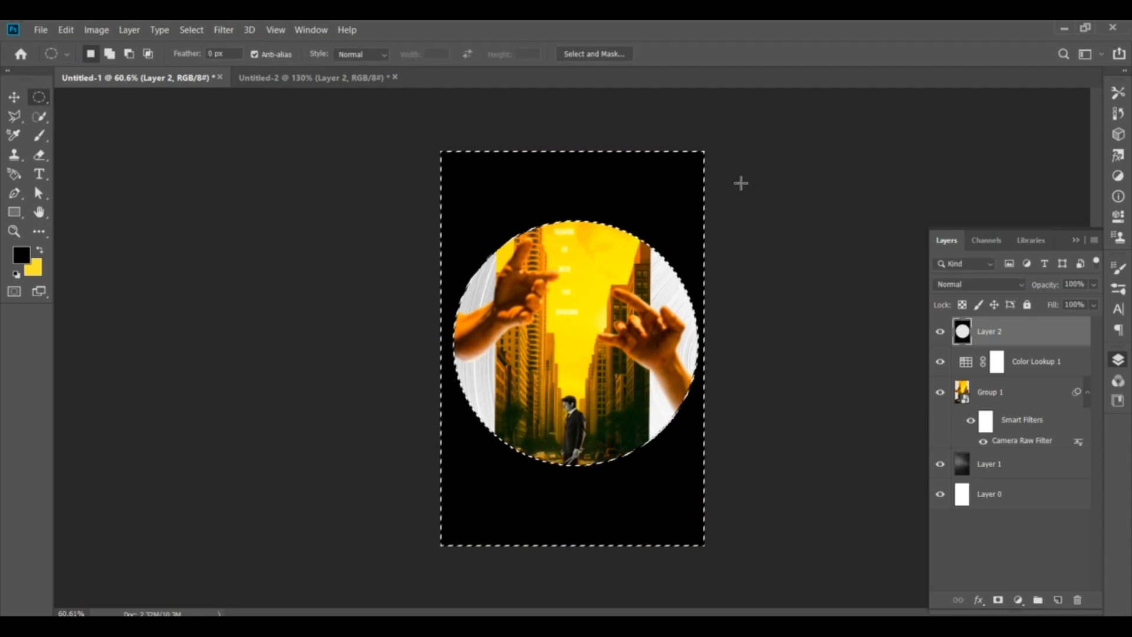
pyautogui.hotkey('ctrl', 'd')
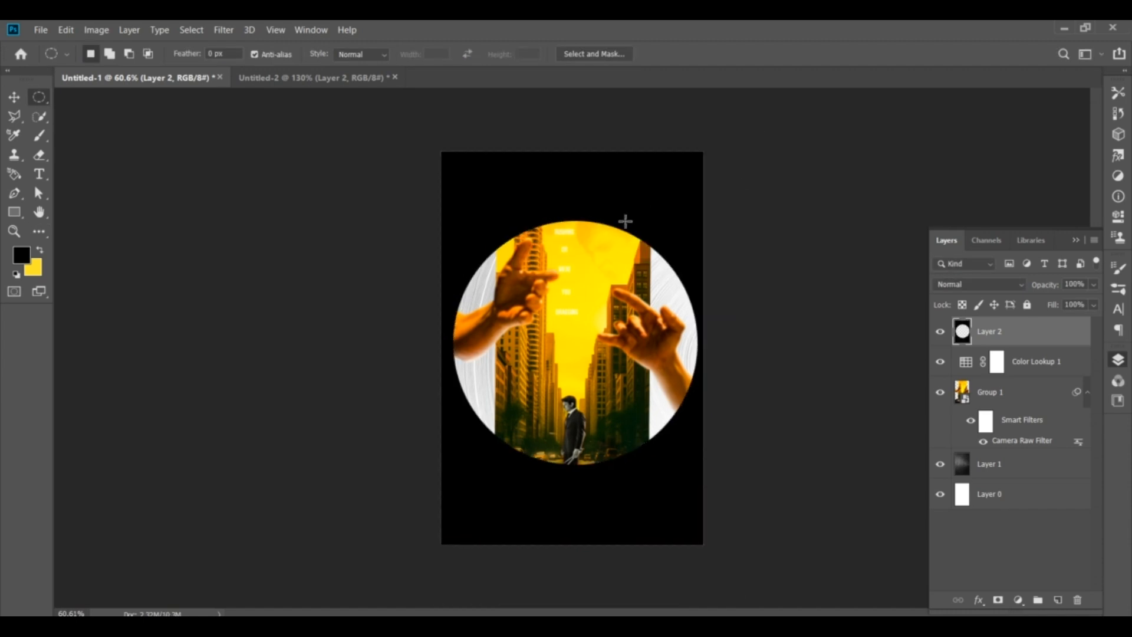
# - Apply a Gaussian Blur with a 100-pixel radius to the black surround on Layer 2
pyautogui.click(223, 30)
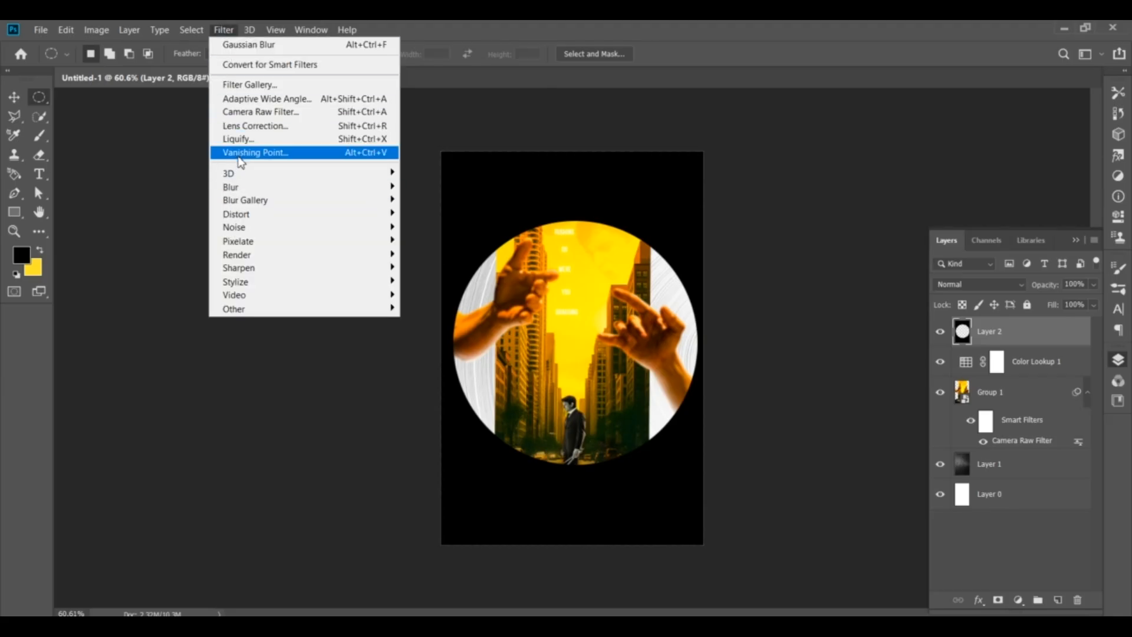
pyautogui.moveTo(330, 186)
pyautogui.click(454, 240)
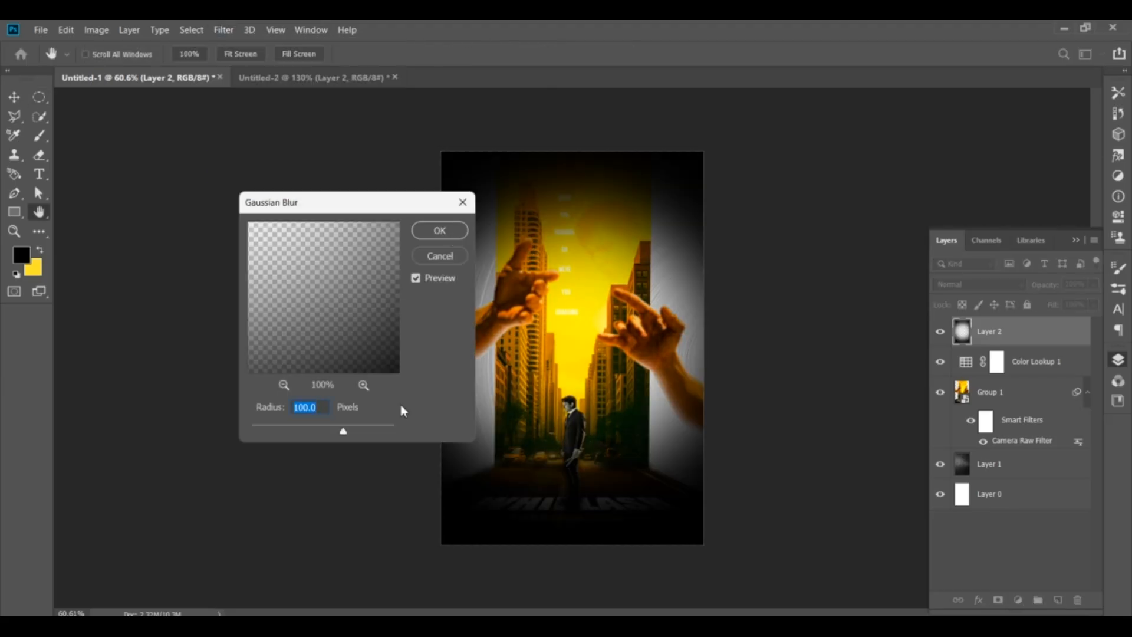
pyautogui.click(453, 240)
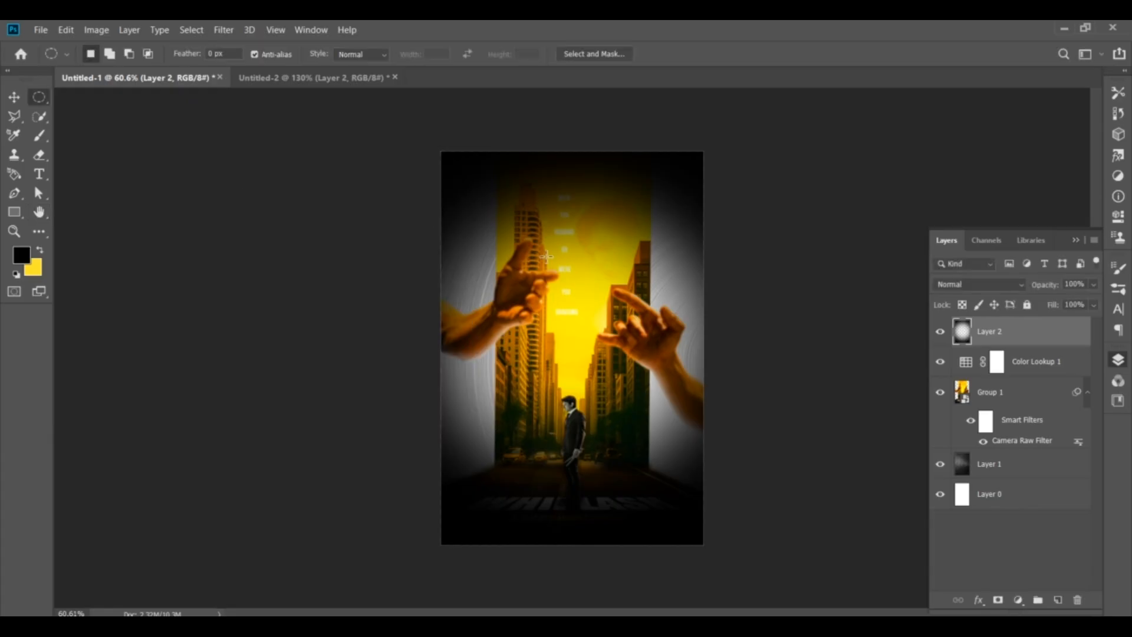
# - Set Layer 2's blend mode to Soft Light and its opacity to 40%
pyautogui.click(943, 285)
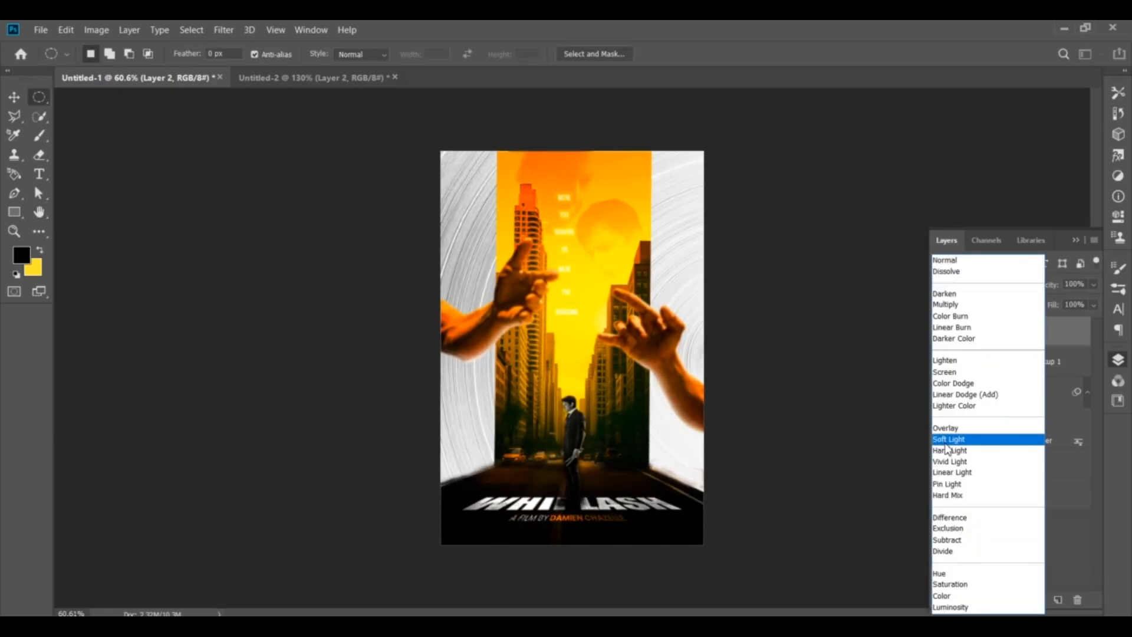
pyautogui.click(945, 440)
pyautogui.click(1093, 285)
pyautogui.moveTo(1095, 301); pyautogui.dragTo(1041, 303)
pyautogui.click(1087, 282)
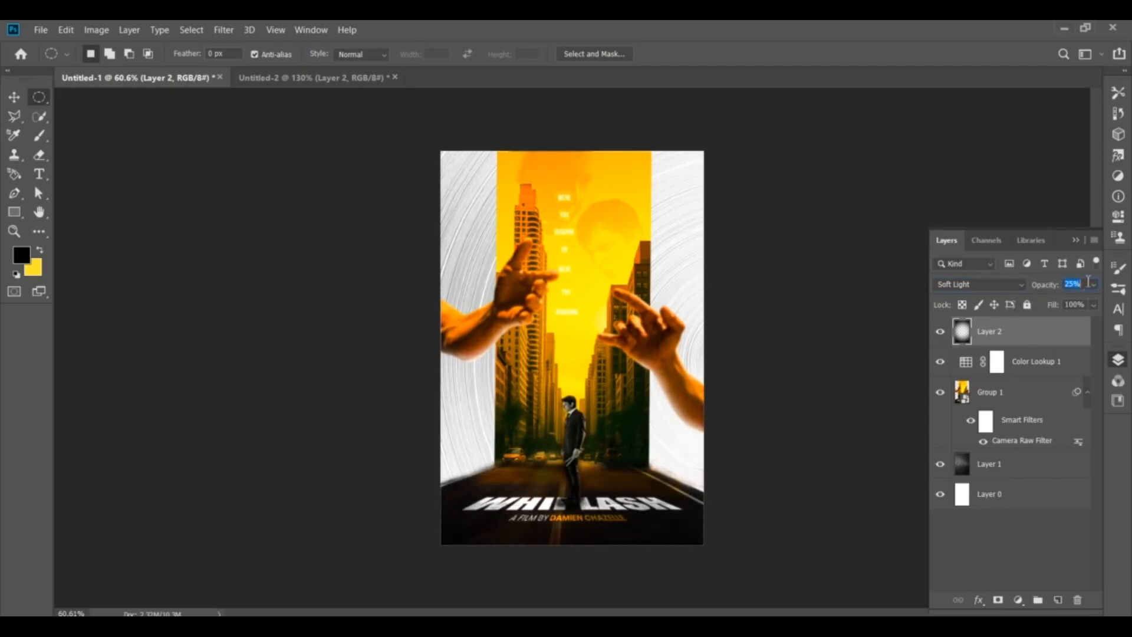
pyautogui.hotkey('shift', 'Down')
pyautogui.press('Down')
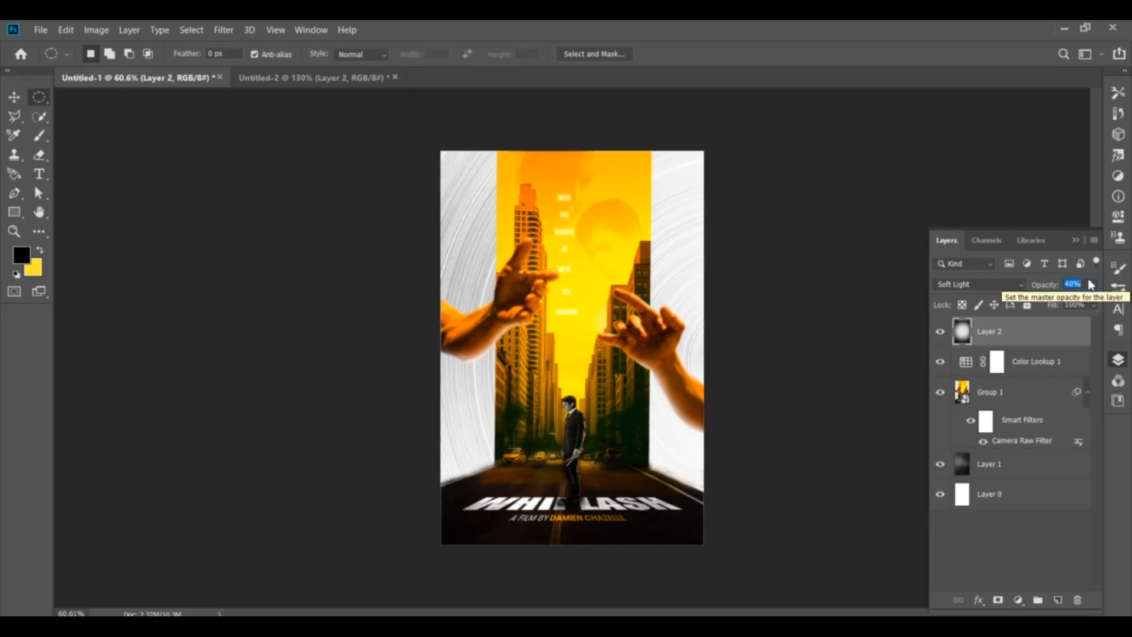
pyautogui.press('Down')
pyautogui.click(280, 172)
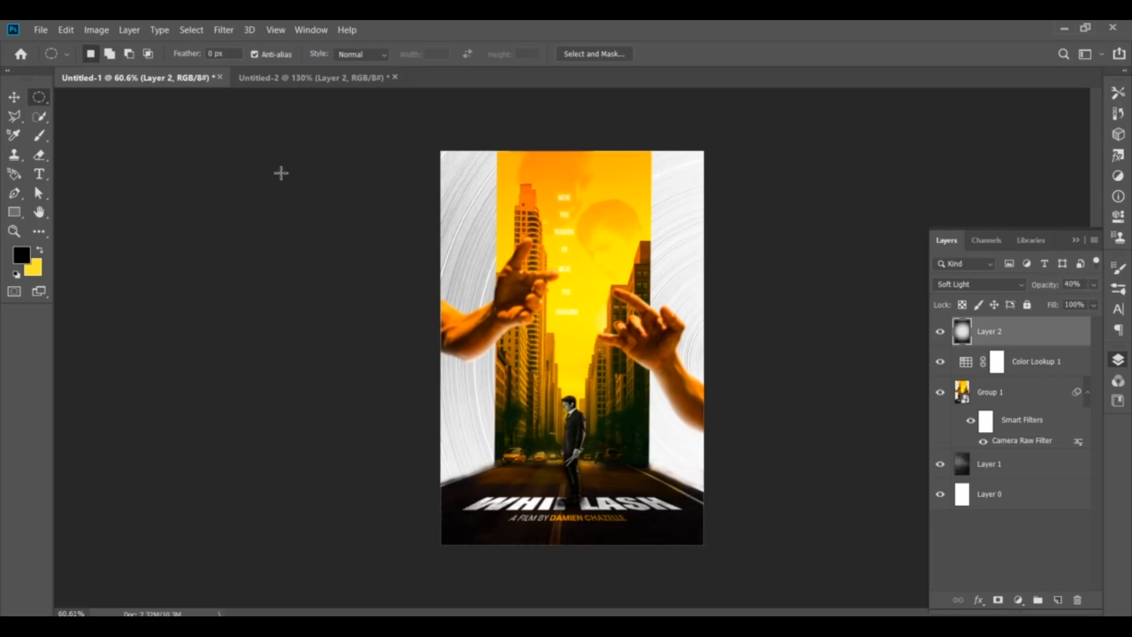
# - Switch to the Move tool and collapse the layer list to review the whole poster
pyautogui.click(9, 97)
pyautogui.click(1076, 240)
pyautogui.scroll(2, 687, 354)
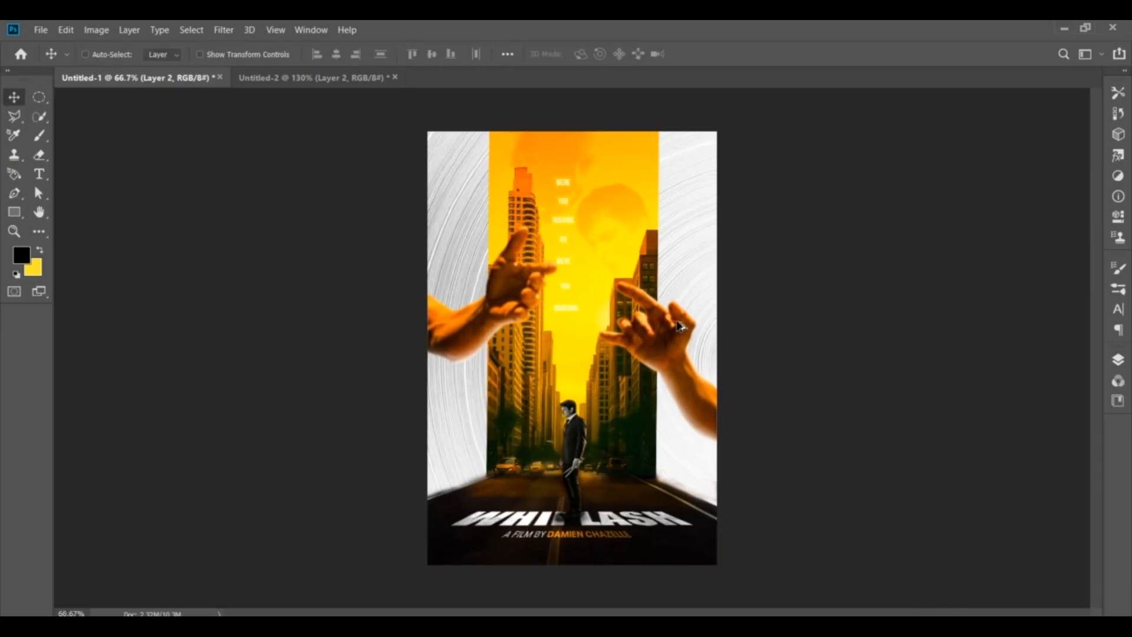